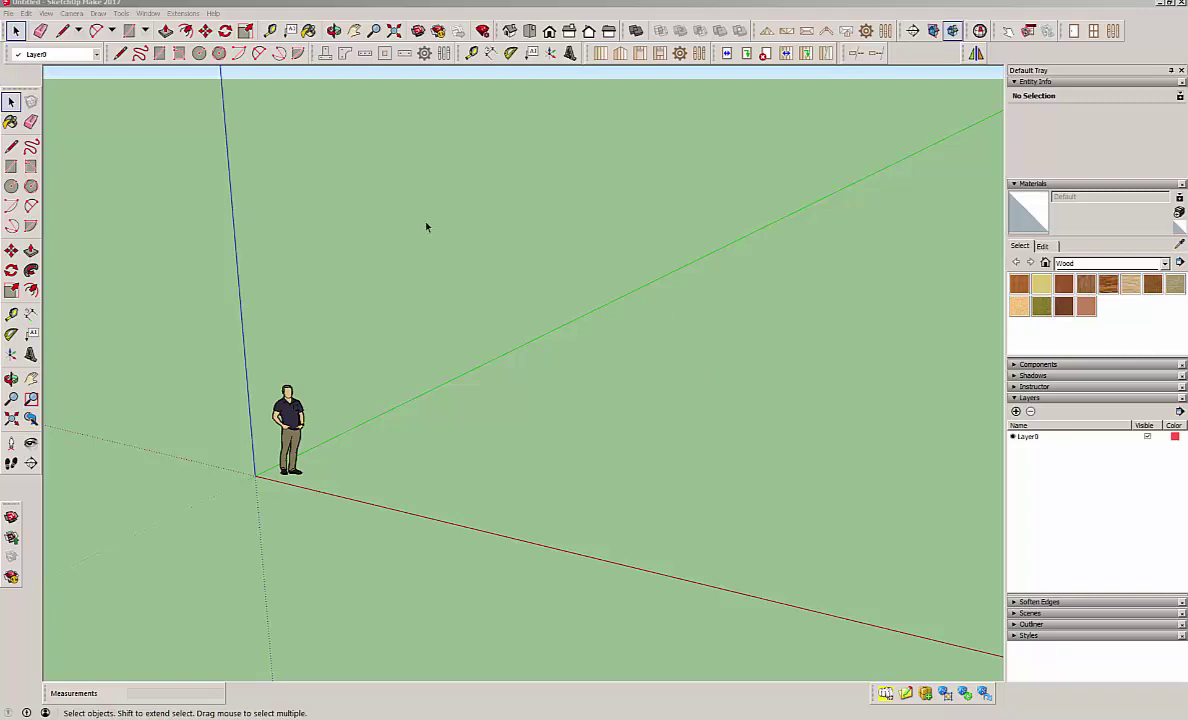
Create a ground grid with 1' spacing, starting at the origin and extending along the red and green axes
left_click(119, 14)
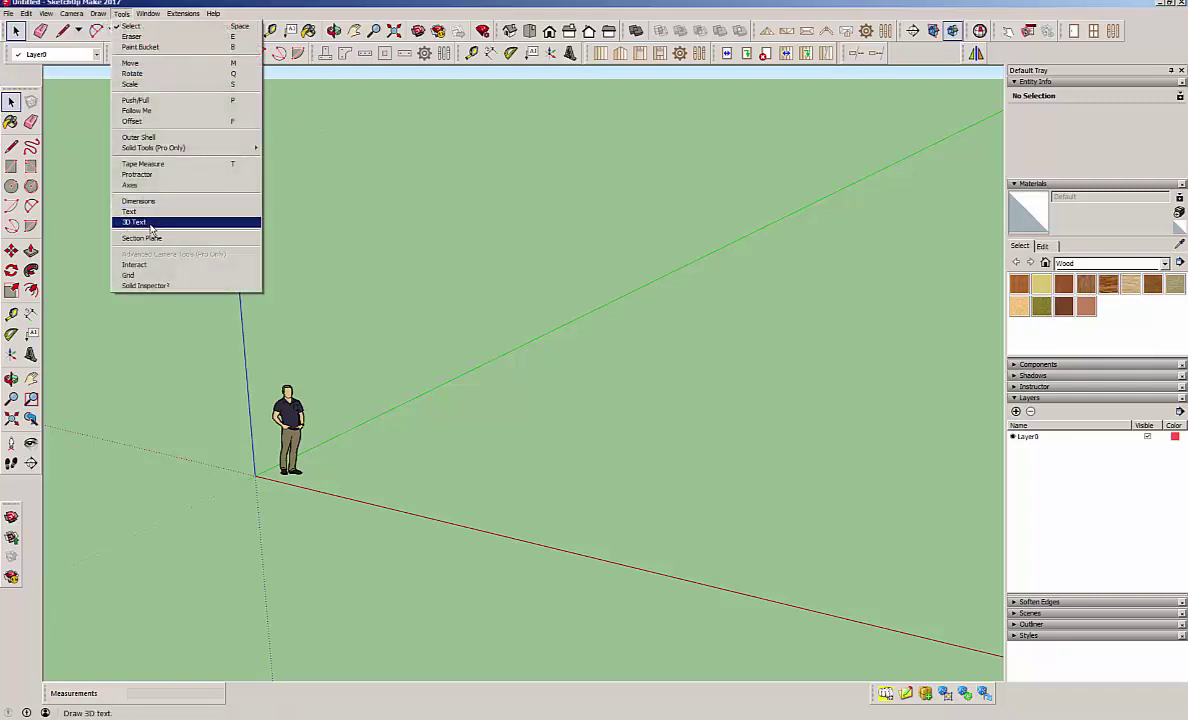
left_click(145, 277)
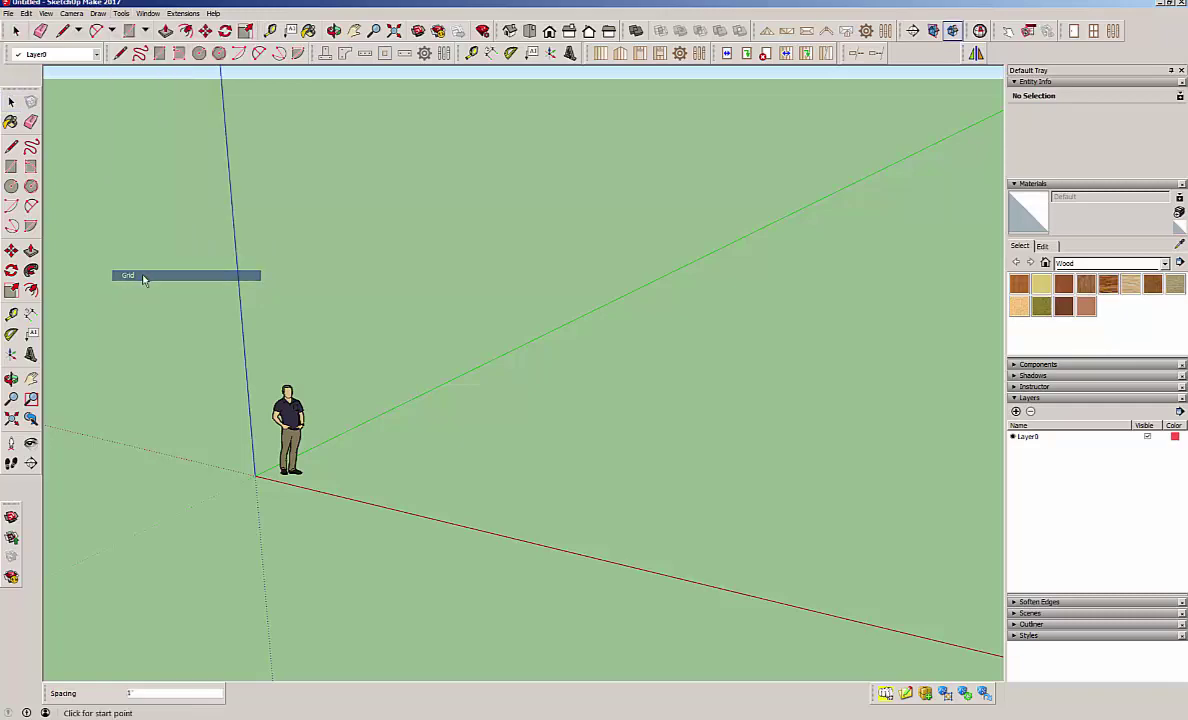
left_click(256, 476)
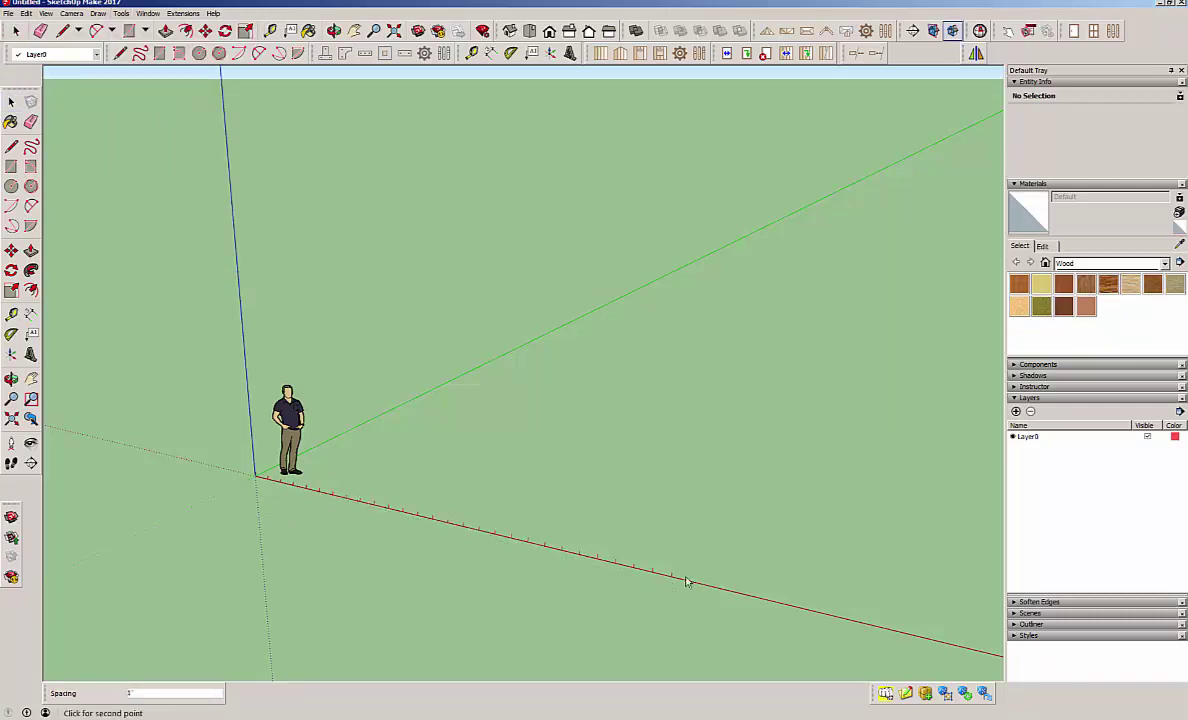
left_click(798, 609)
left_click(868, 328)
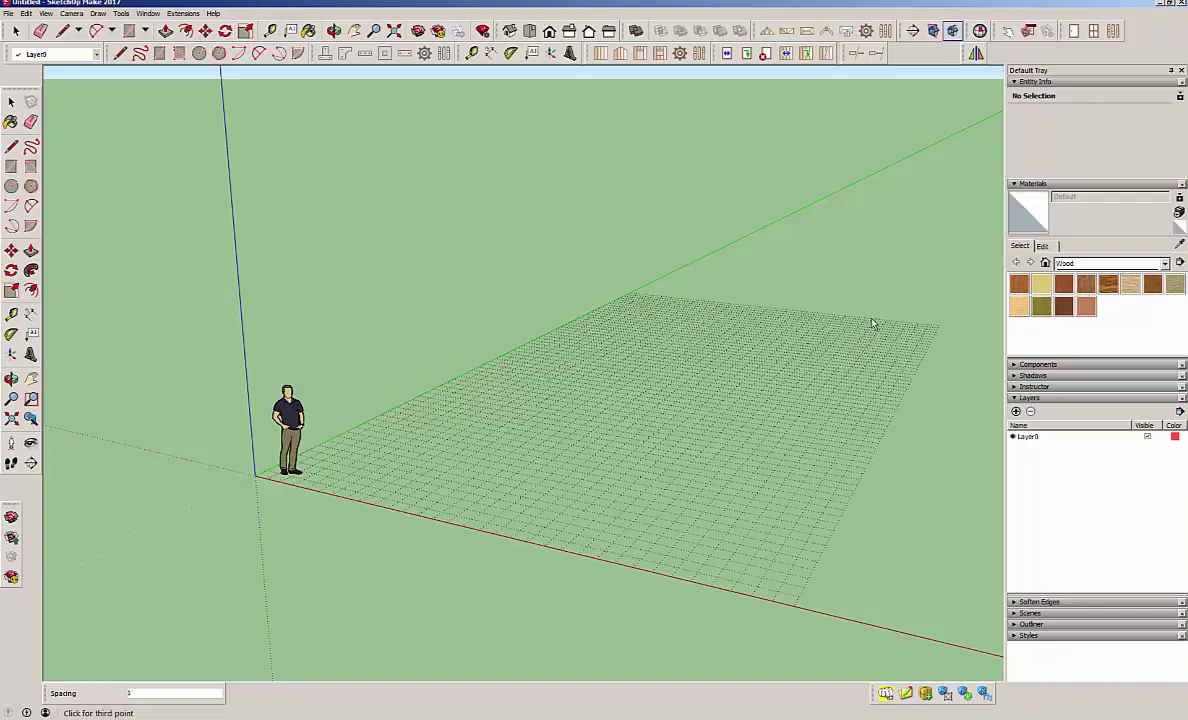
middle_click_drag(565, 471, 557, 527)
scroll(505, 522, "up", 2)
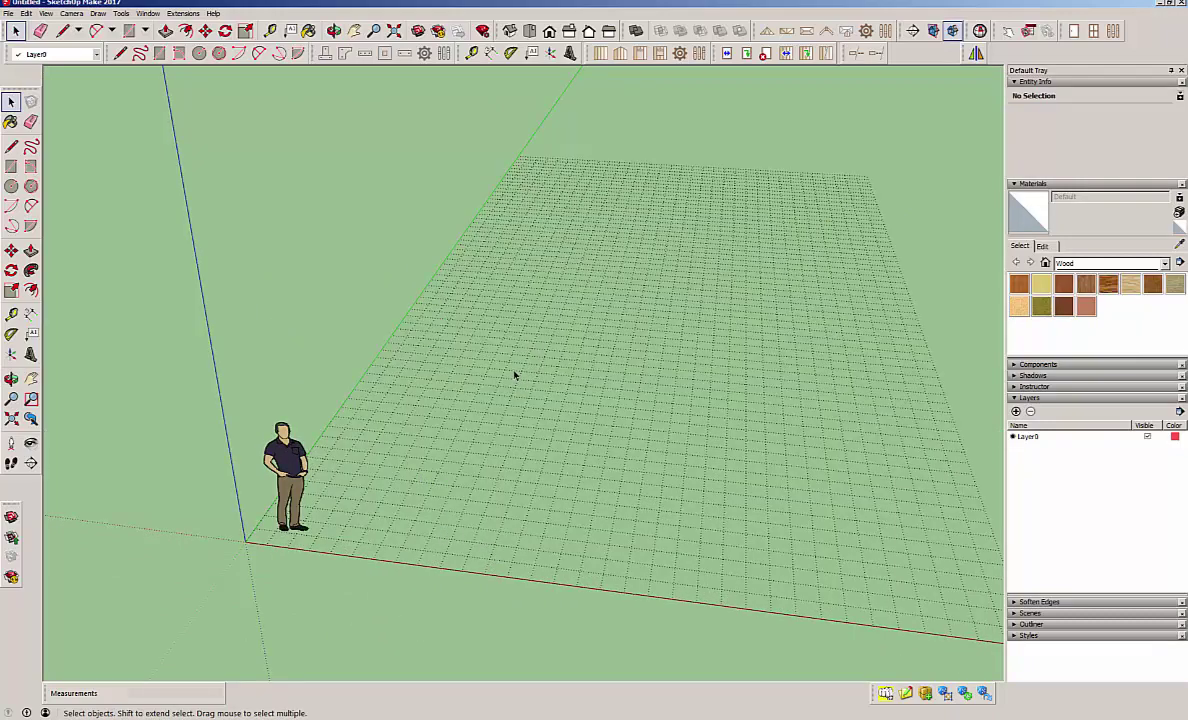
Start a new Medeek wall in Polyline mode, accepting the remaining wall parameters, advanced options and trim options
left_click(599, 54)
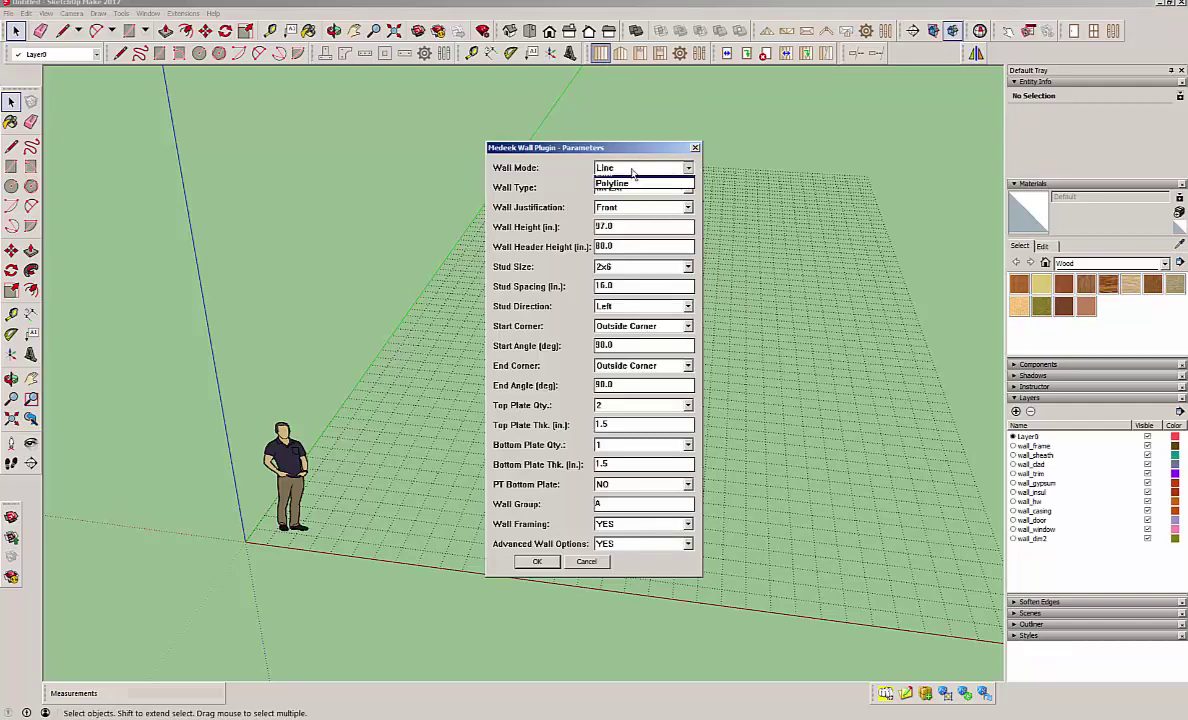
left_click(632, 172)
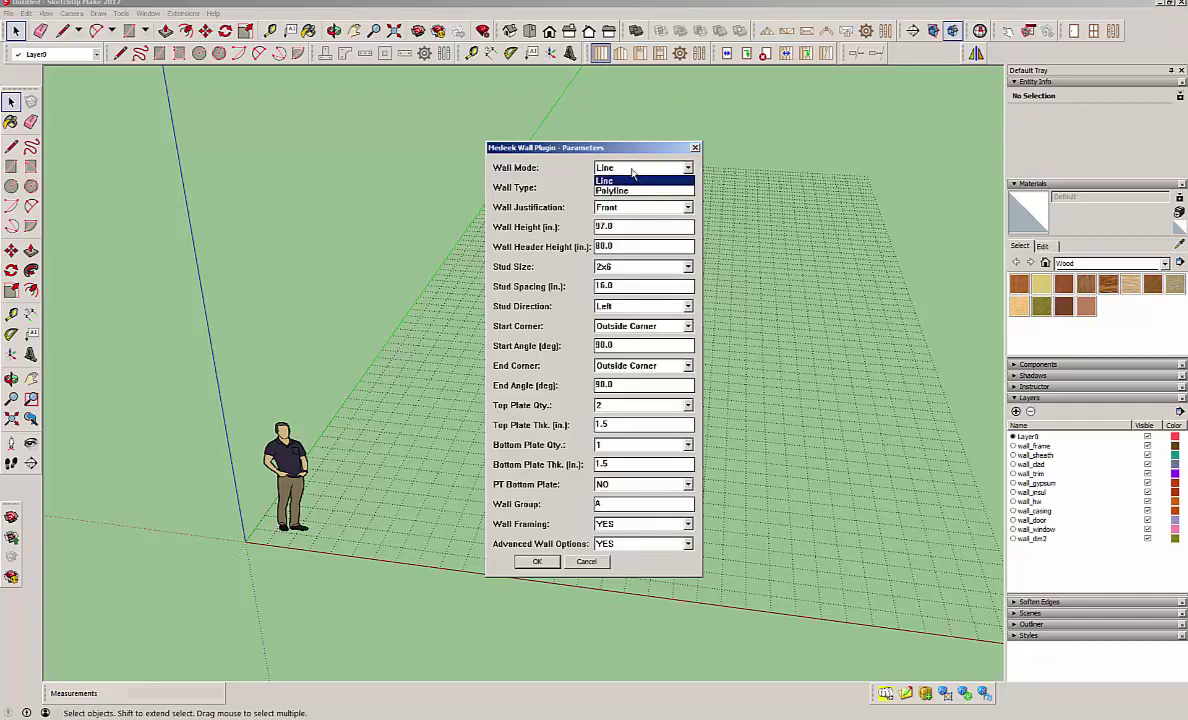
left_click(638, 191)
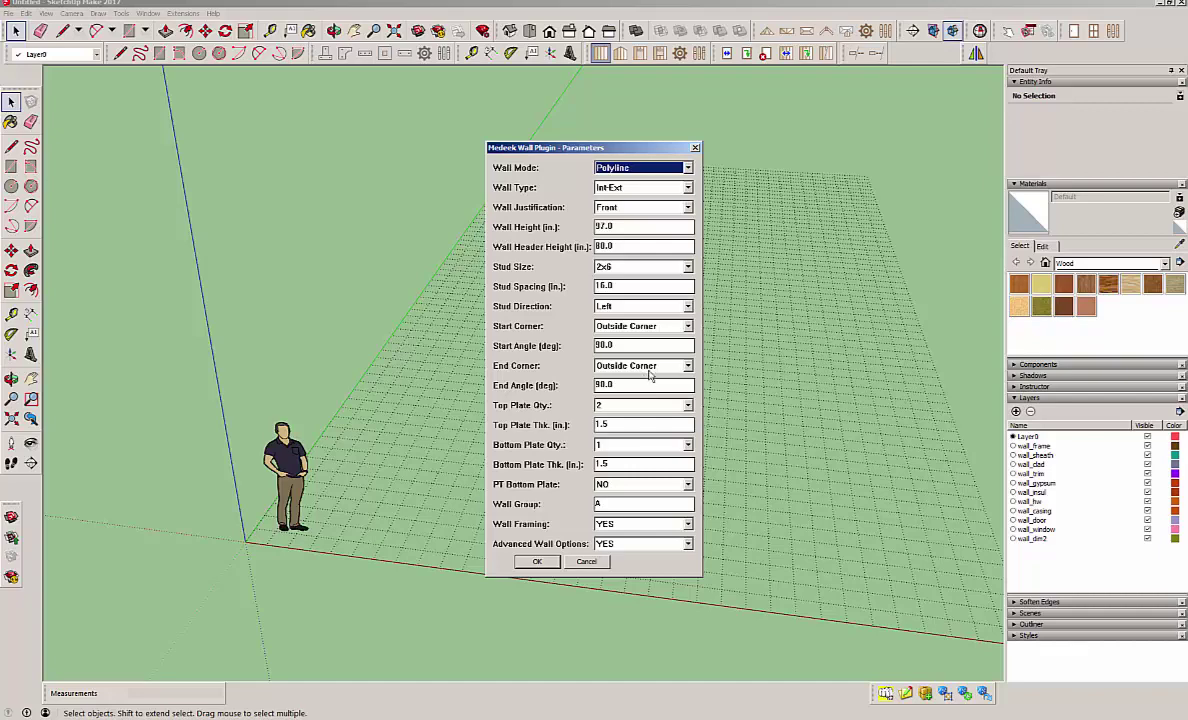
left_click_drag(581, 146, 564, 142)
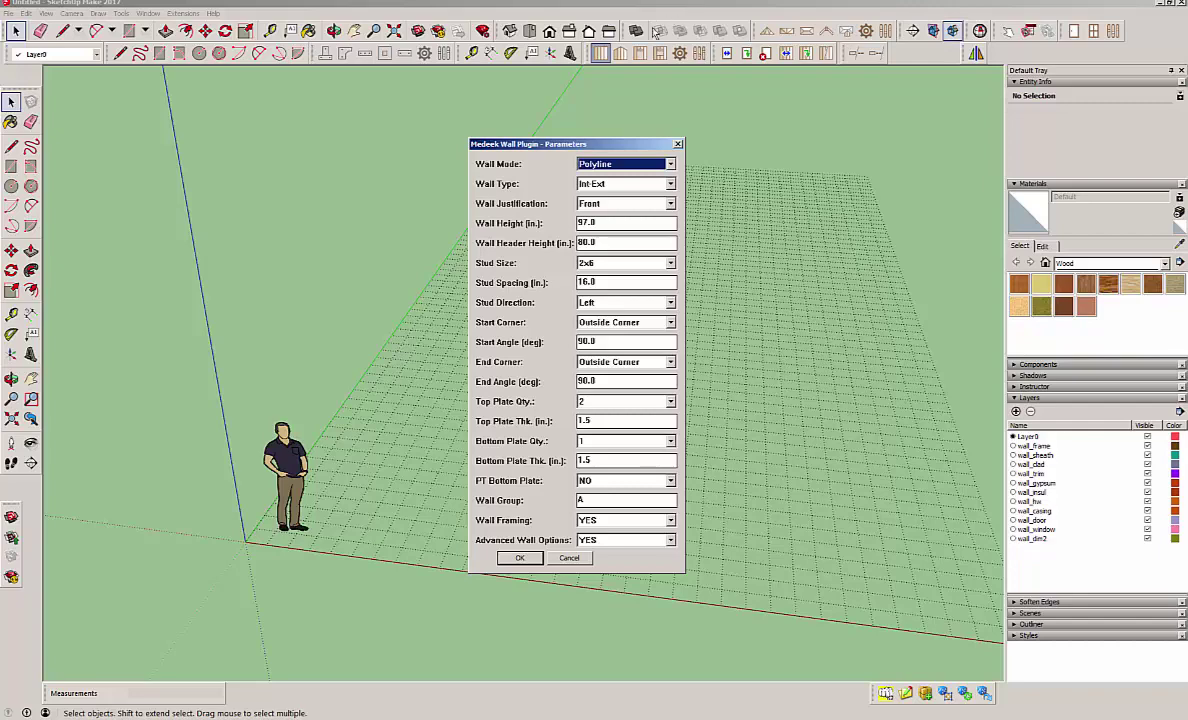
left_click(521, 559)
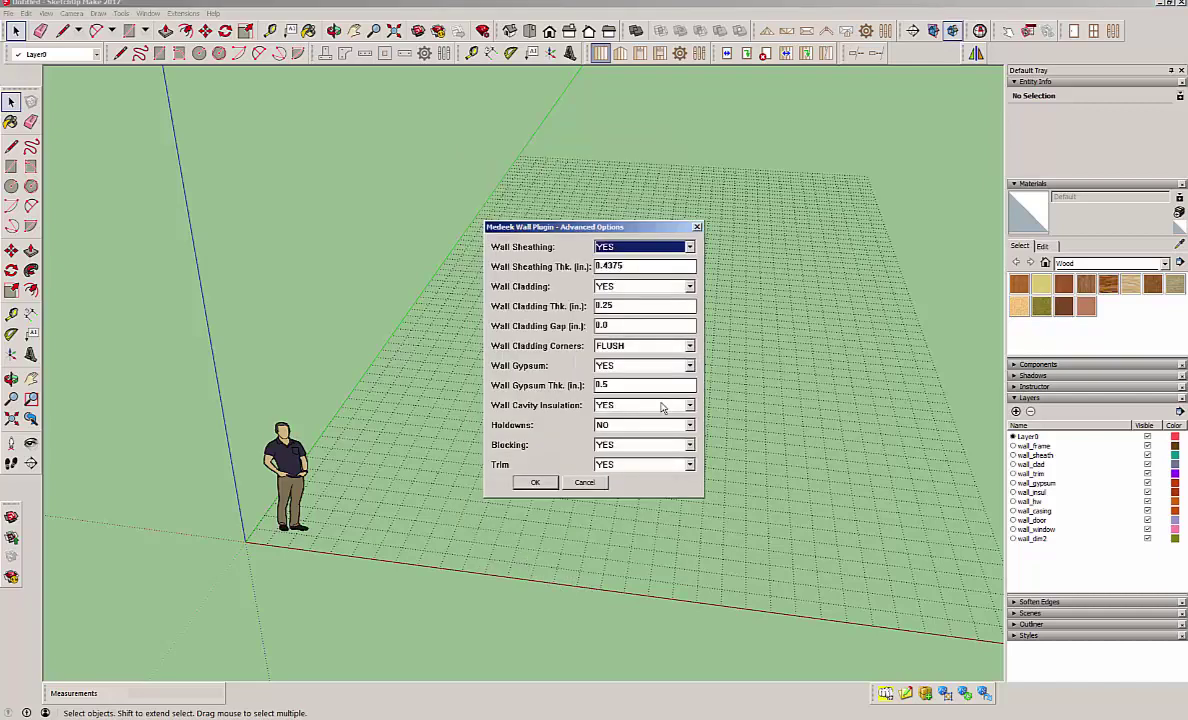
left_click(540, 483)
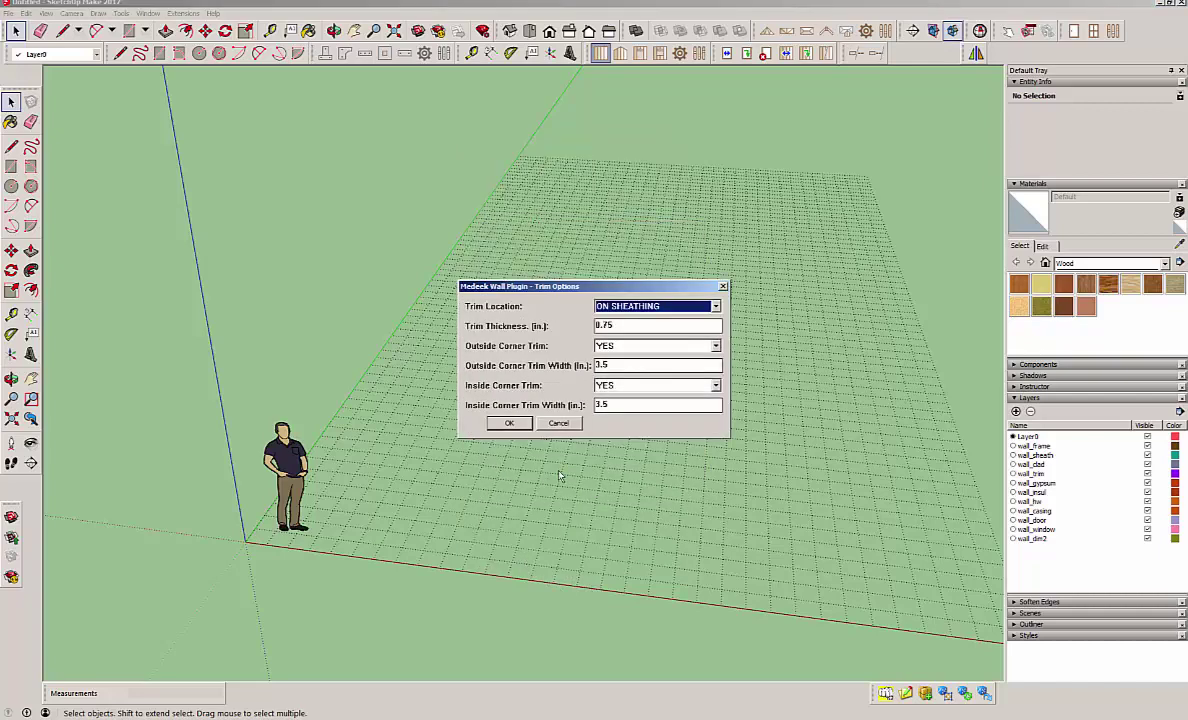
left_click(508, 423)
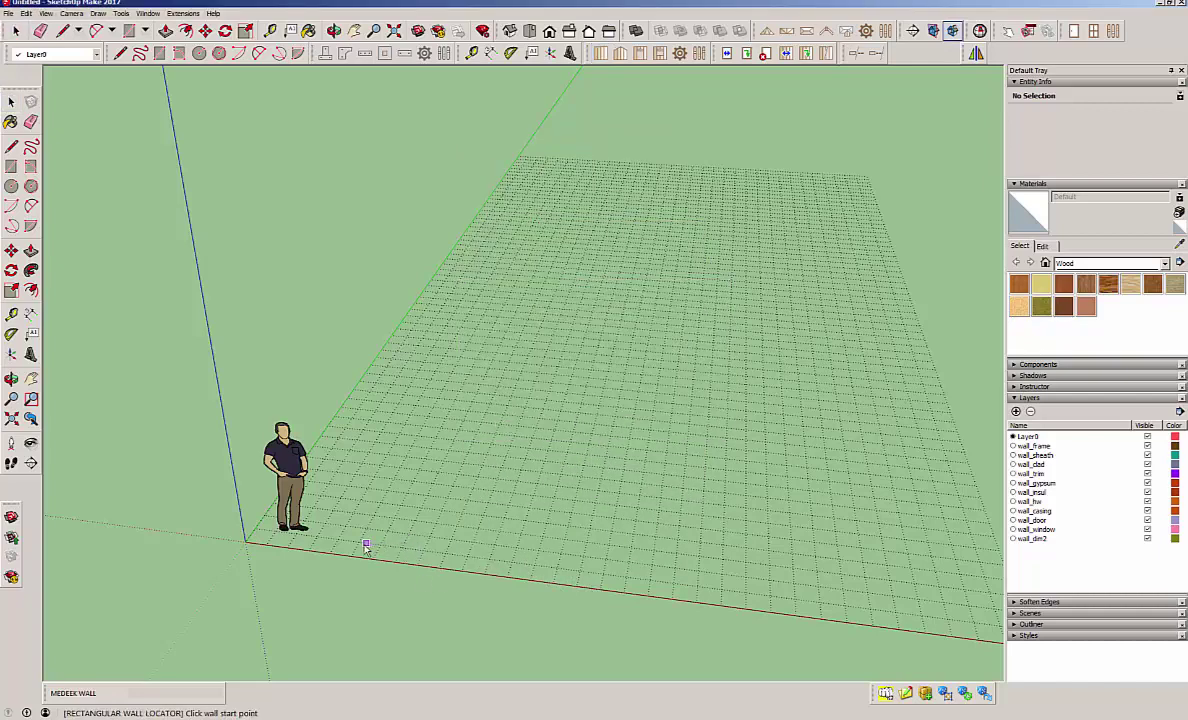
Draw the first wall segment 10 ft long, parallel to the red axis, from a grid point near the origin
left_click(325, 525)
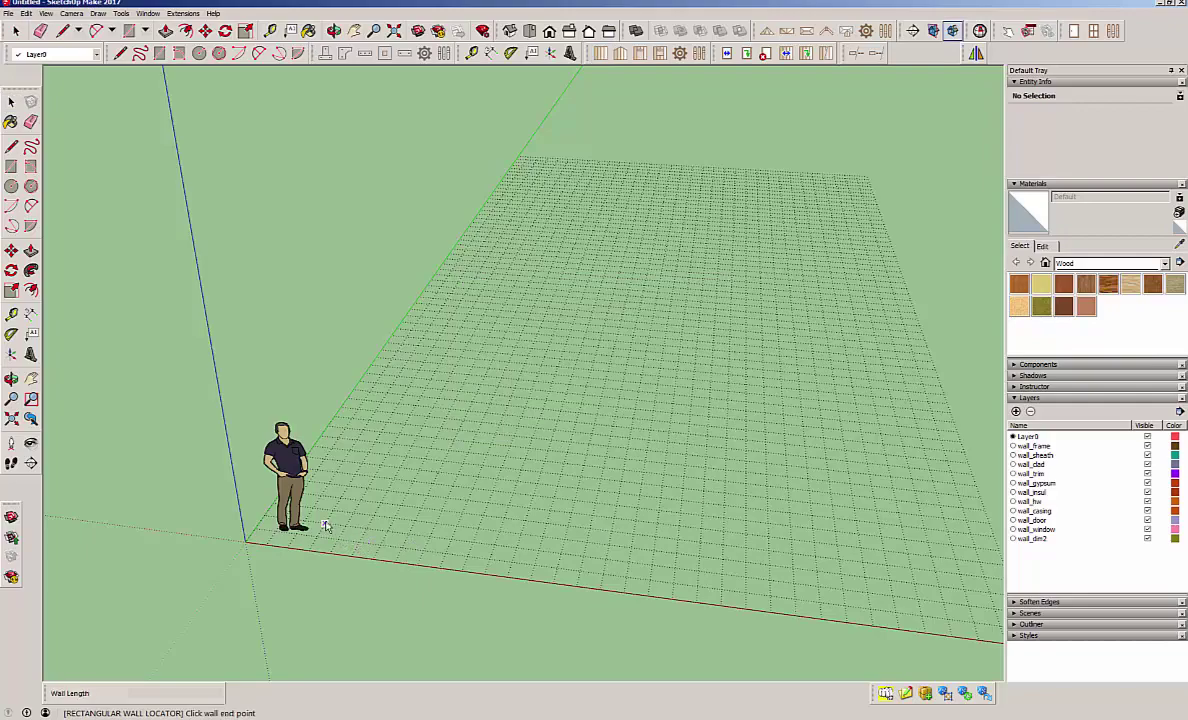
left_click(539, 552)
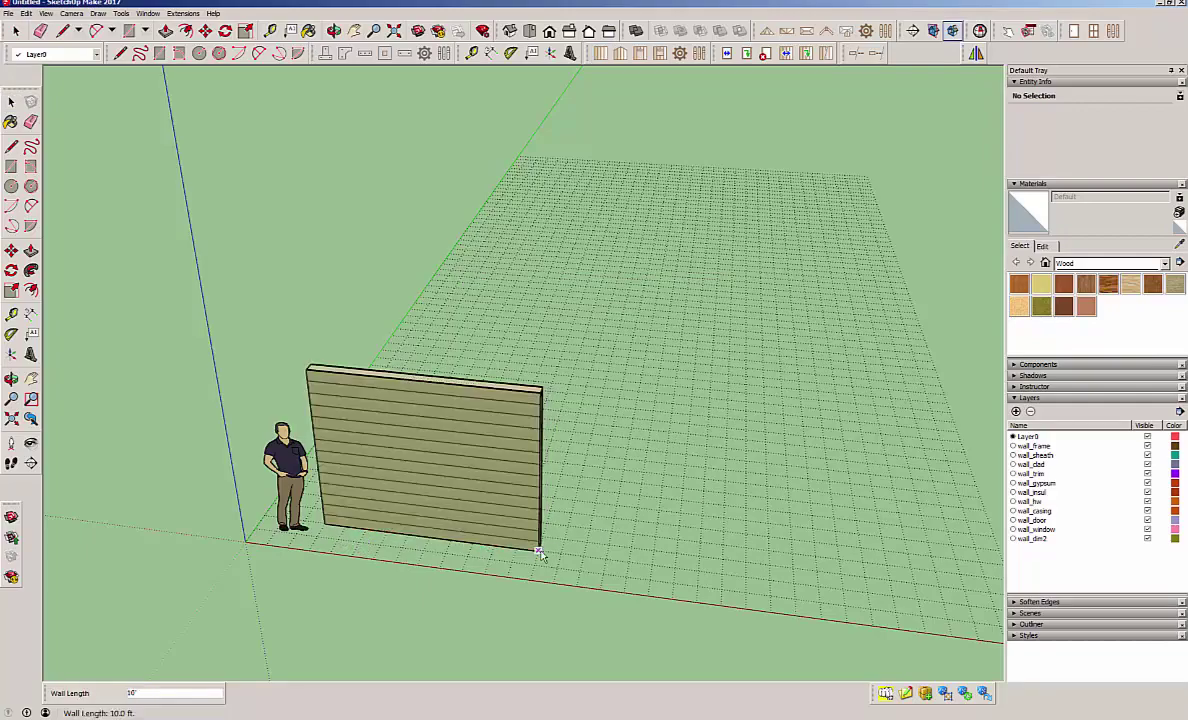
Add a second wall segment 9' long, running parallel to the green axis from the first wall's end
middle_click_drag(512, 516, 138, 556)
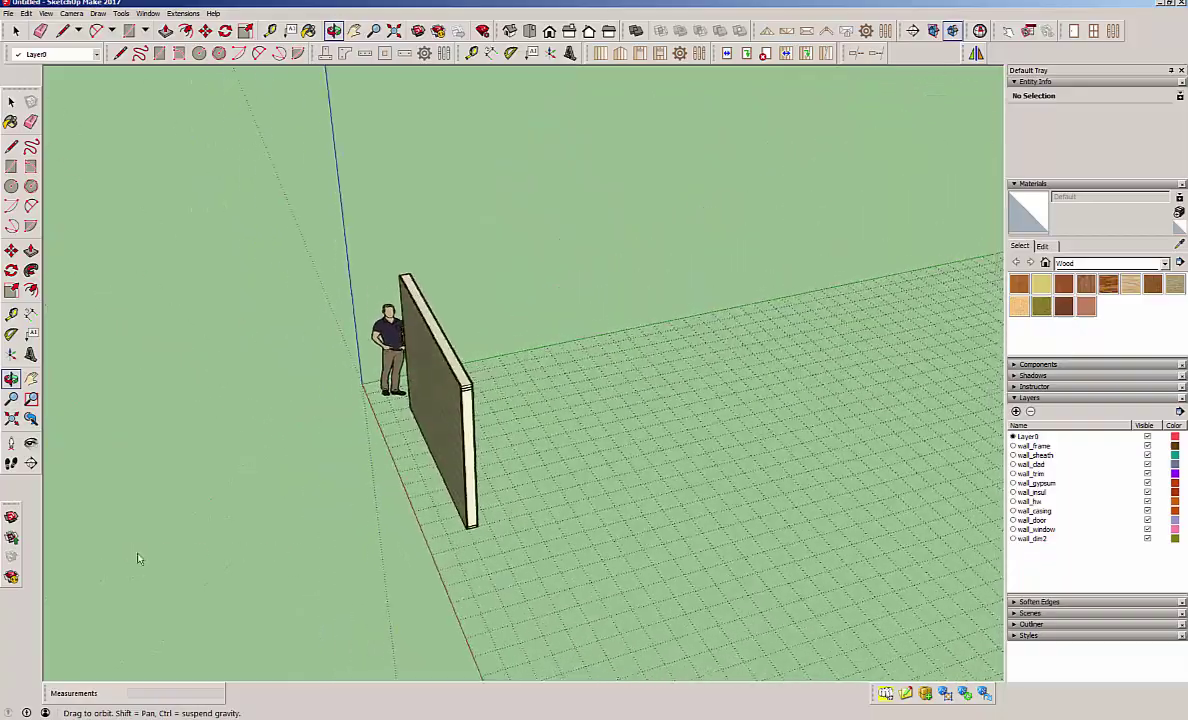
middle_click_drag(447, 490, 703, 562)
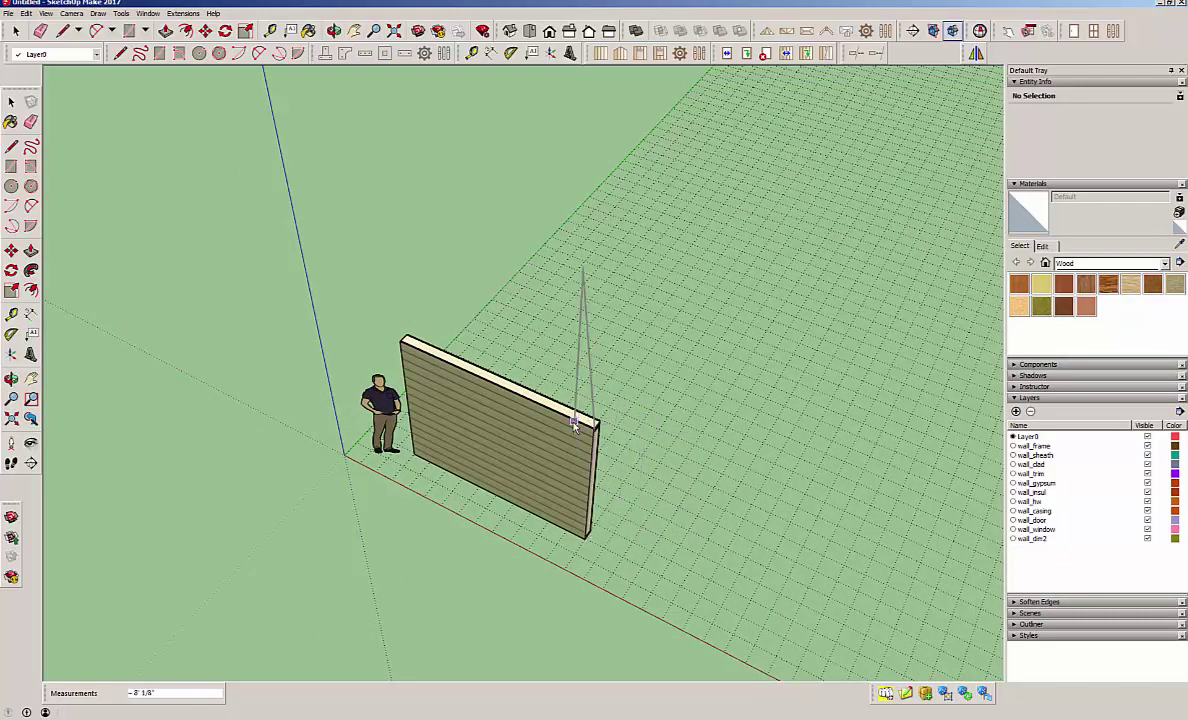
scroll(597, 440, "up", 5)
scroll(541, 458, "down", 4)
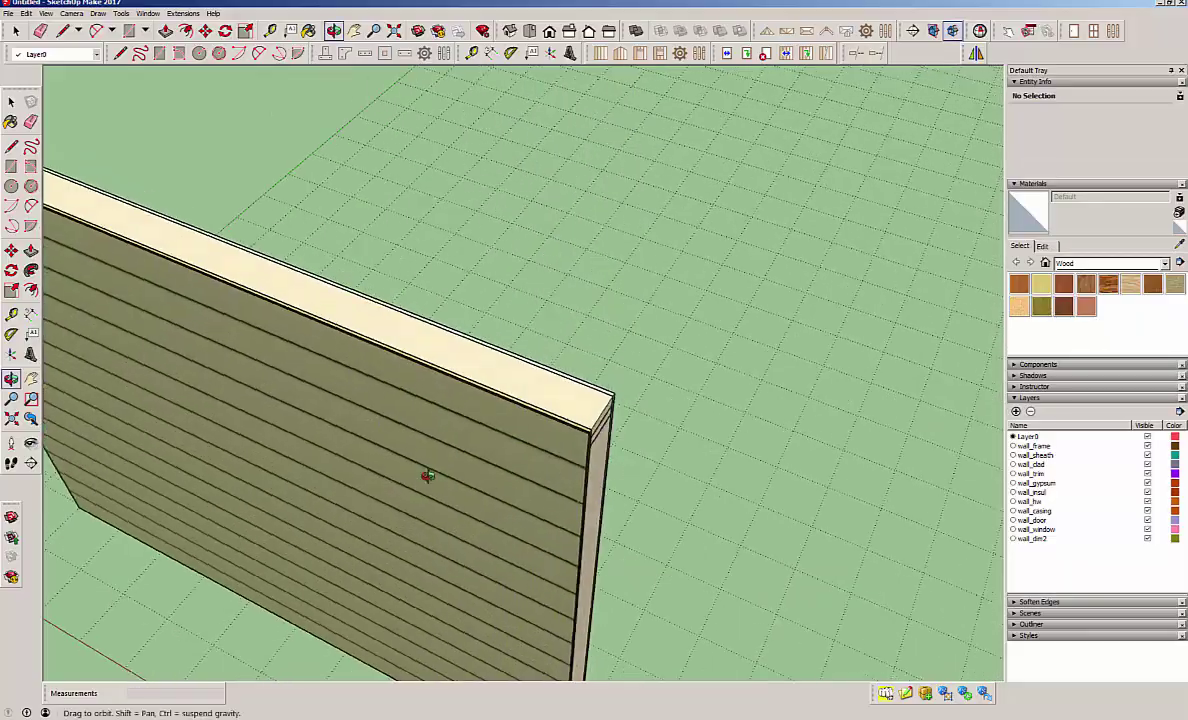
middle_click_drag(424, 477, 716, 469)
scroll(620, 460, "down", 3)
scroll(631, 458, "down", 1)
middle_click_drag(598, 545, 631, 498)
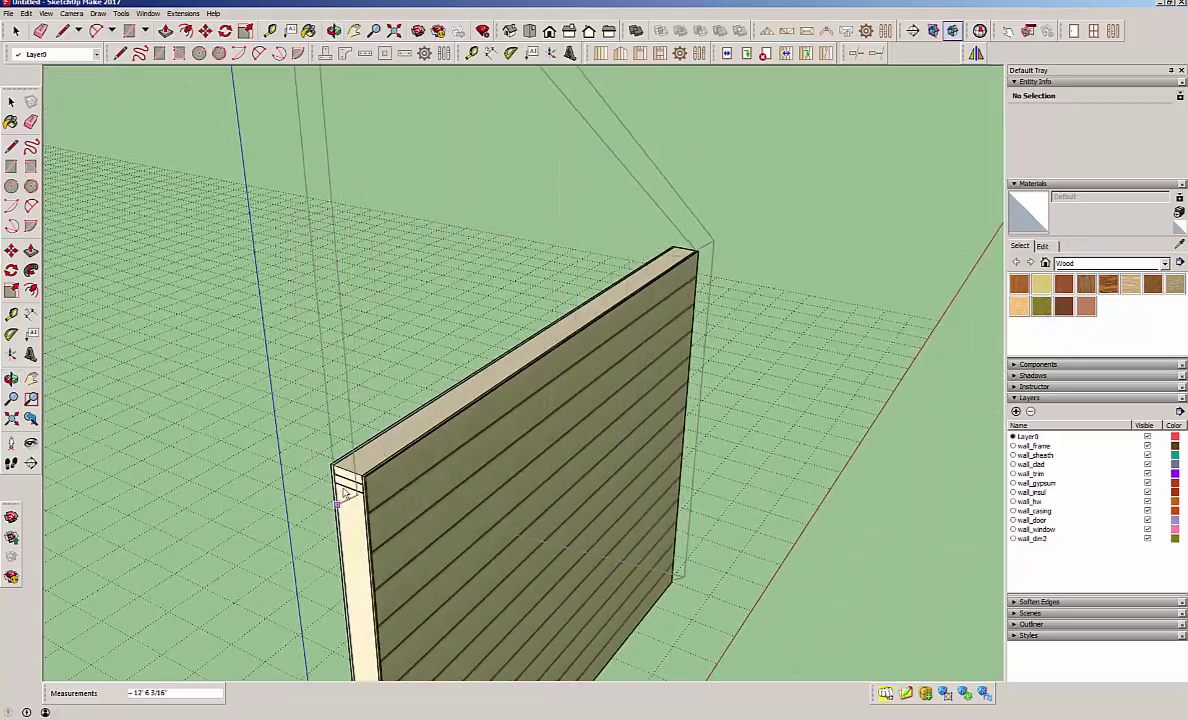
middle_click_drag(582, 496, 290, 505)
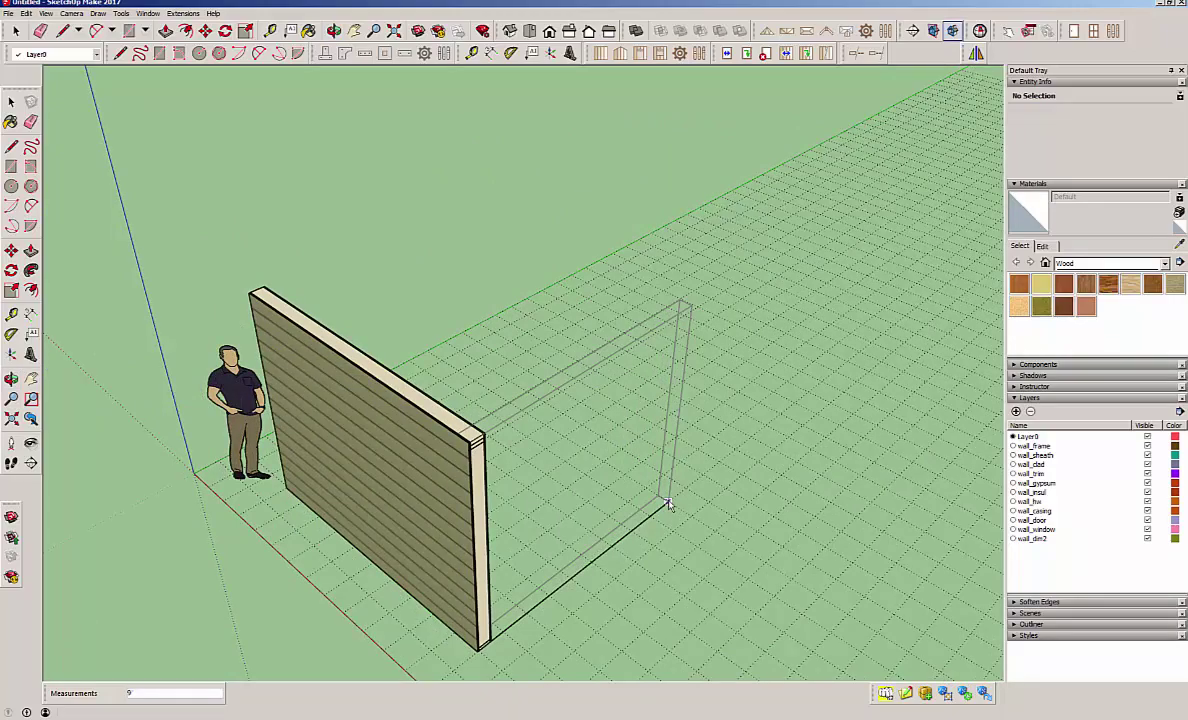
left_click(668, 504)
Add a third wall segment 7' long, turning outward parallel to the red axis from the second wall's end
middle_click_drag(499, 491, 60, 410)
scroll(318, 252, "up", 5)
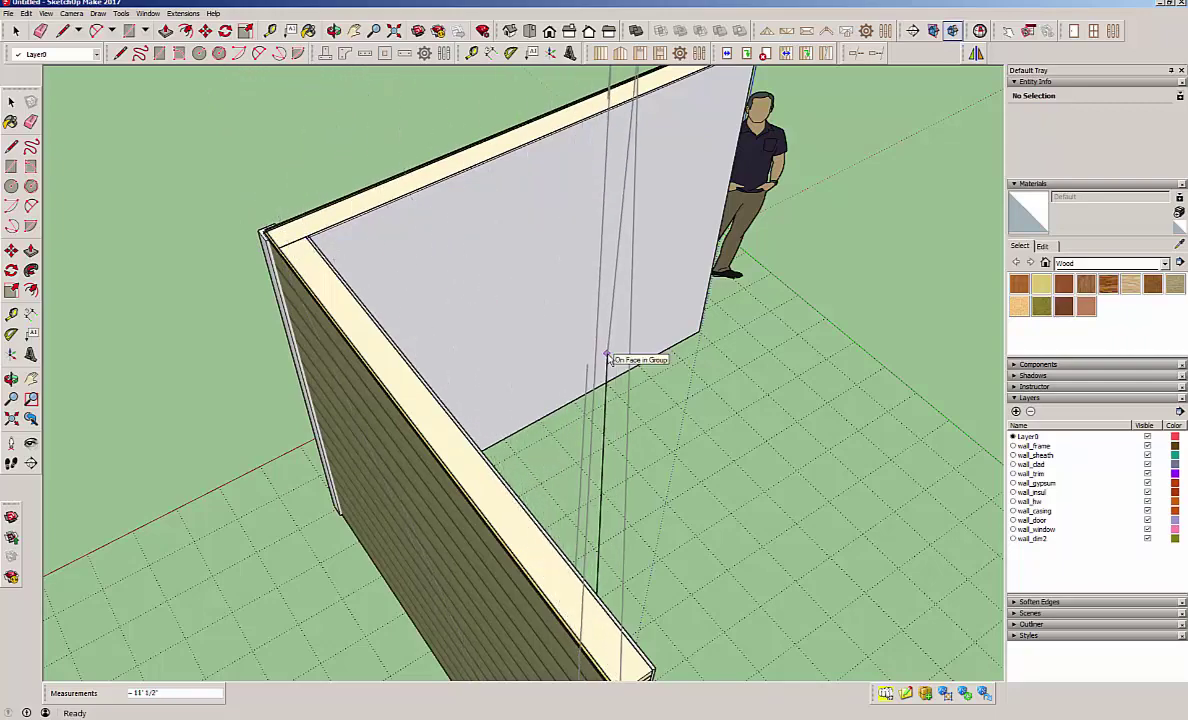
scroll(525, 297, "down", 2)
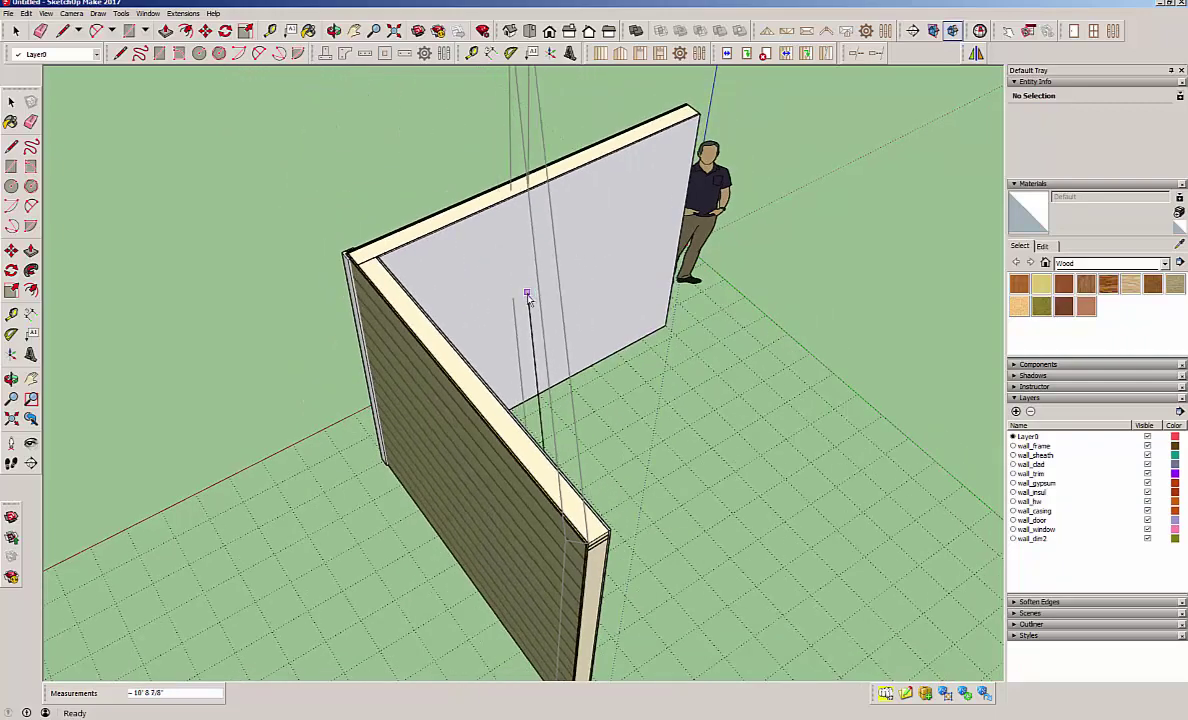
middle_click_drag(528, 292, 820, 577)
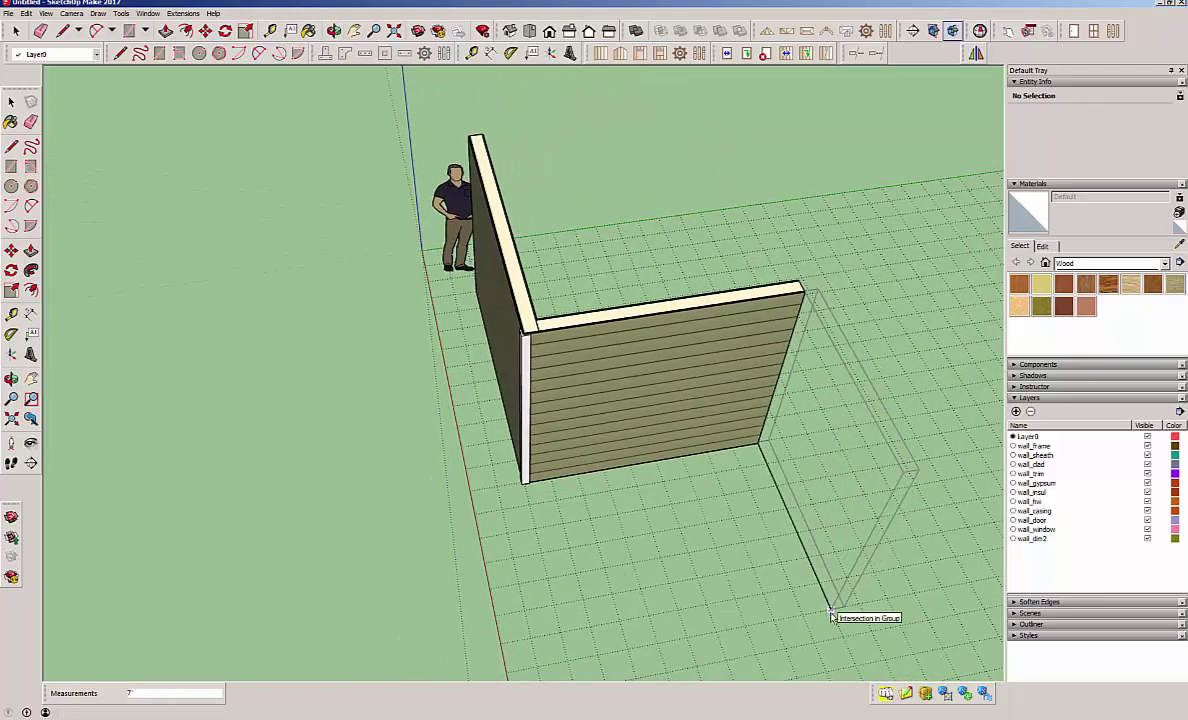
left_click(831, 614)
Examine the outside and inside corner joints and the trim where the three wall segments meet
middle_click_drag(806, 398, 732, 512)
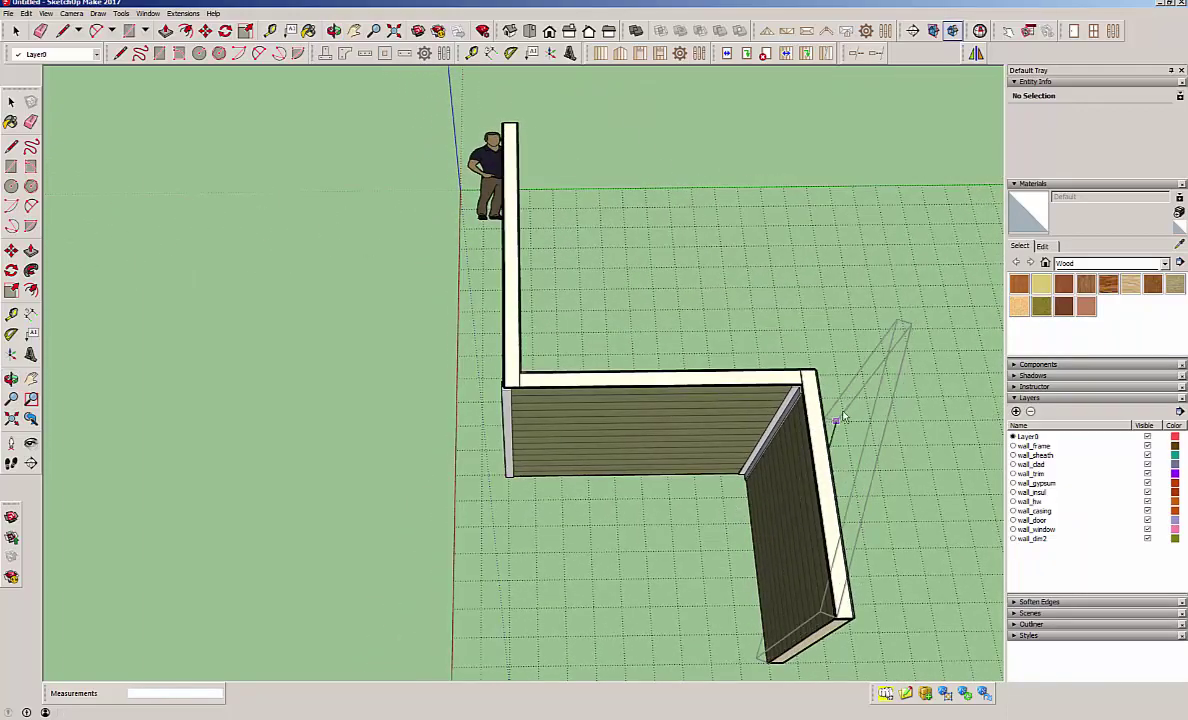
scroll(812, 388, "up", 3)
scroll(812, 388, "up", 2)
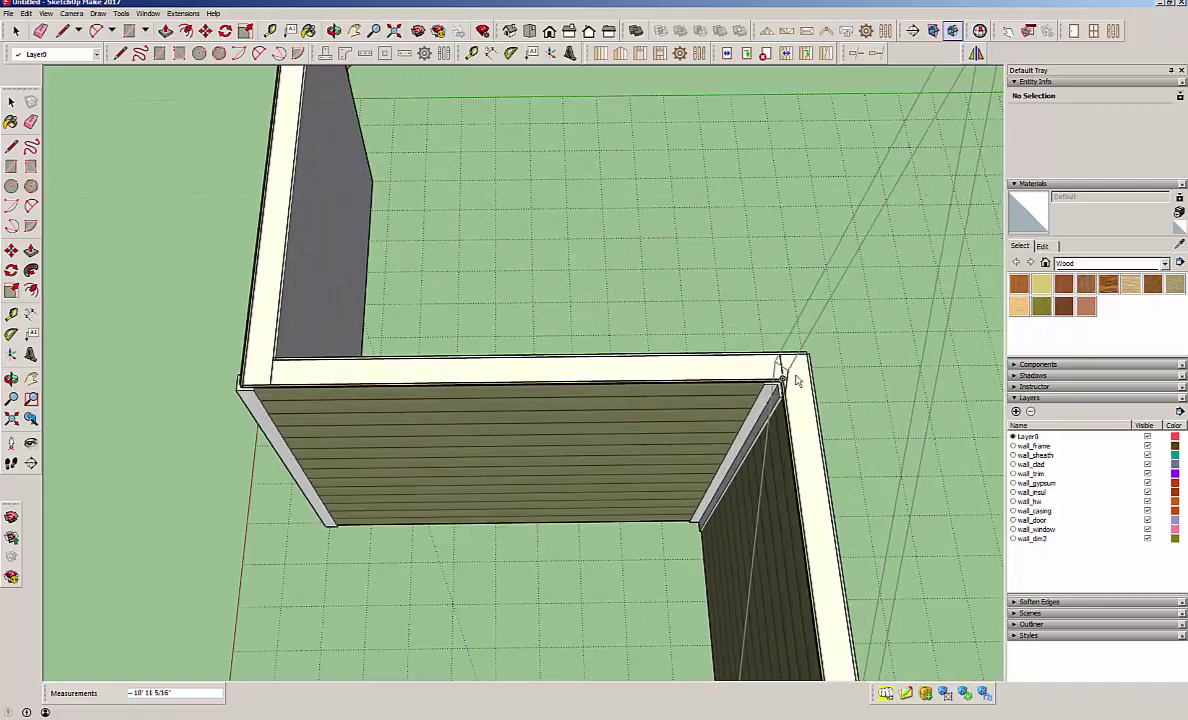
scroll(640, 380, "down", 2)
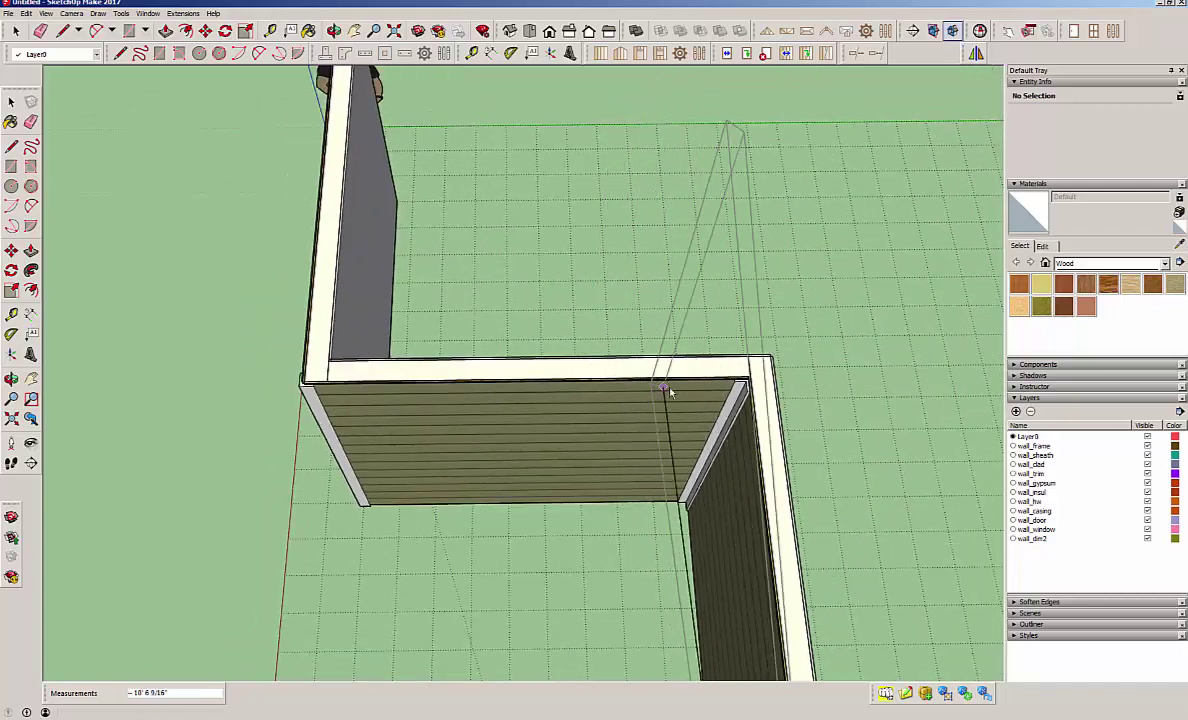
scroll(760, 480, "down", 2)
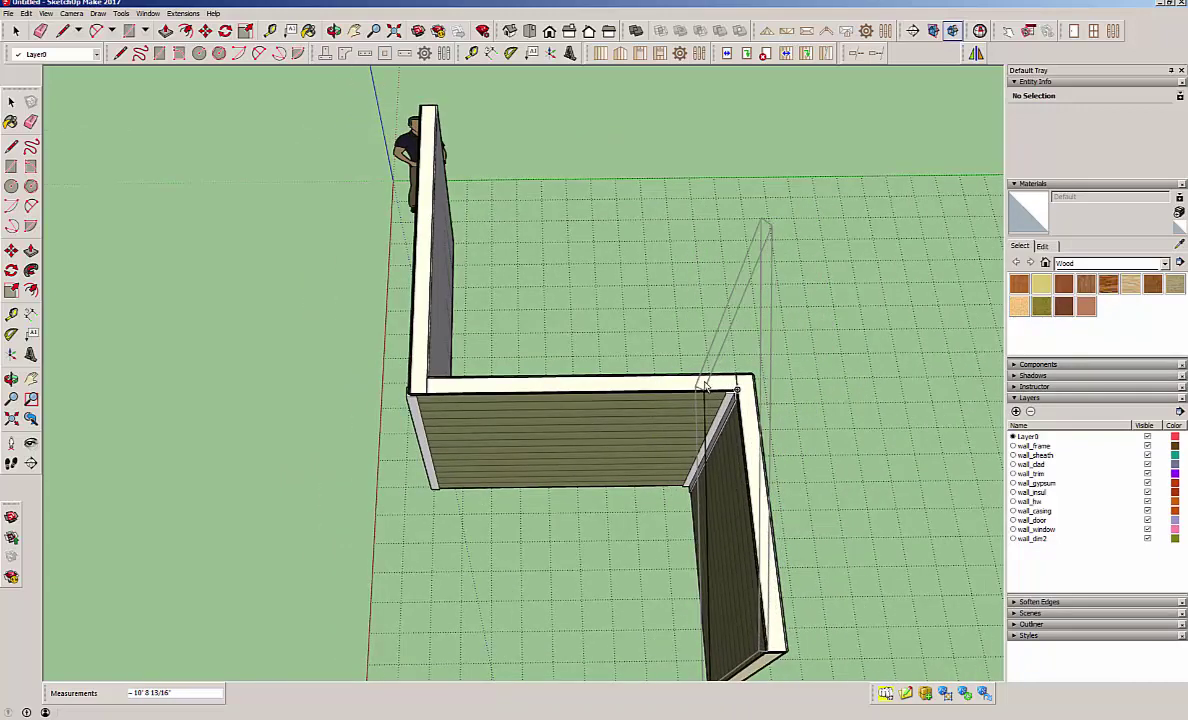
left_click(734, 388)
scroll(610, 456, "down", 2)
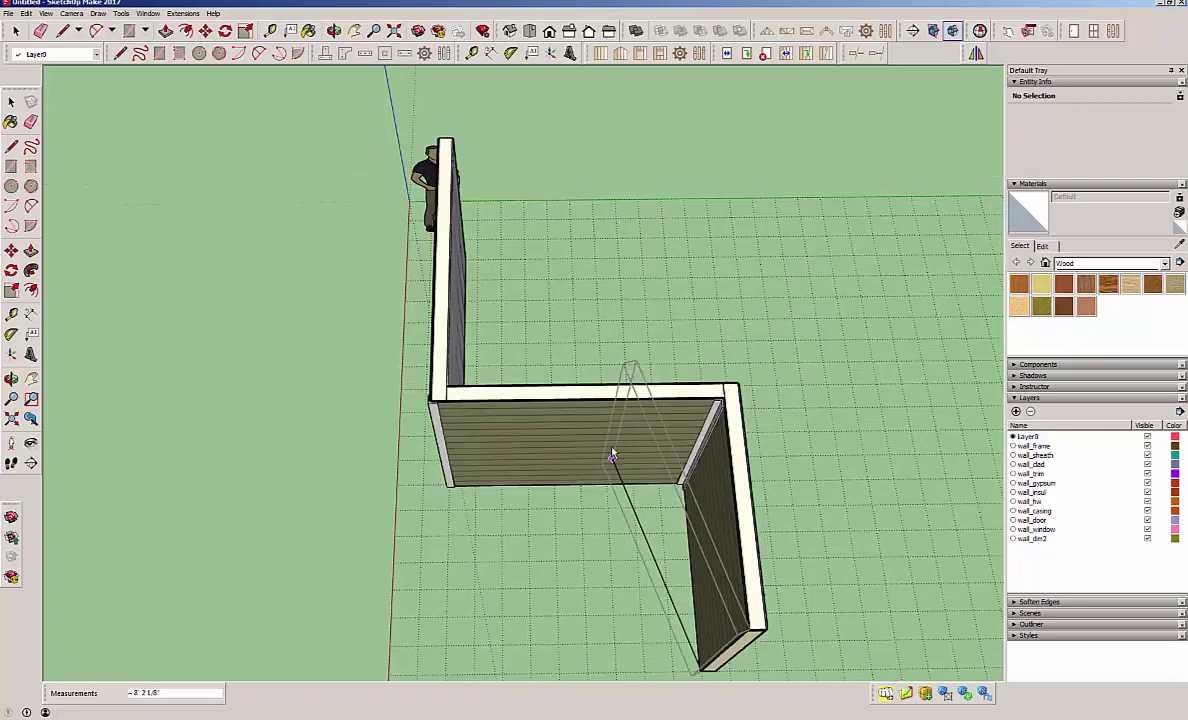
middle_click_drag(658, 540, 598, 545)
middle_click_drag(552, 626, 777, 504)
scroll(690, 558, "up", 5)
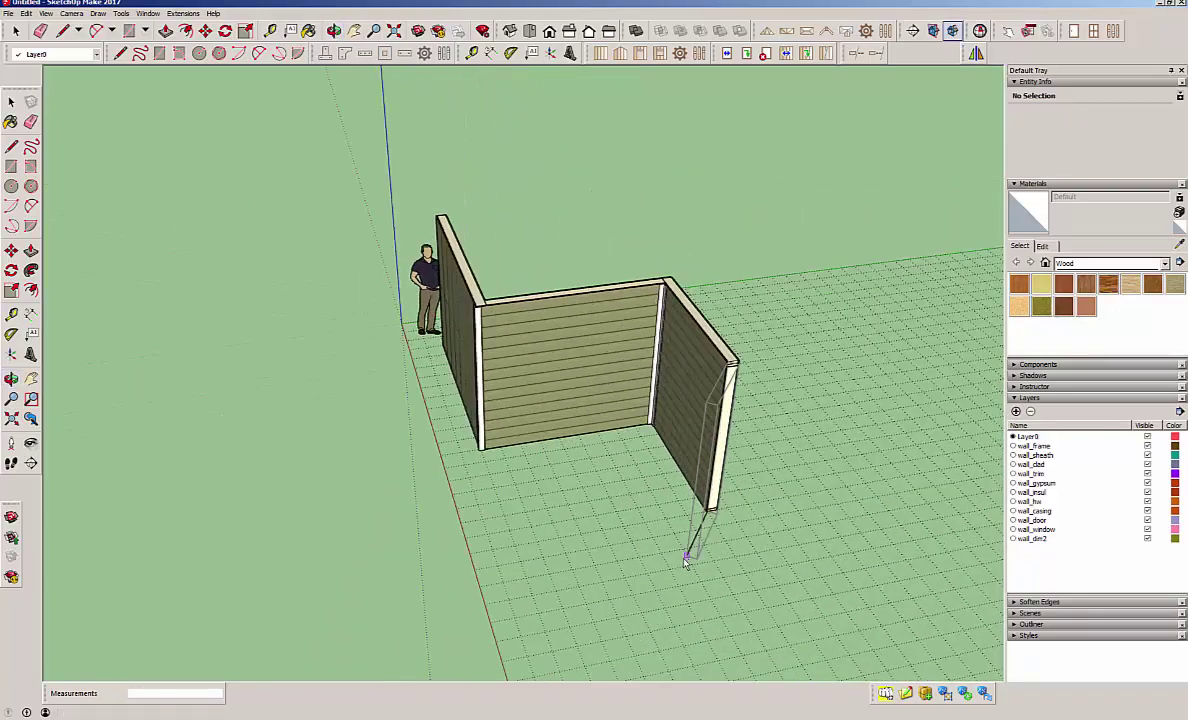
scroll(615, 538, "down", 3)
Add a diagonal wall segment about 2.83 ft long at the third wall's end, angled 45° toward the cladding side
middle_click_drag(594, 525, 774, 589)
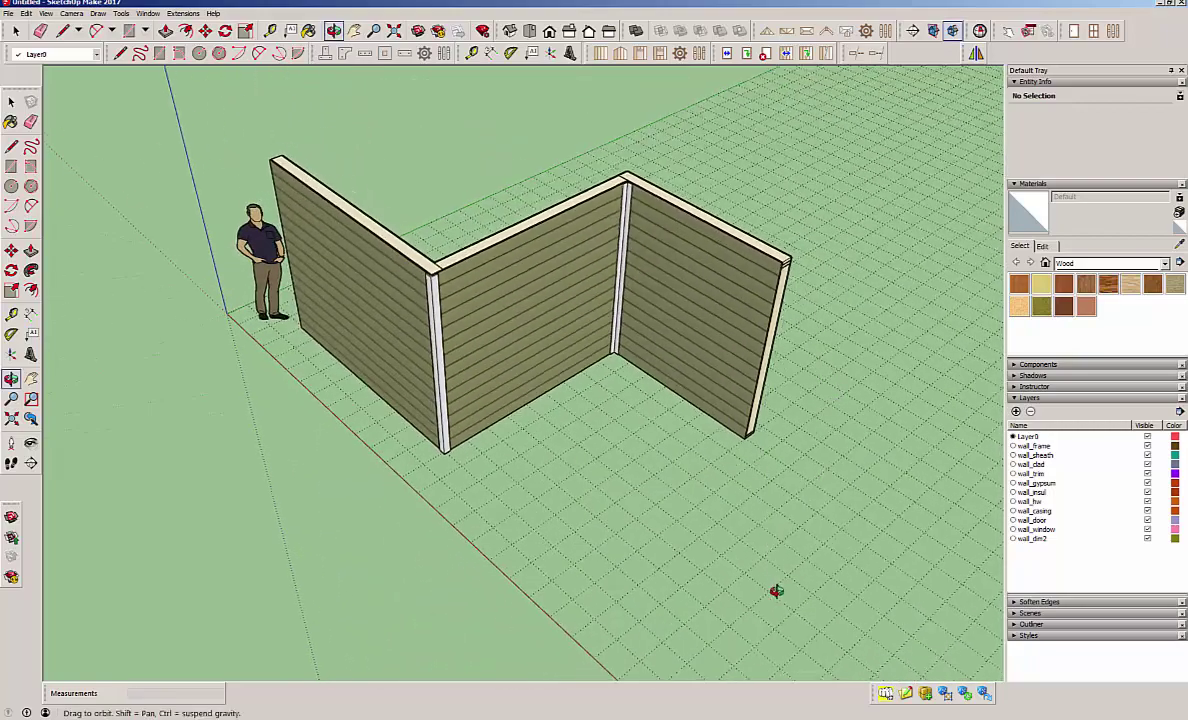
scroll(792, 516, "up", 3)
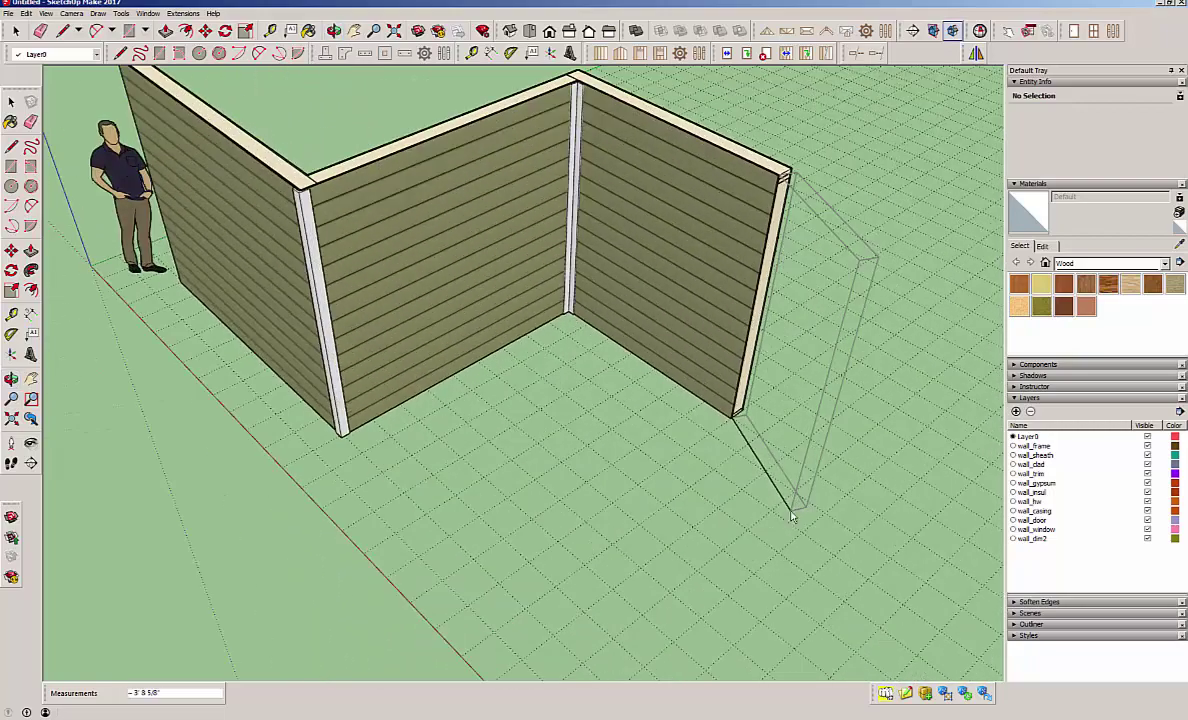
left_click(742, 491)
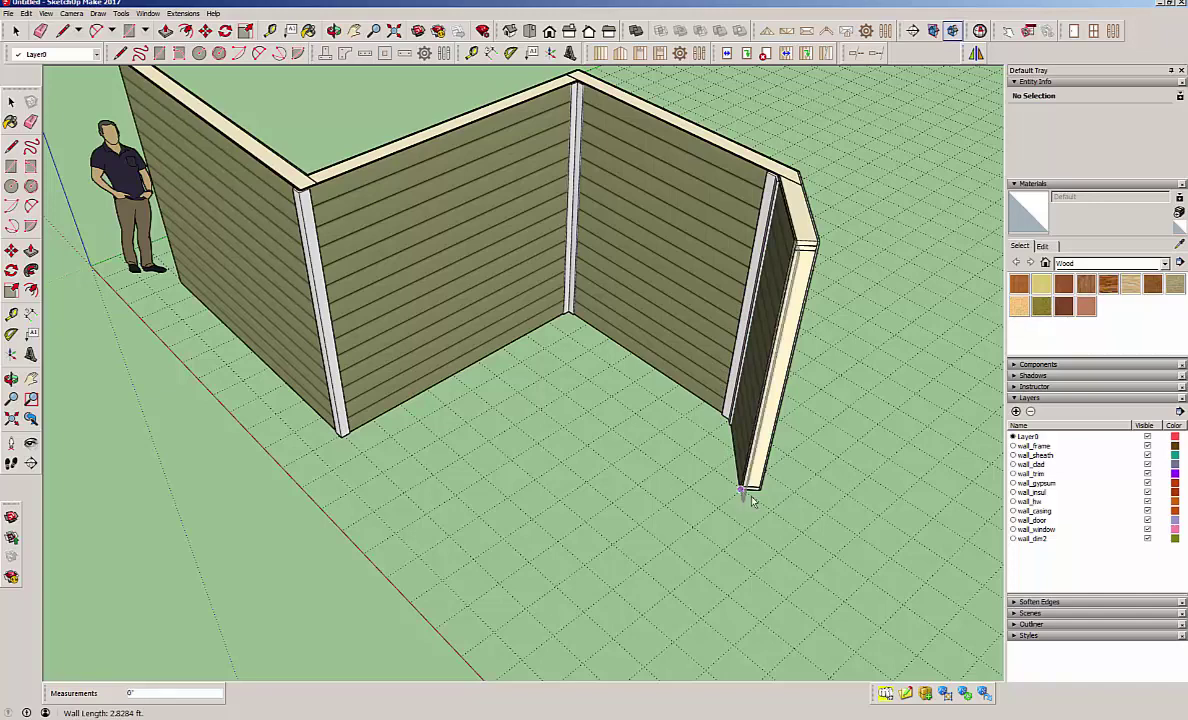
Continue the wall with a 4 ft segment parallel to the red axis and a diagonal segment about 2.83 ft long turning away
middle_click_drag(745, 492, 606, 482)
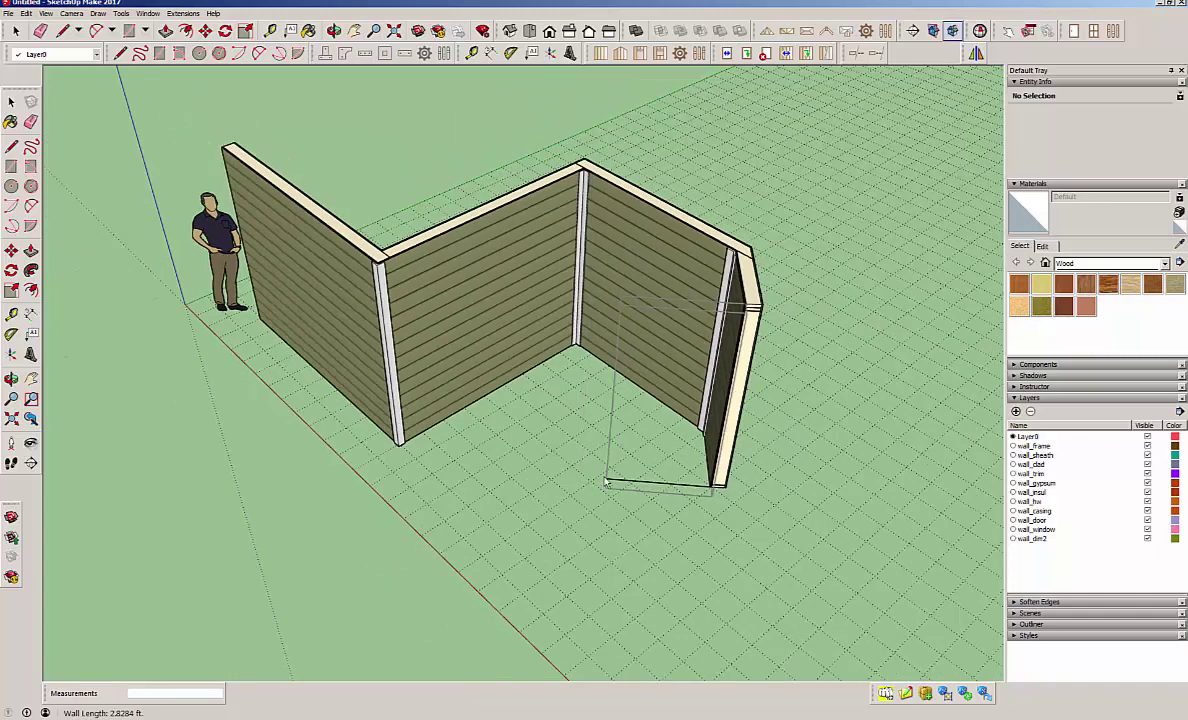
left_click(808, 558)
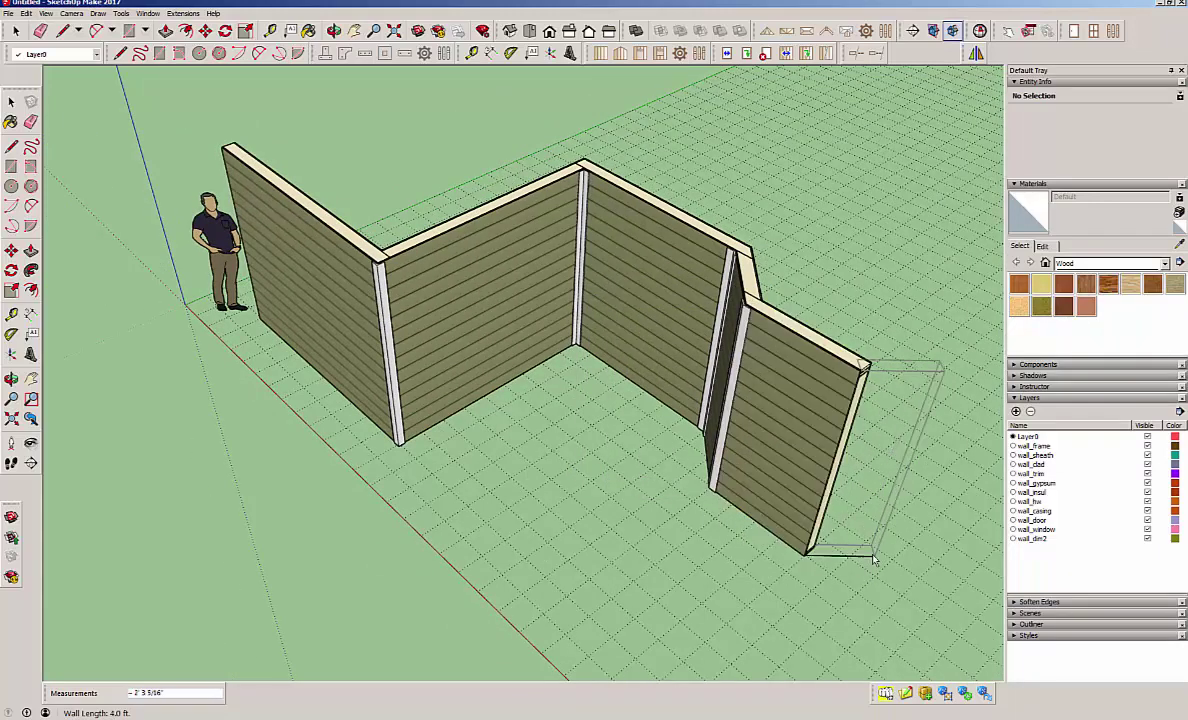
scroll(706, 552, "up", 2)
scroll(418, 432, "down", 2)
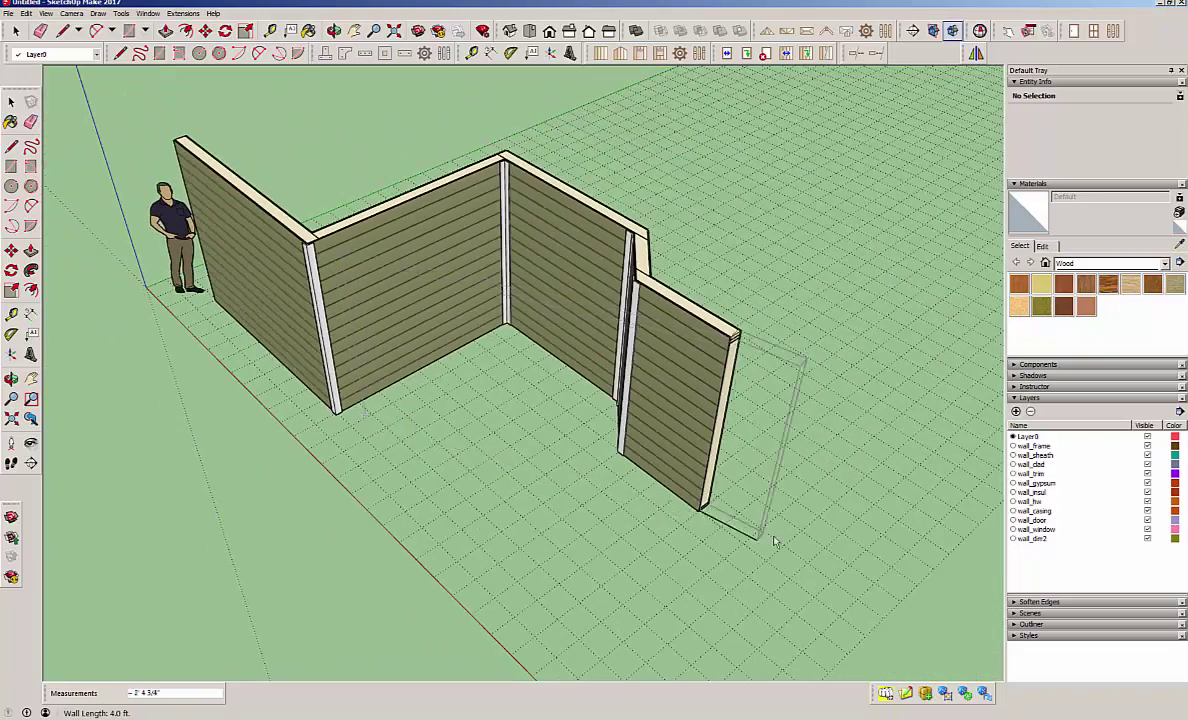
scroll(778, 541, "up", 2)
left_click(782, 504)
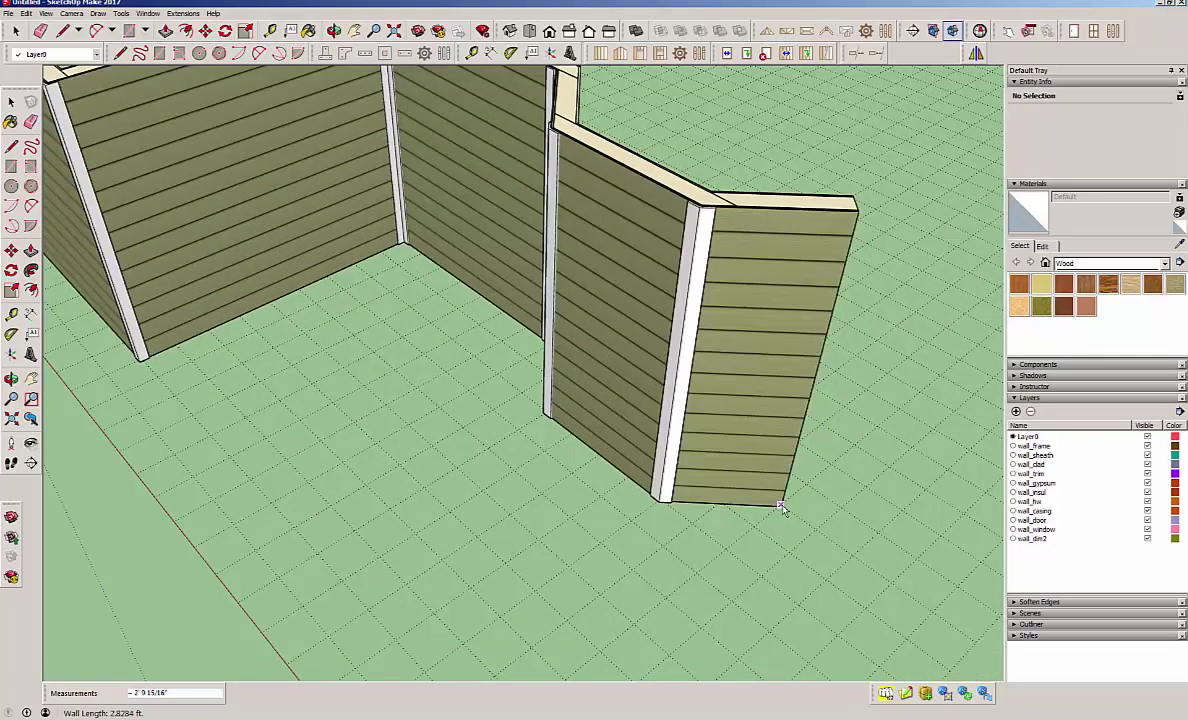
Extend the wall with a 4 ft segment parallel to the red axis, starting at the last diagonal's end
scroll(602, 458, "down", 2)
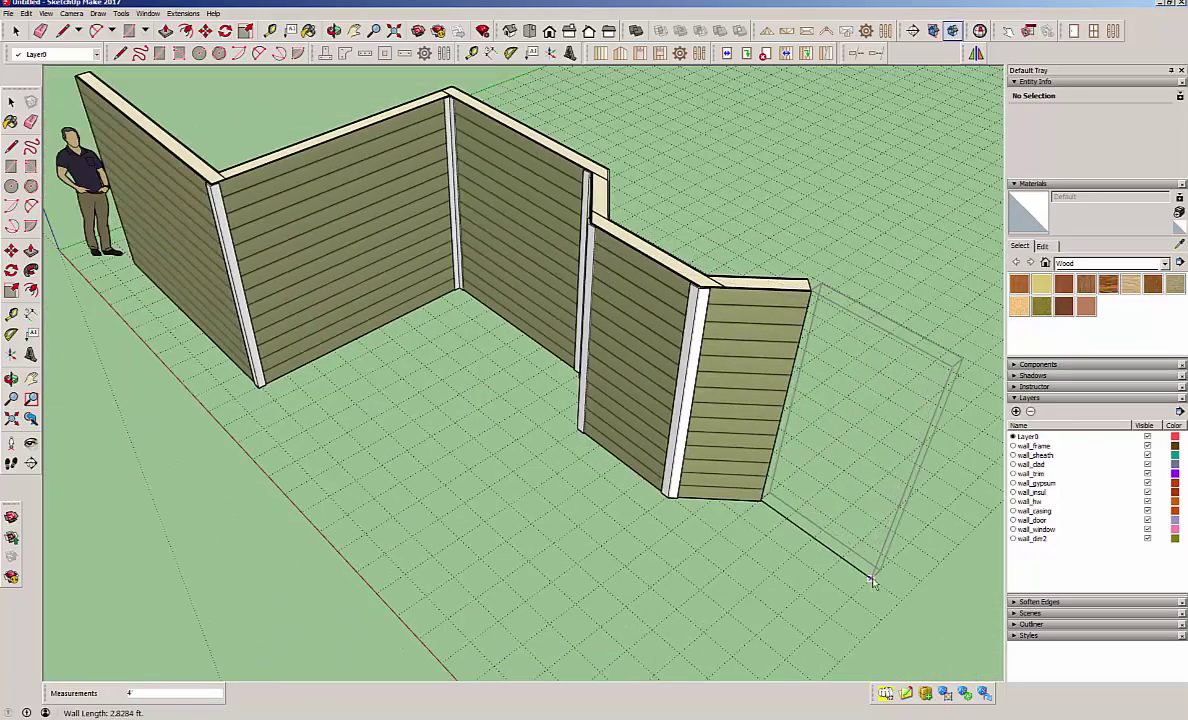
type("4")
scroll(689, 496, "down", 2)
Turn the wall at a right angle toward its inner side with a 13 ft segment parallel to the green axis
middle_click_drag(692, 446, 159, 406)
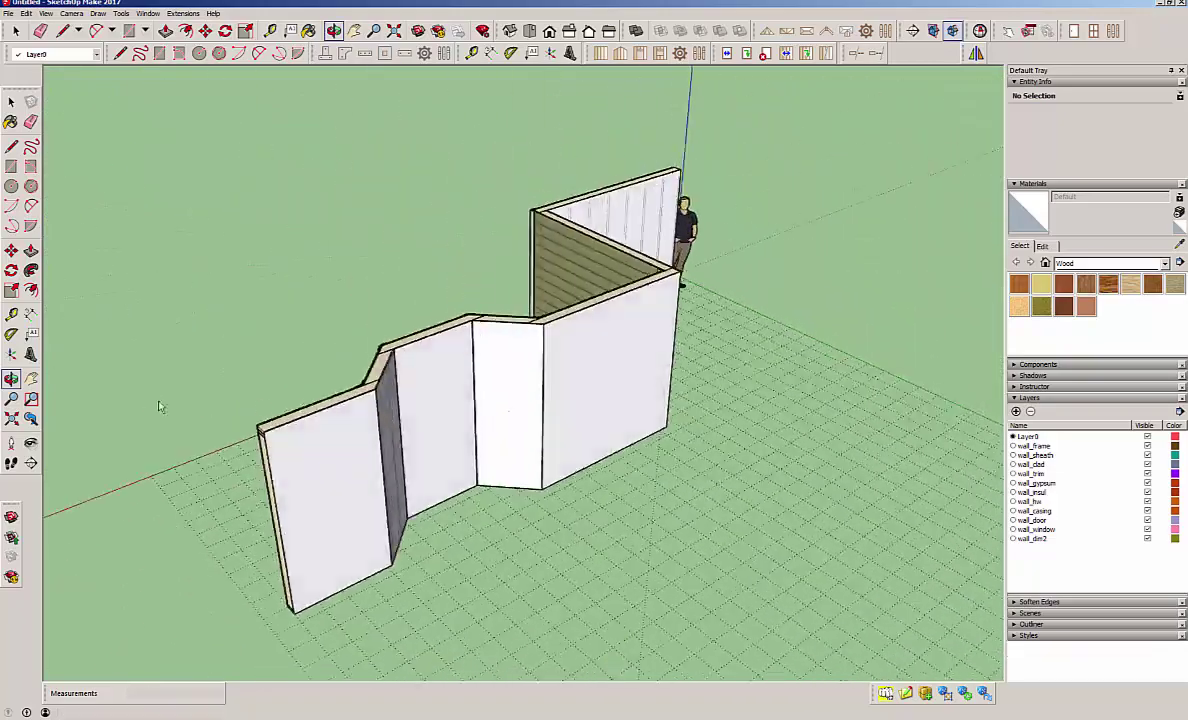
scroll(304, 384, "down", 1)
scroll(304, 384, "down", 1)
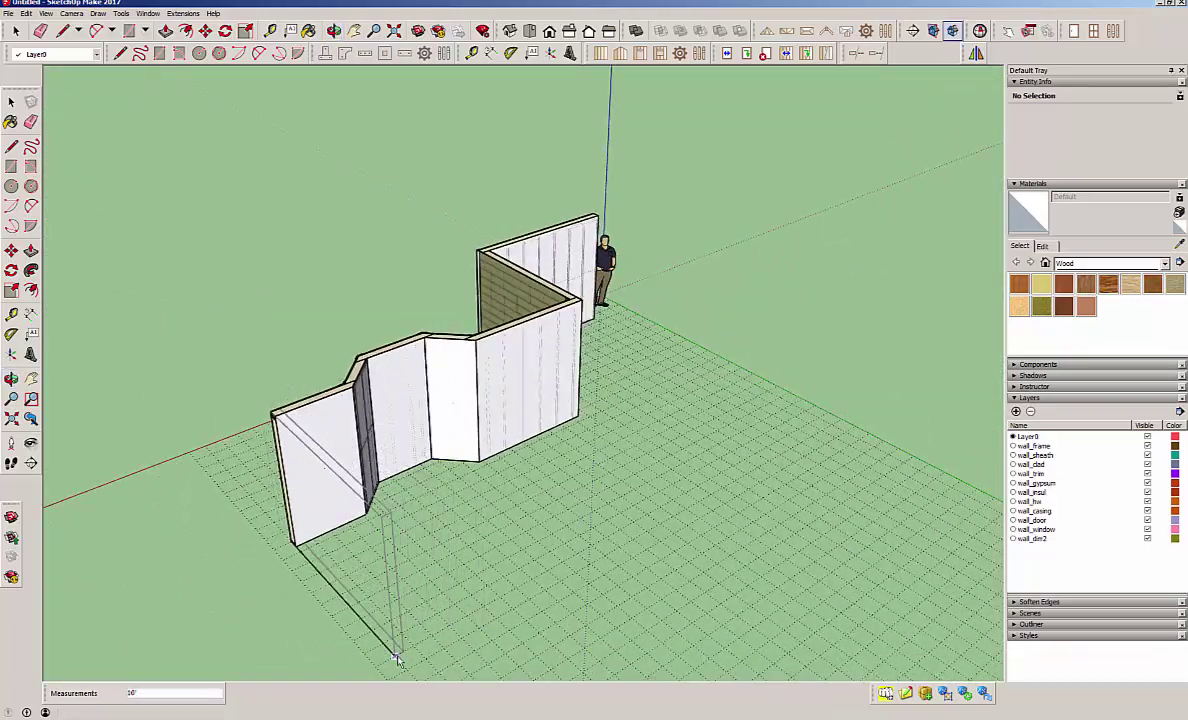
scroll(360, 500, "down", 1)
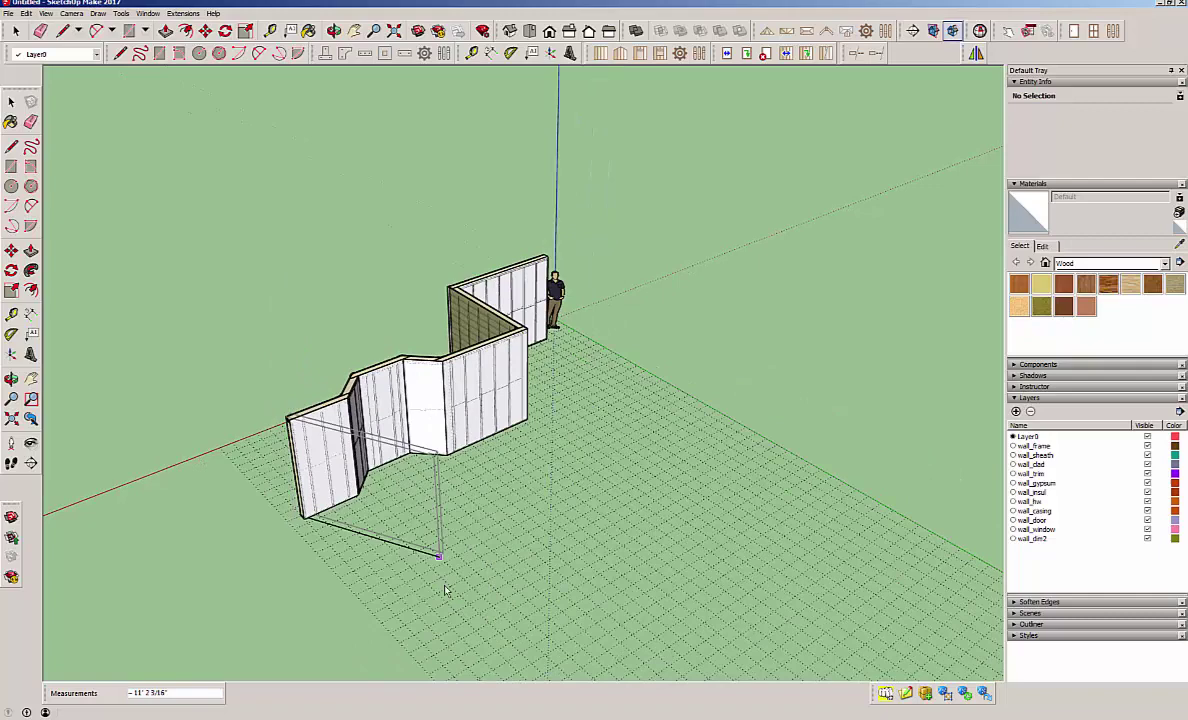
left_click(405, 627)
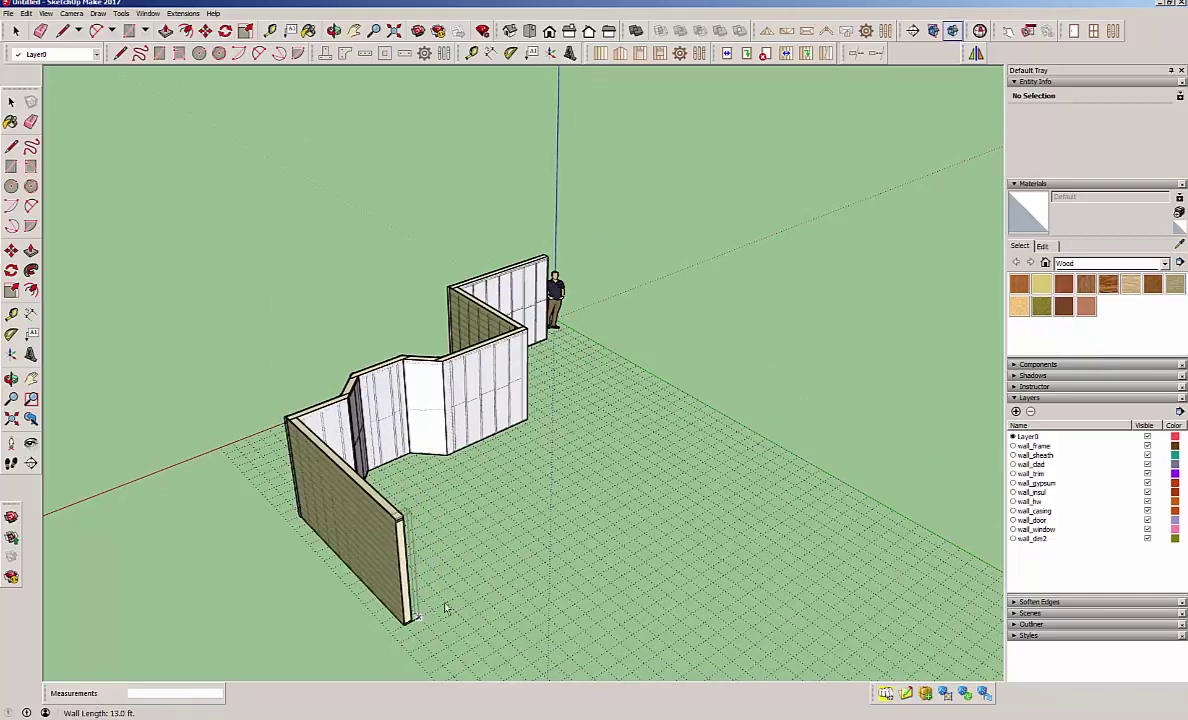
Add a 13 ft segment back toward the scale figure's end, a 6 ft outward jog and another segment parallel to the red axis
left_click(570, 538)
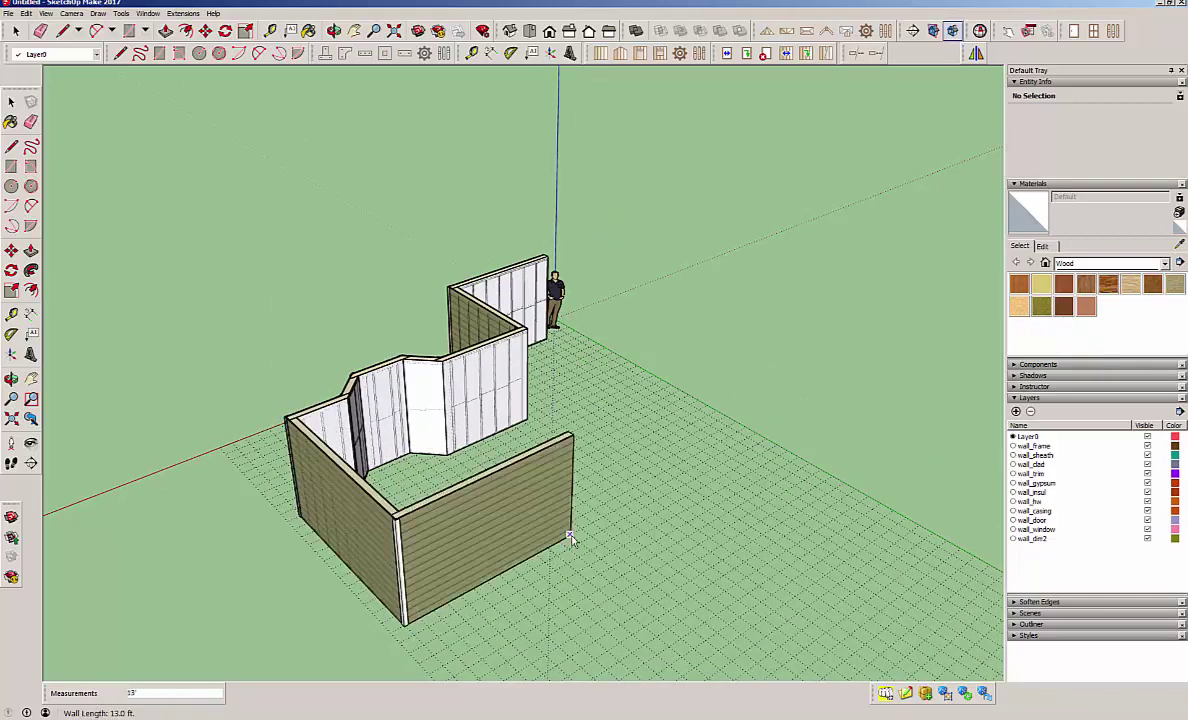
left_click(637, 587)
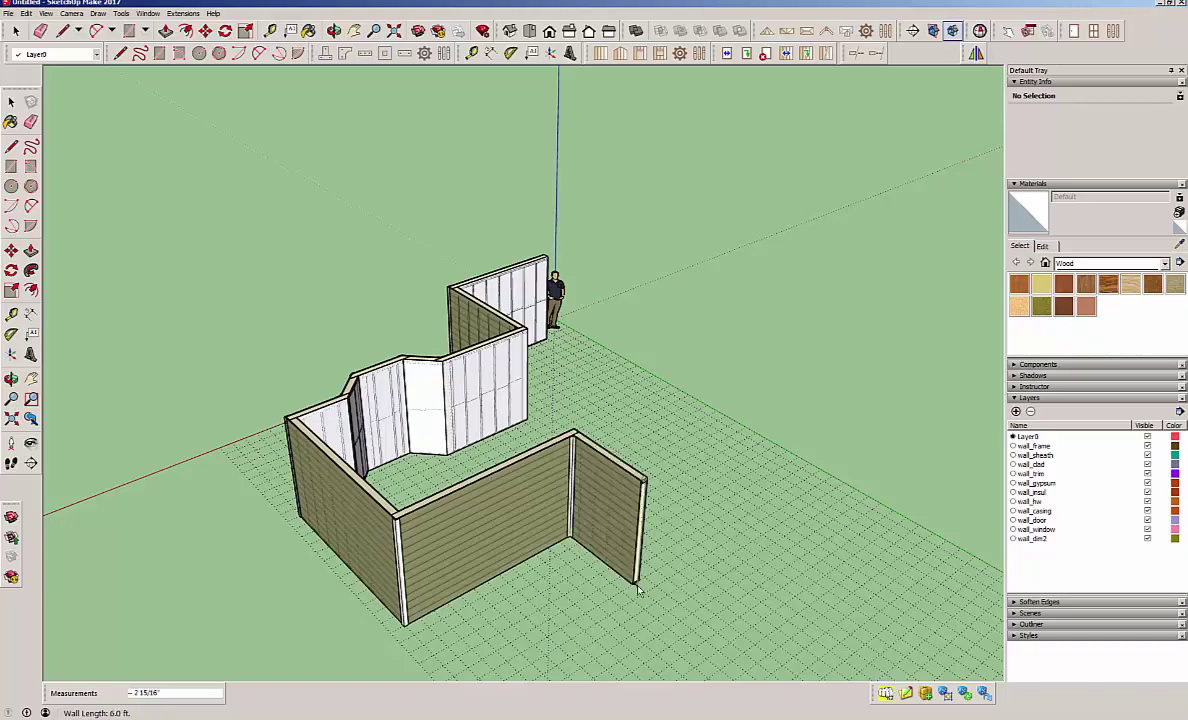
left_click(738, 520)
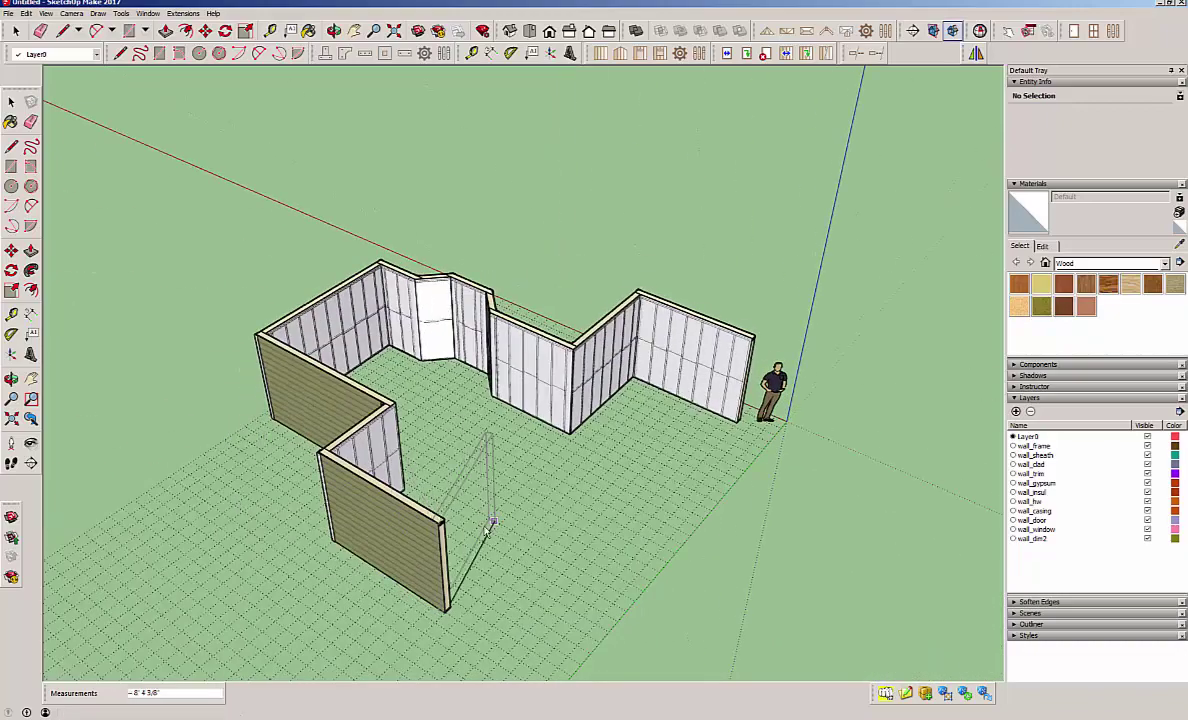
Turn the wall inward with a 7 ft segment parallel to the green axis
mouse_move(490, 600)
middle_mouse_down()
mouse_move(543, 570)
mouse_move(374, 559)
middle_mouse_up()
scroll(372, 562, "up", 3)
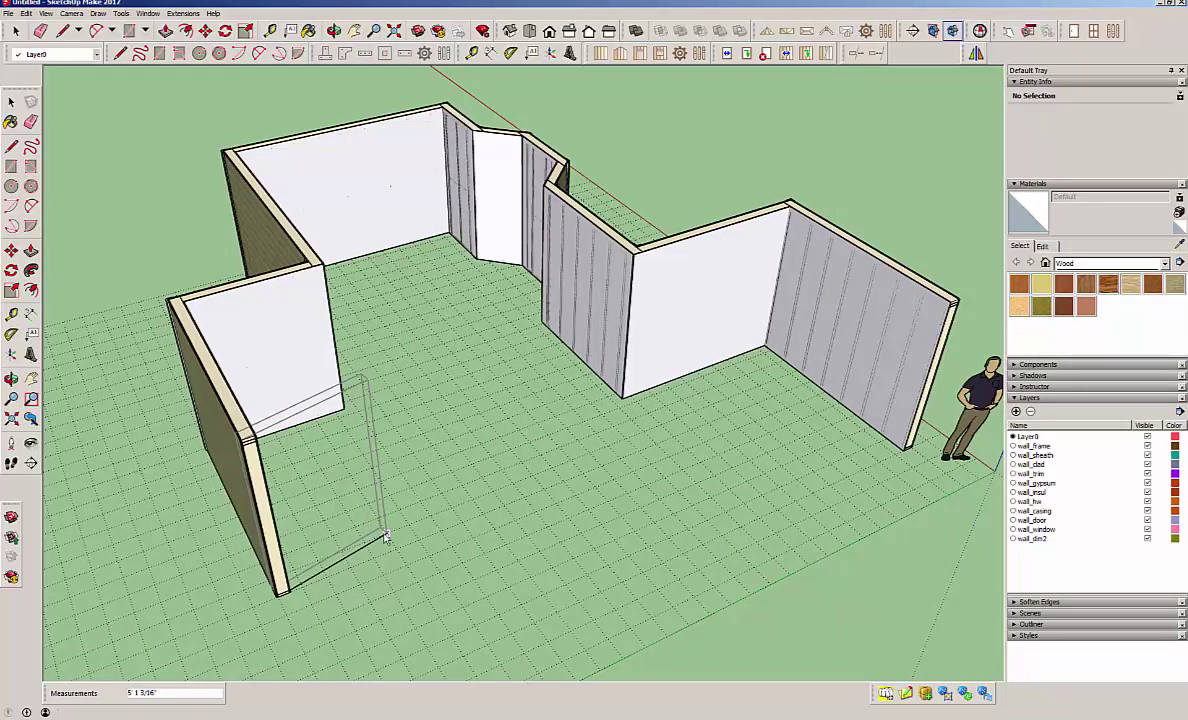
middle_click_drag(385, 537, 286, 530)
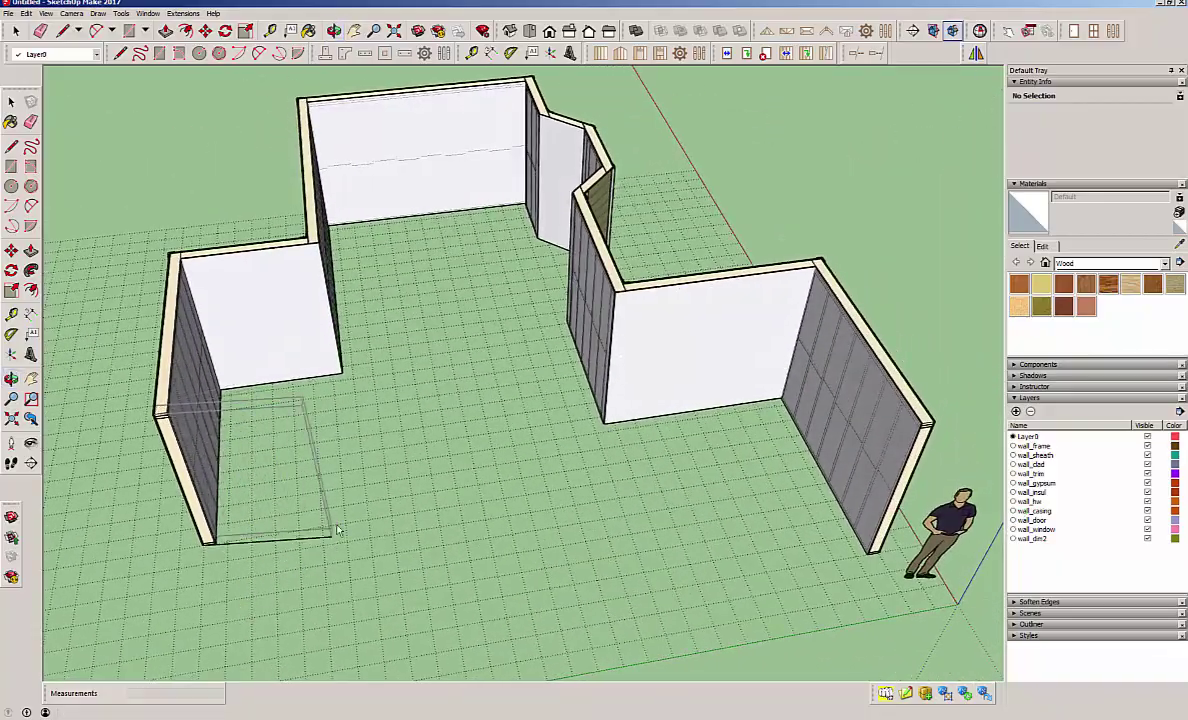
key("Return")
scroll(416, 437, "down", 3)
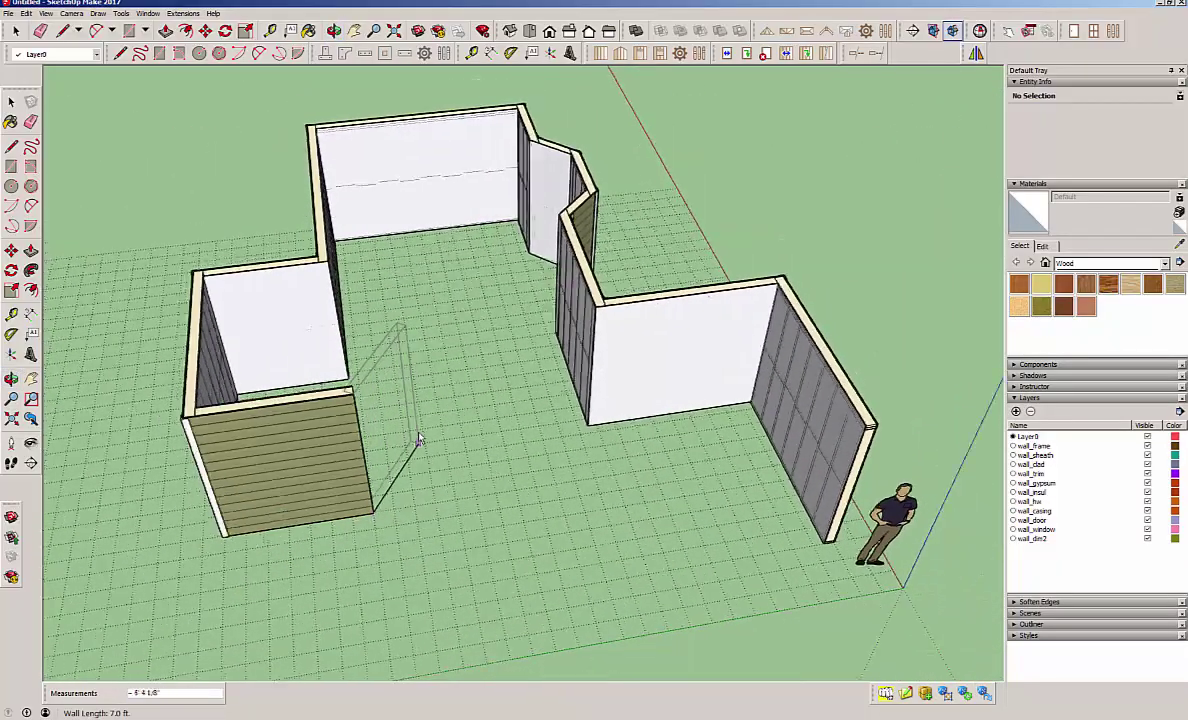
Add a 6 ft segment parallel to the red axis, running toward the green axis
middle_click_drag(416, 437, 451, 525)
scroll(386, 576, "up", 4)
scroll(385, 576, "up", 2)
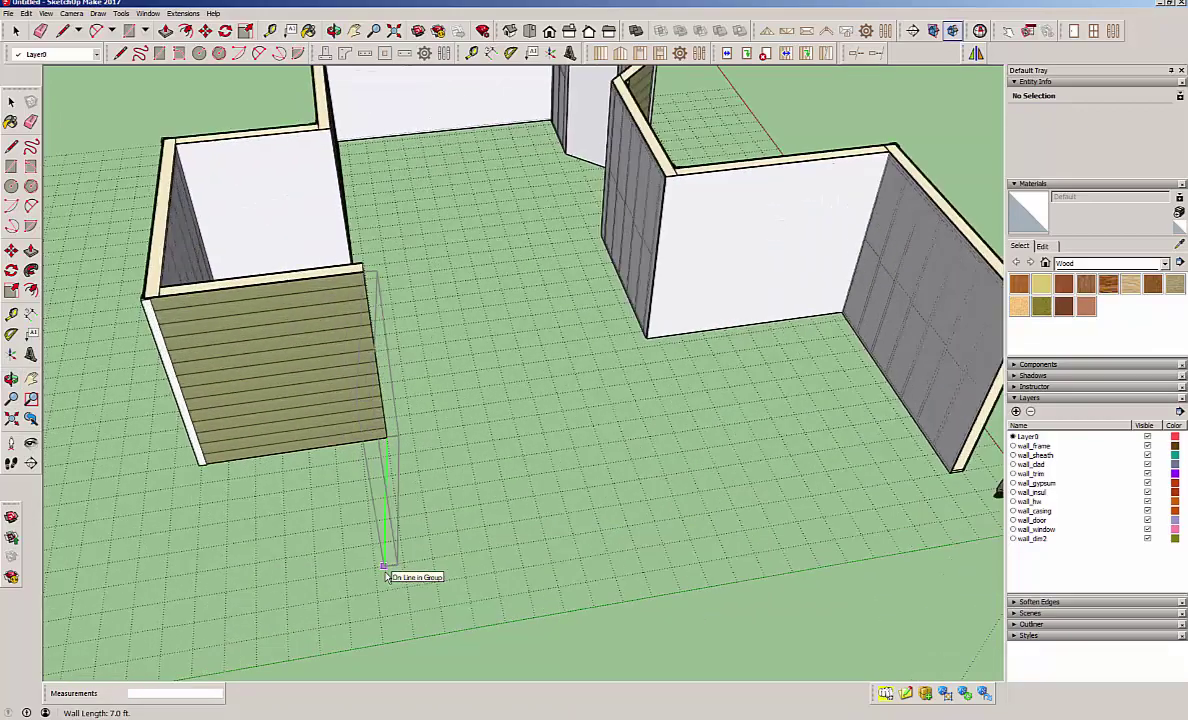
type("6")
key("Return")
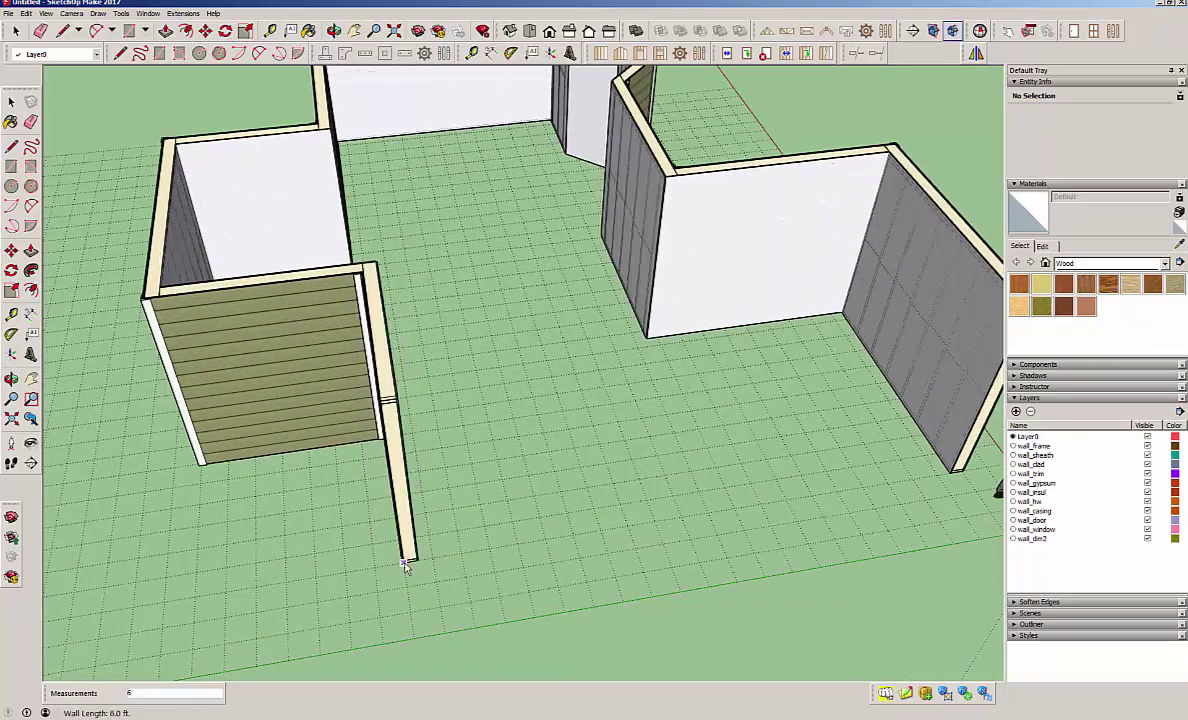
Close the wall loop with a 21 ft segment ending at the outer base corner of the first wall, and finish the polyline
middle_click_drag(411, 553, 720, 590)
scroll(777, 615, "up", 4)
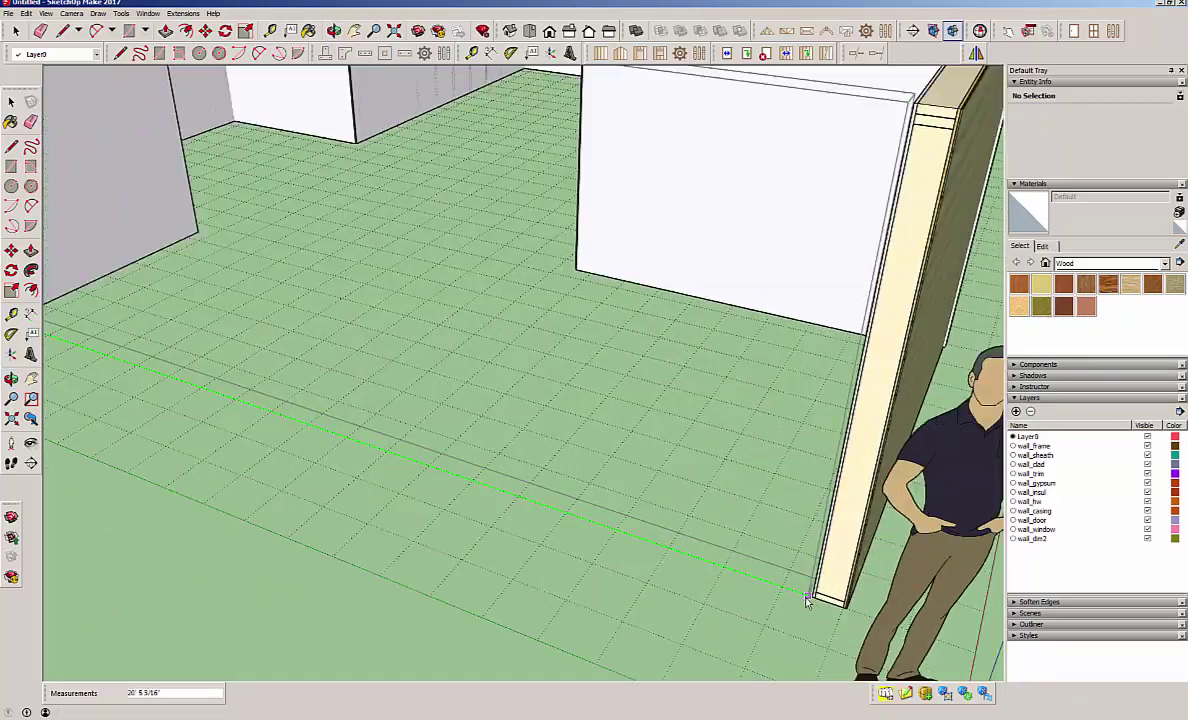
scroll(812, 603, "down", 4)
left_click(192, 386)
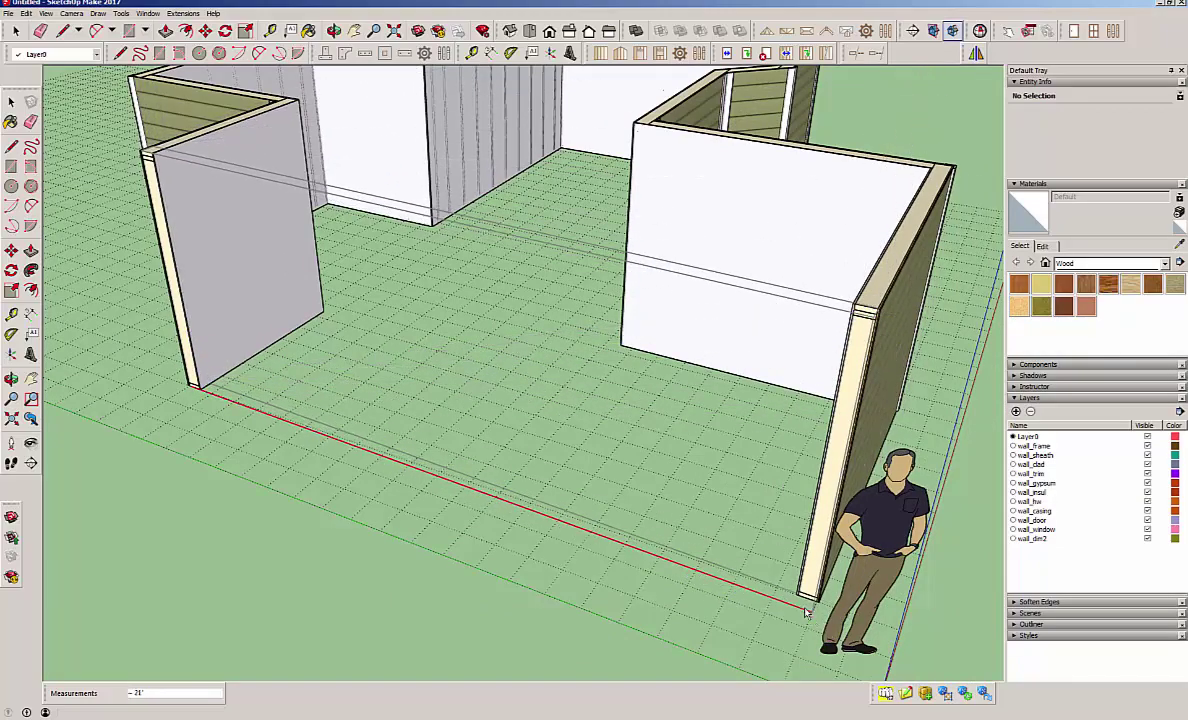
scroll(808, 597, "up", 4)
scroll(808, 597, "up", 2)
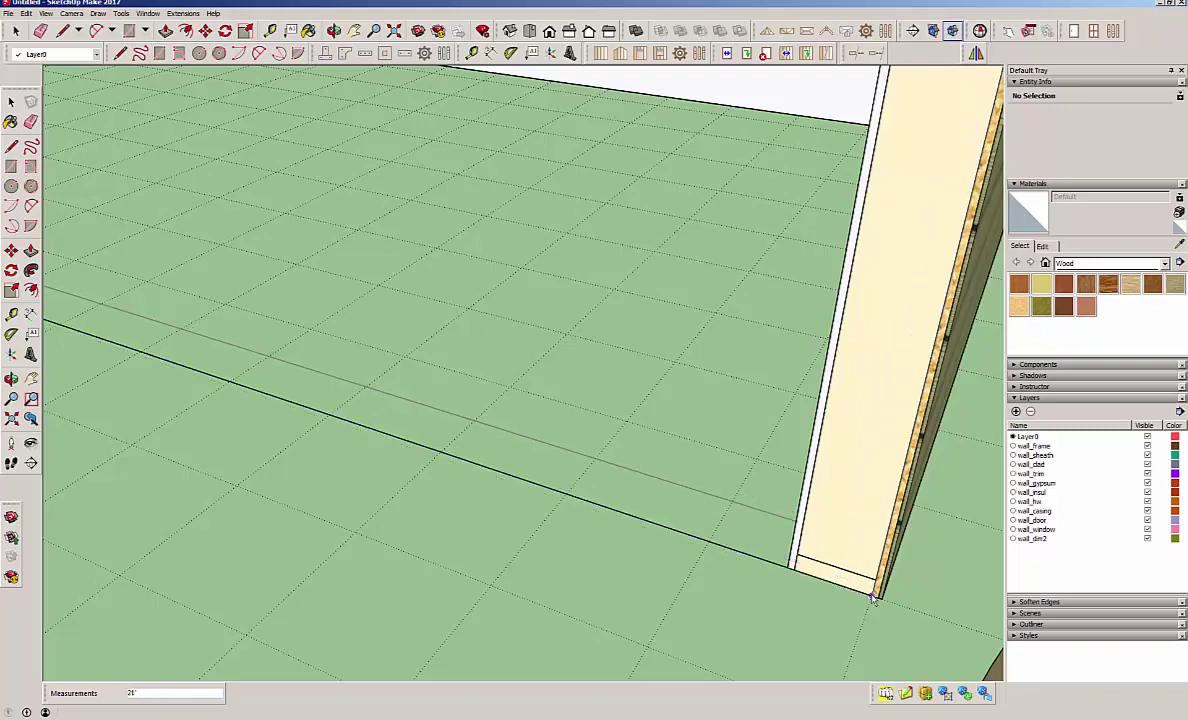
left_click(872, 597)
scroll(750, 604, "down", 3)
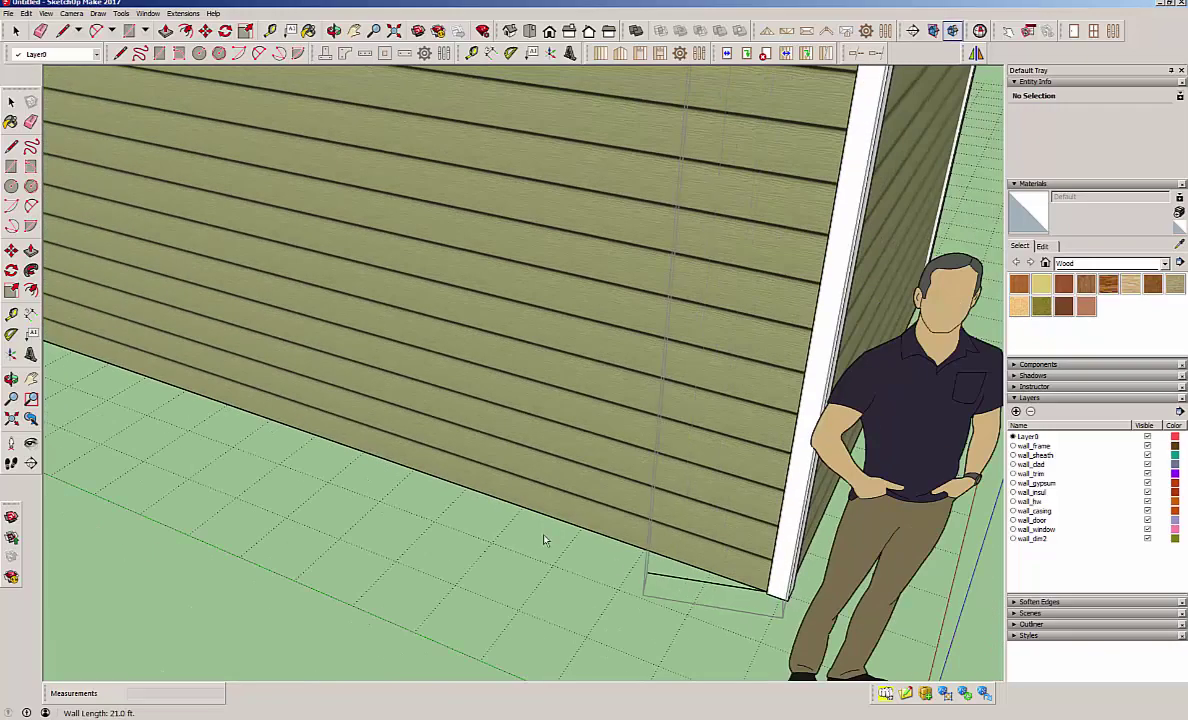
key("space")
Examine the closing corner's top plates and trim, and the overall layout of the enclosed walls
scroll(345, 588, "down", 3)
scroll(499, 491, "down", 6)
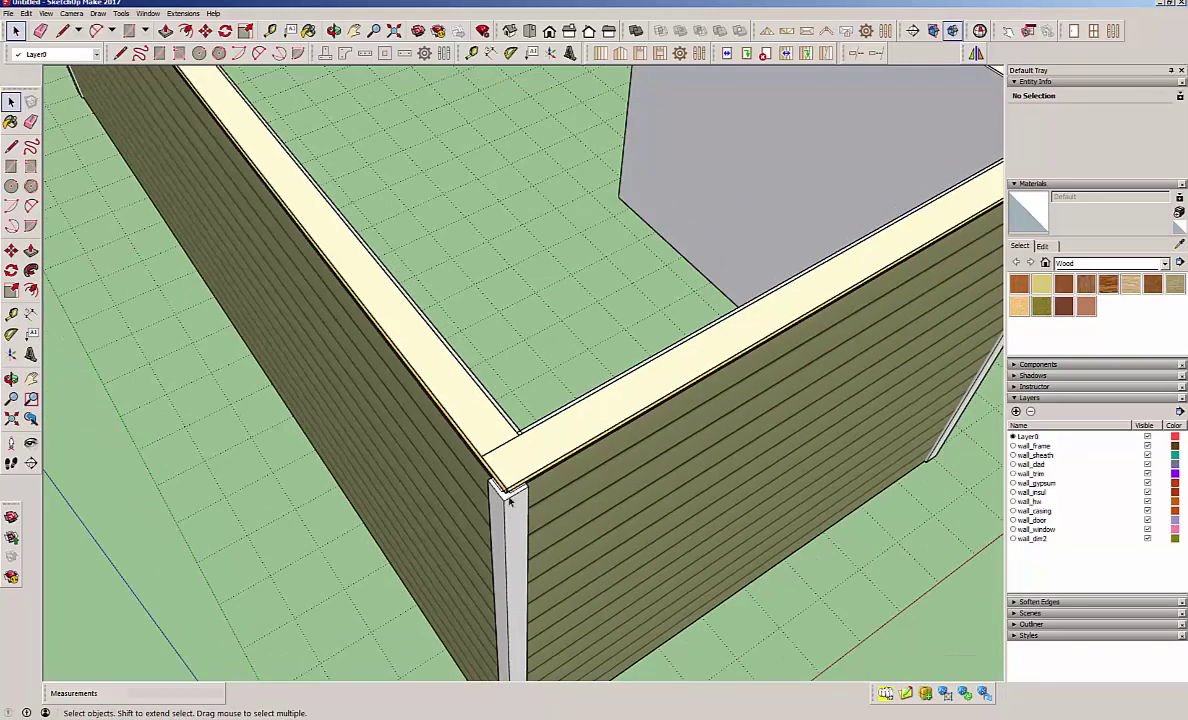
scroll(510, 508, "down", 3)
middle_click_drag(366, 416, 494, 496)
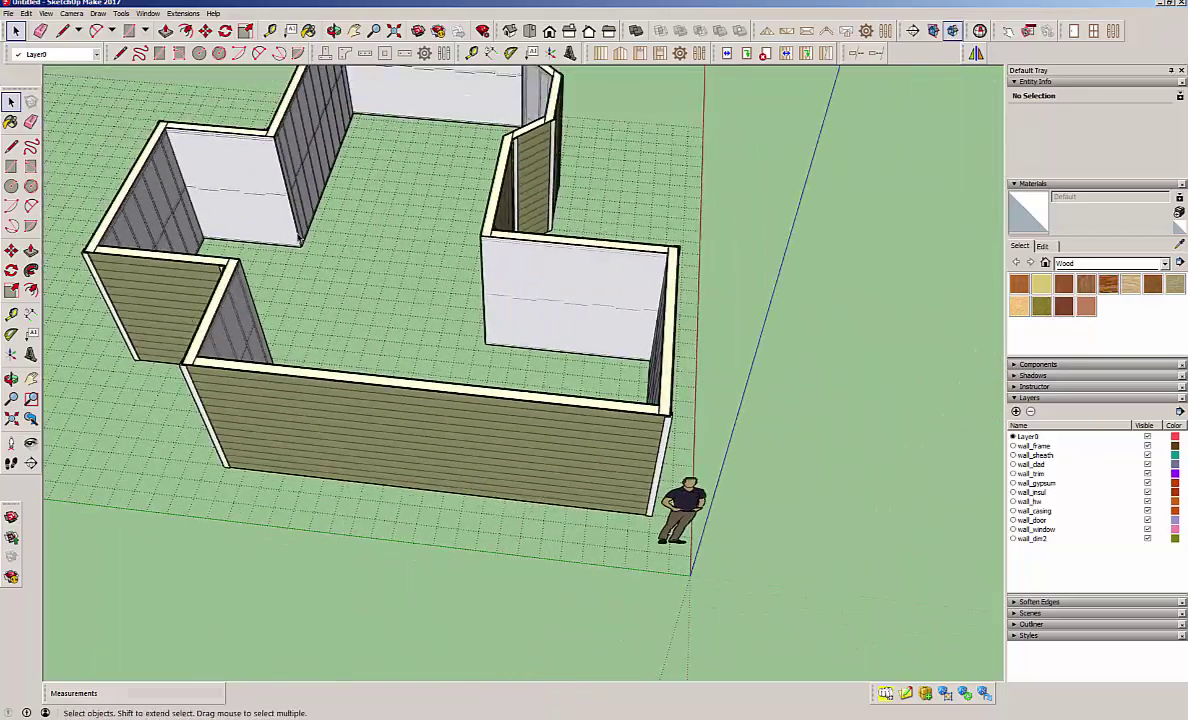
middle_click_drag(279, 221, 392, 276)
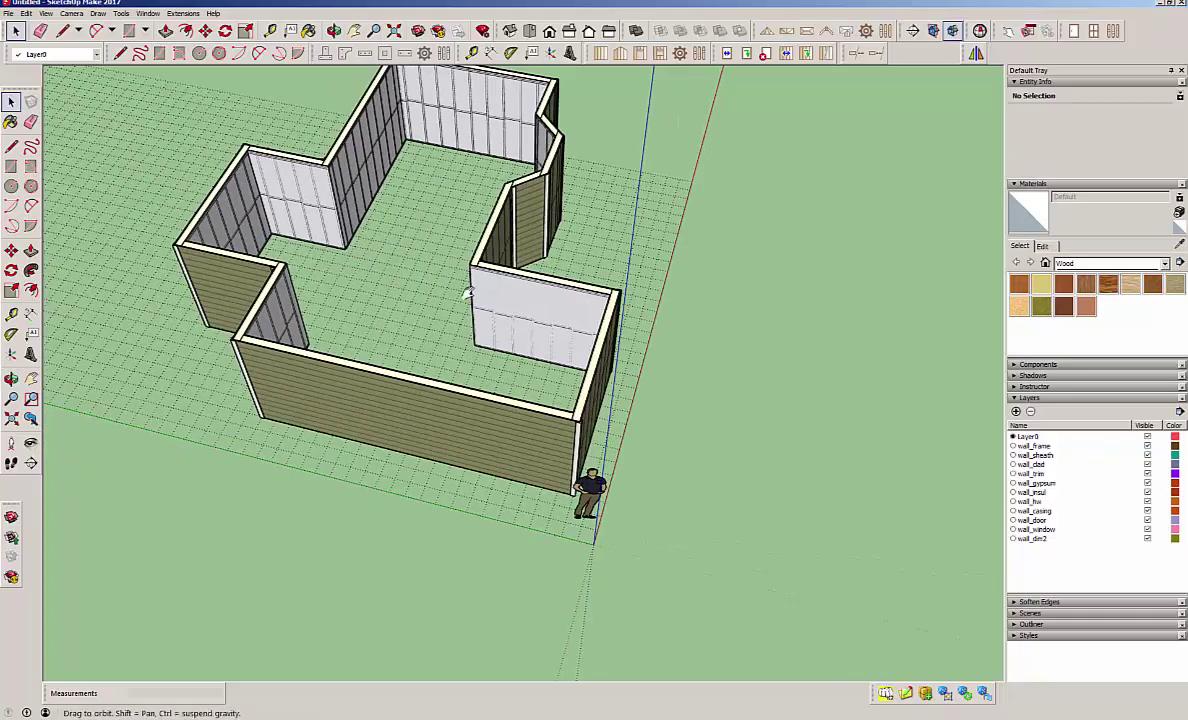
middle_click_drag(467, 291, 477, 430)
key("o")
left_click_drag(477, 430, 640, 360)
key("space")
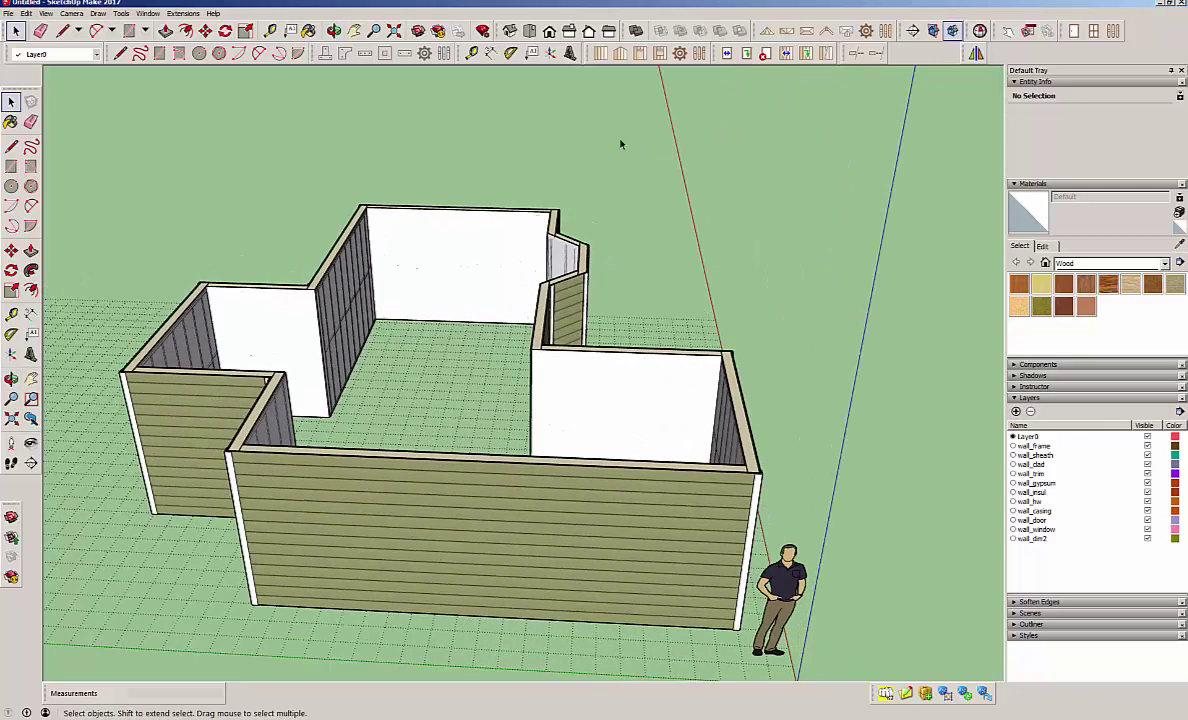
Configure a six-panel door with exterior trim on sheathing and interior casing on gypsum, both in Style A
left_click(639, 53)
left_click(553, 463)
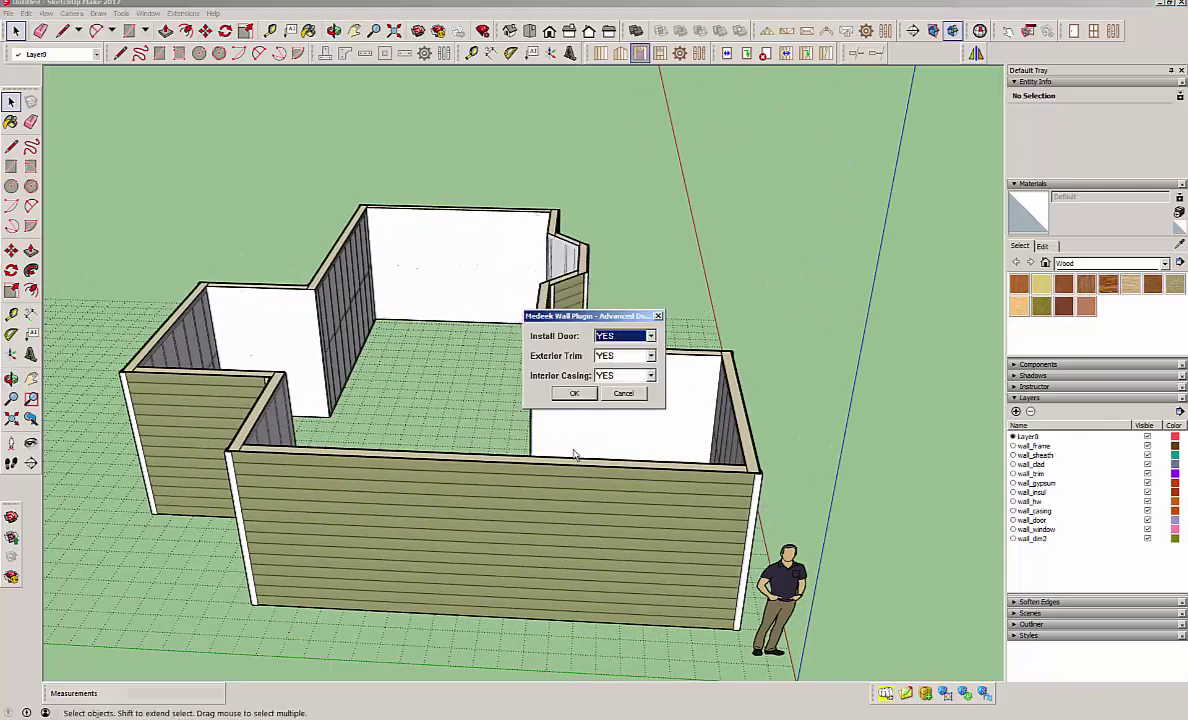
left_click(563, 394)
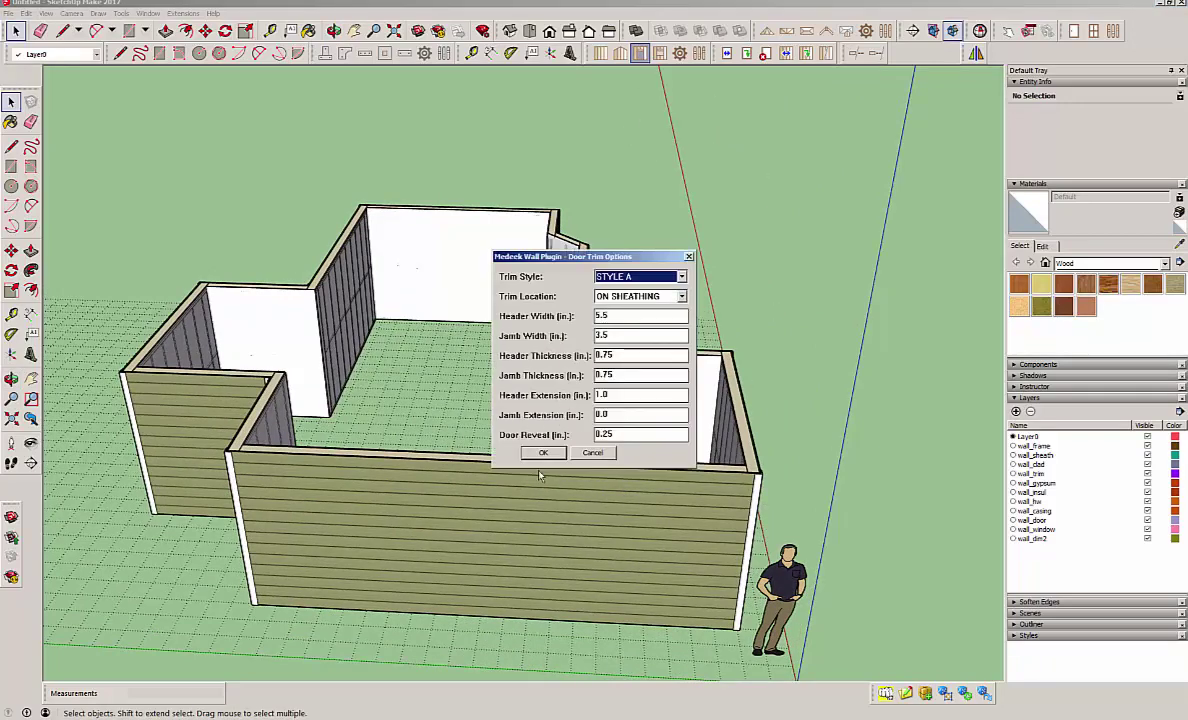
left_click(542, 453)
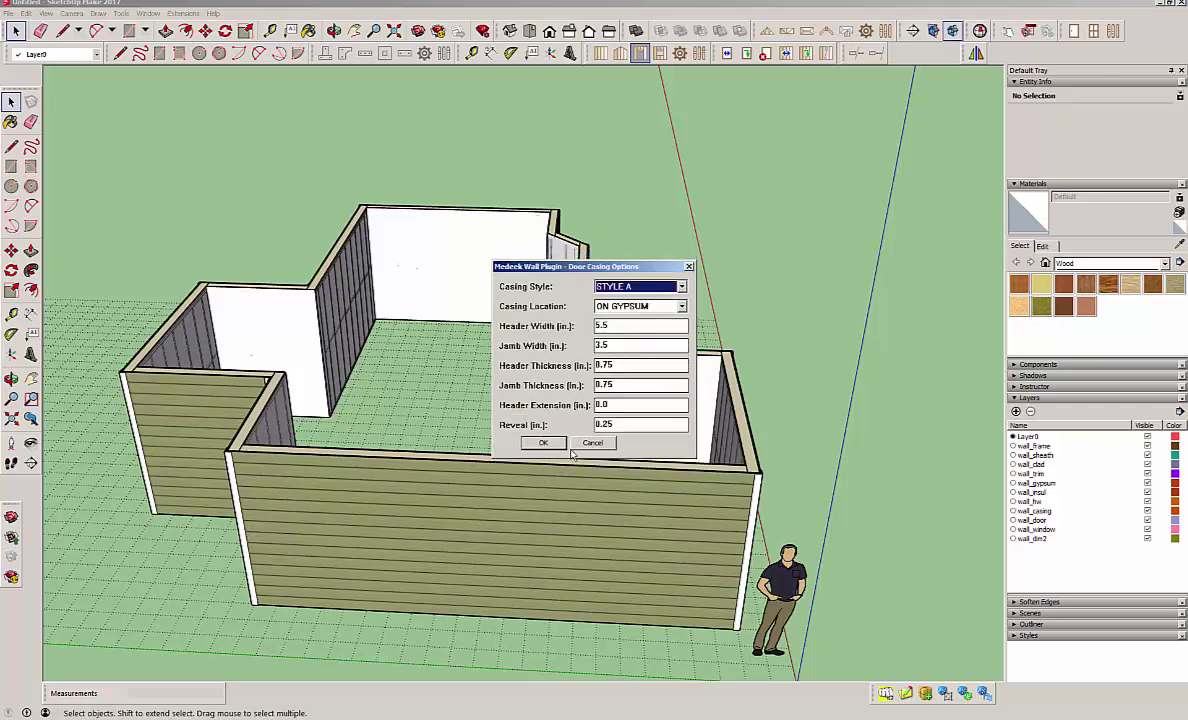
left_click(543, 444)
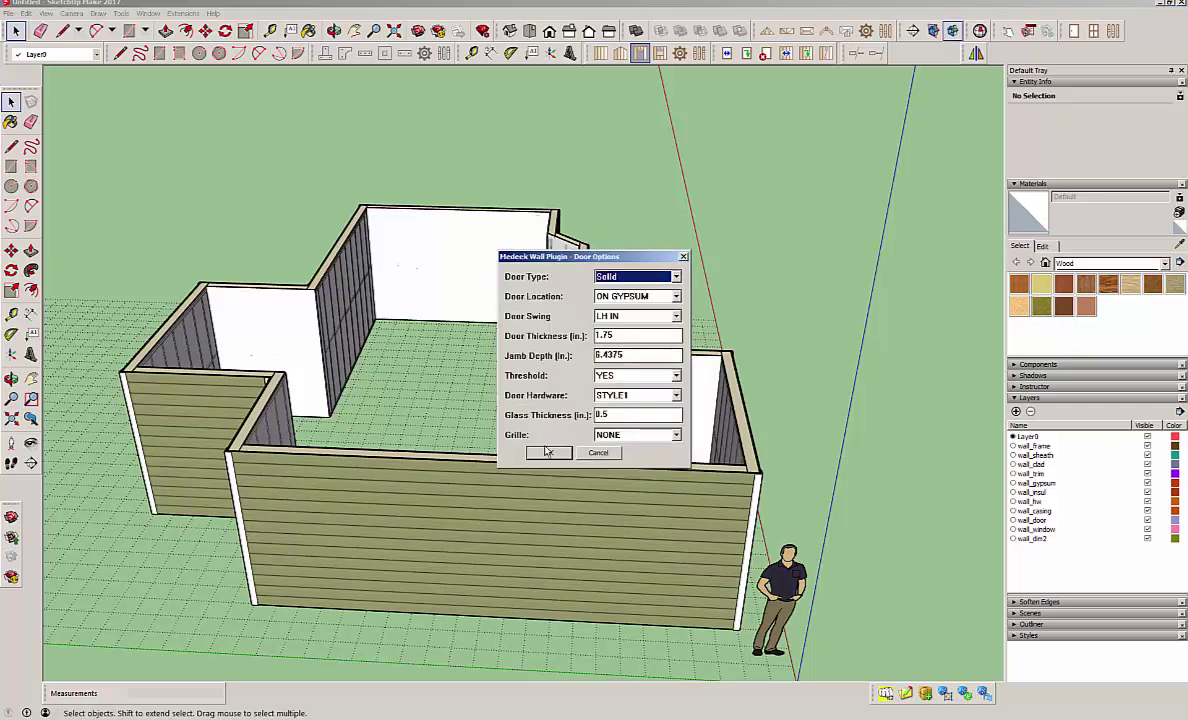
left_click(634, 277)
left_click(618, 298)
left_click(549, 453)
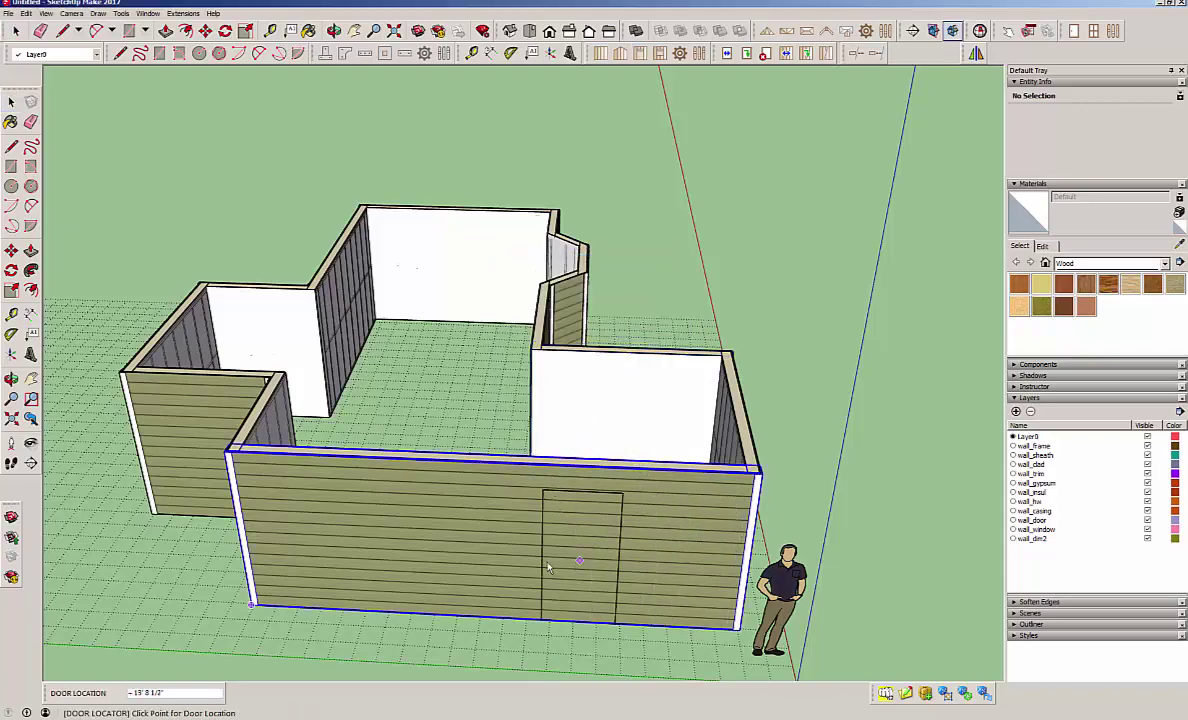
Place the door in the 21 ft closing wall, toward the end farther from the scale figure
scroll(443, 572, "down", 2)
middle_click_drag(445, 570, 522, 563)
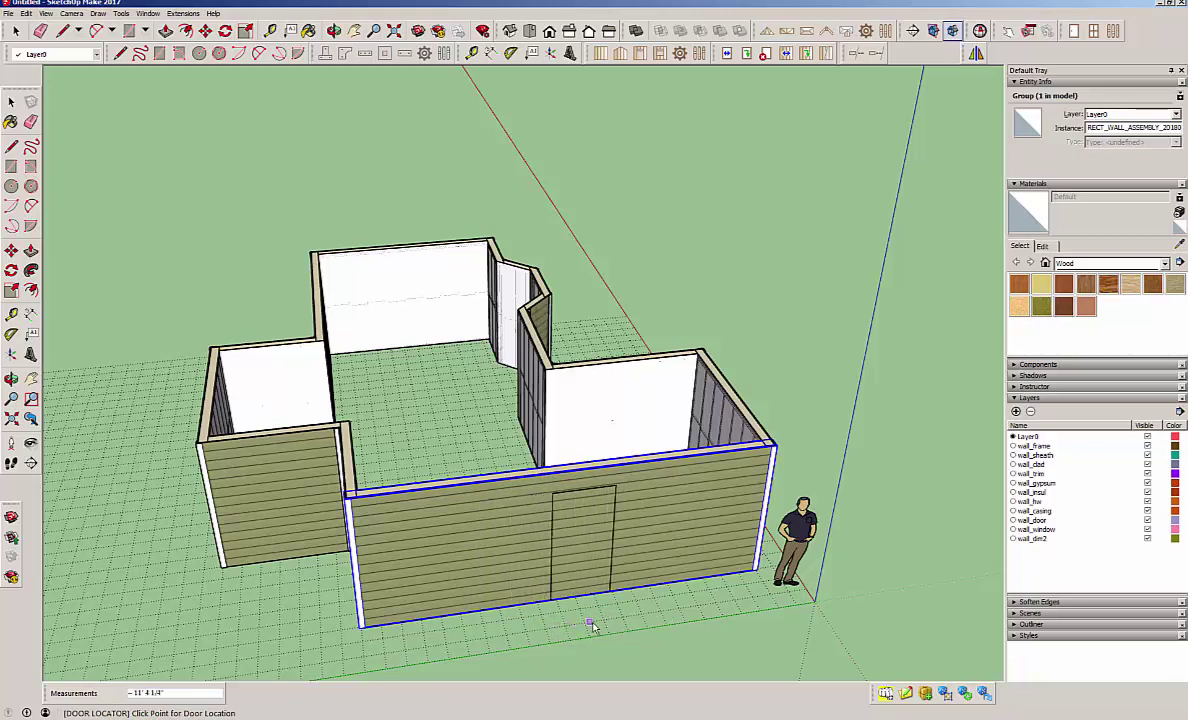
left_click(466, 643)
Place a second door 3 ft along the 7 ft wall segment between the inside corner and the angled bay
middle_click_drag(620, 491, 470, 425)
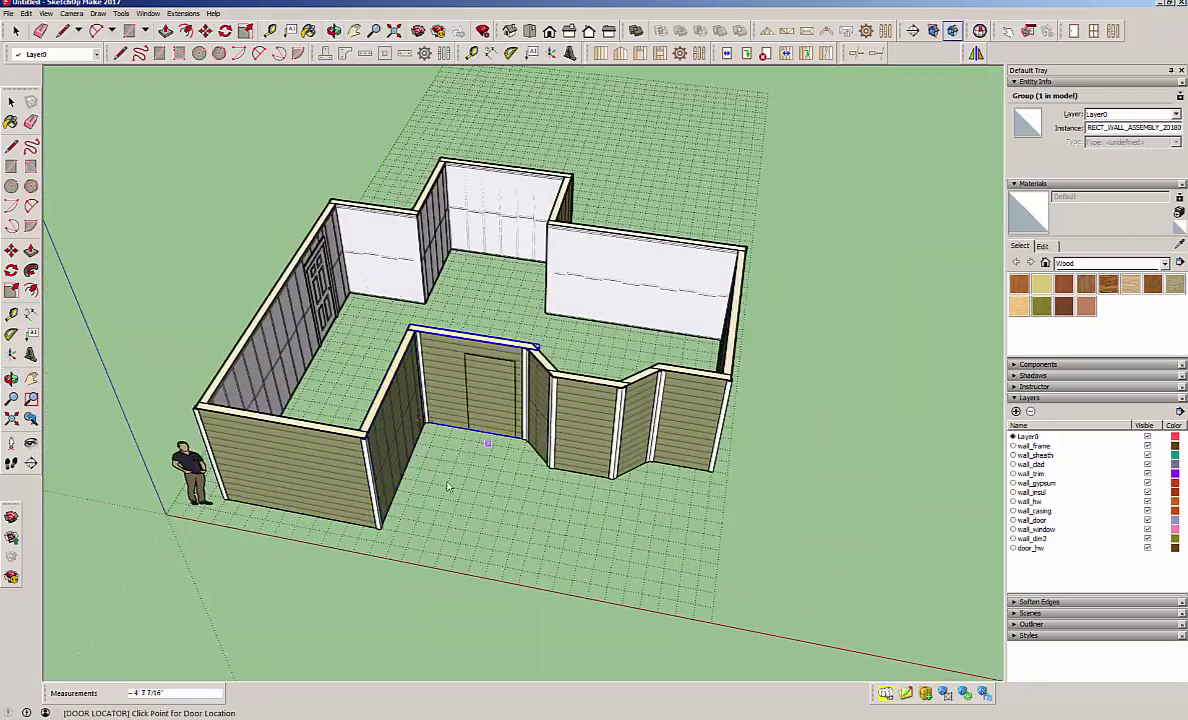
scroll(464, 438, "up", 5)
type("3")
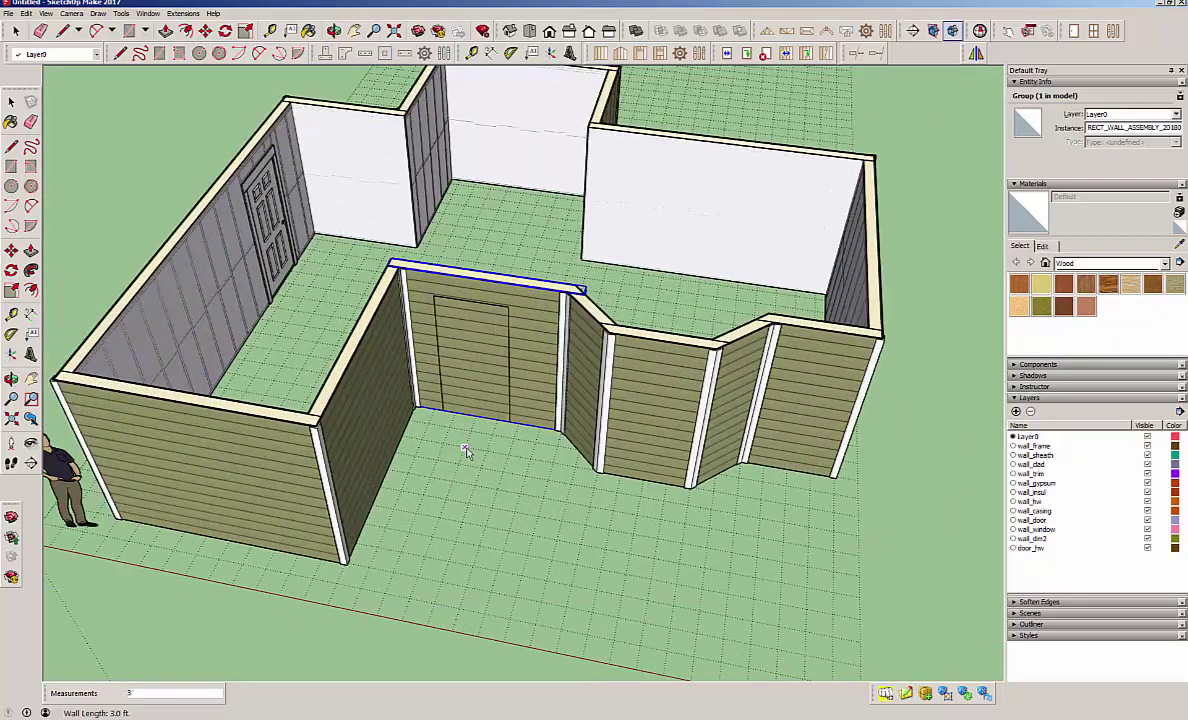
key("Return")
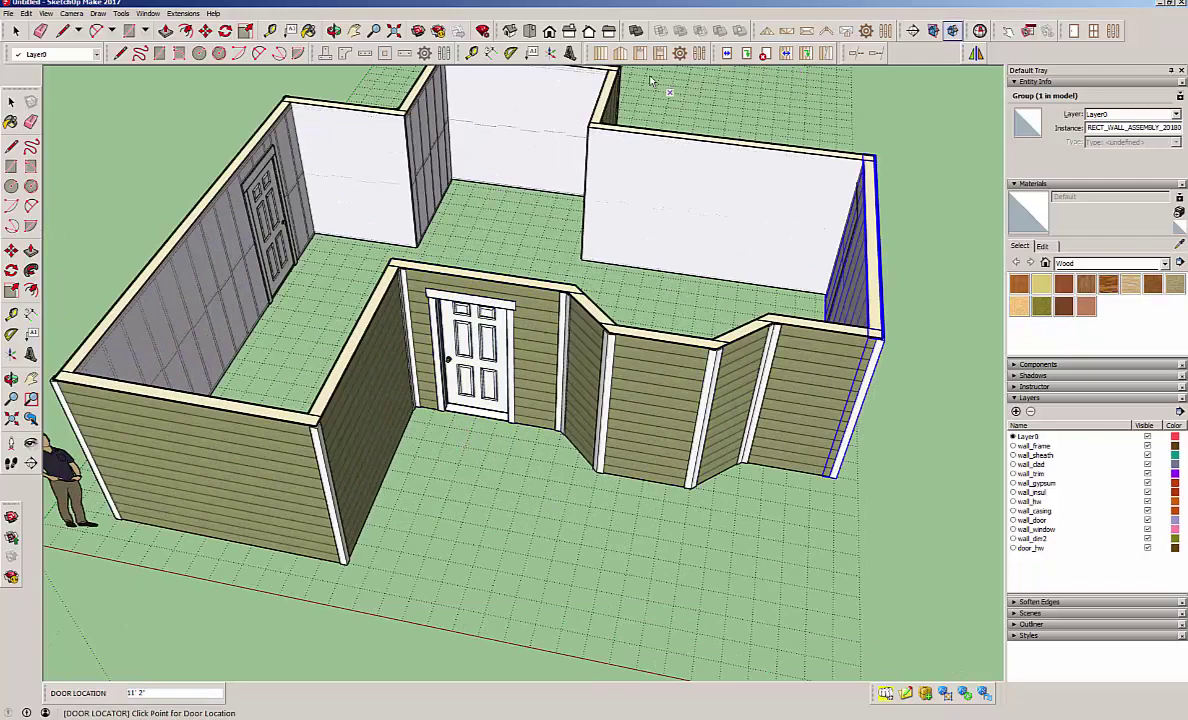
Define a rectangular window 4 ft wide and 3 ft high with advanced window options enabled
left_click(659, 53)
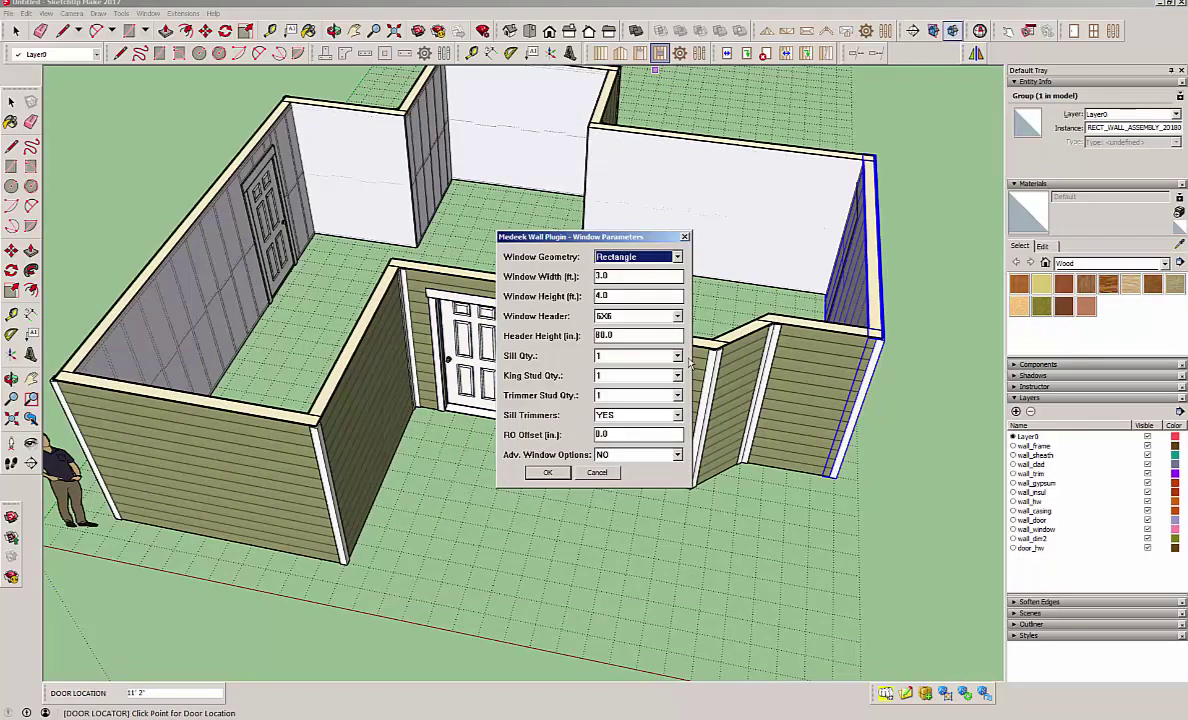
double_click(614, 275)
type("4")
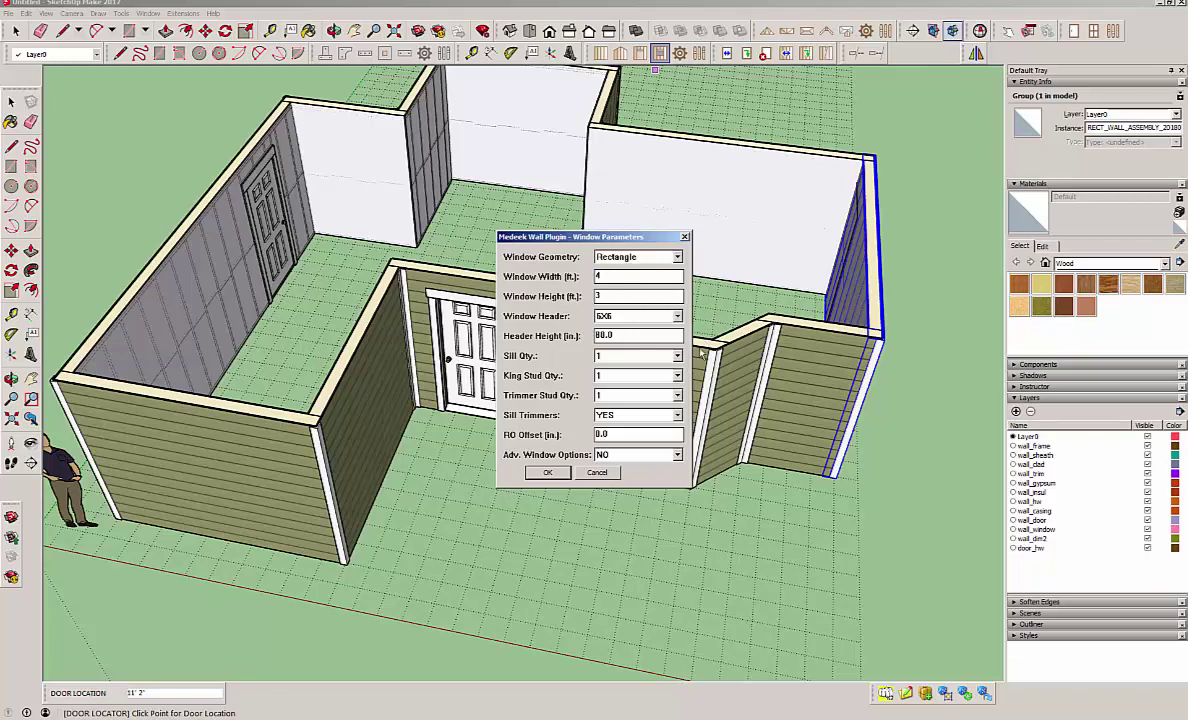
left_click(630, 456)
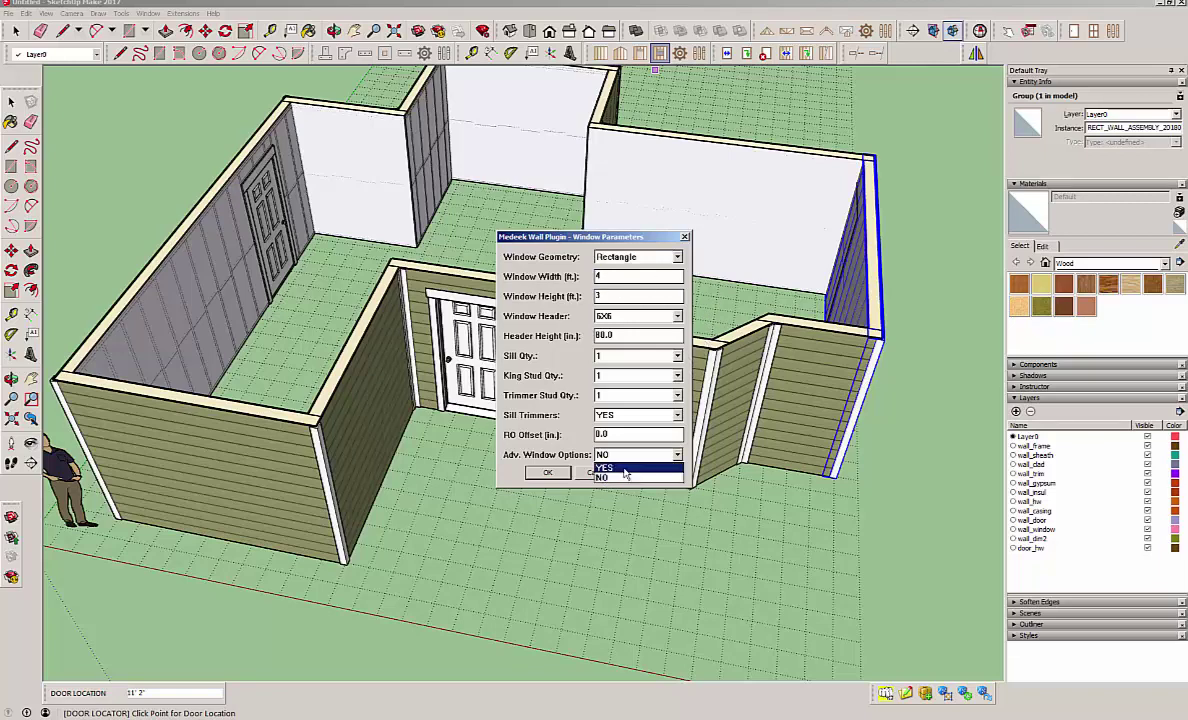
left_click(655, 473)
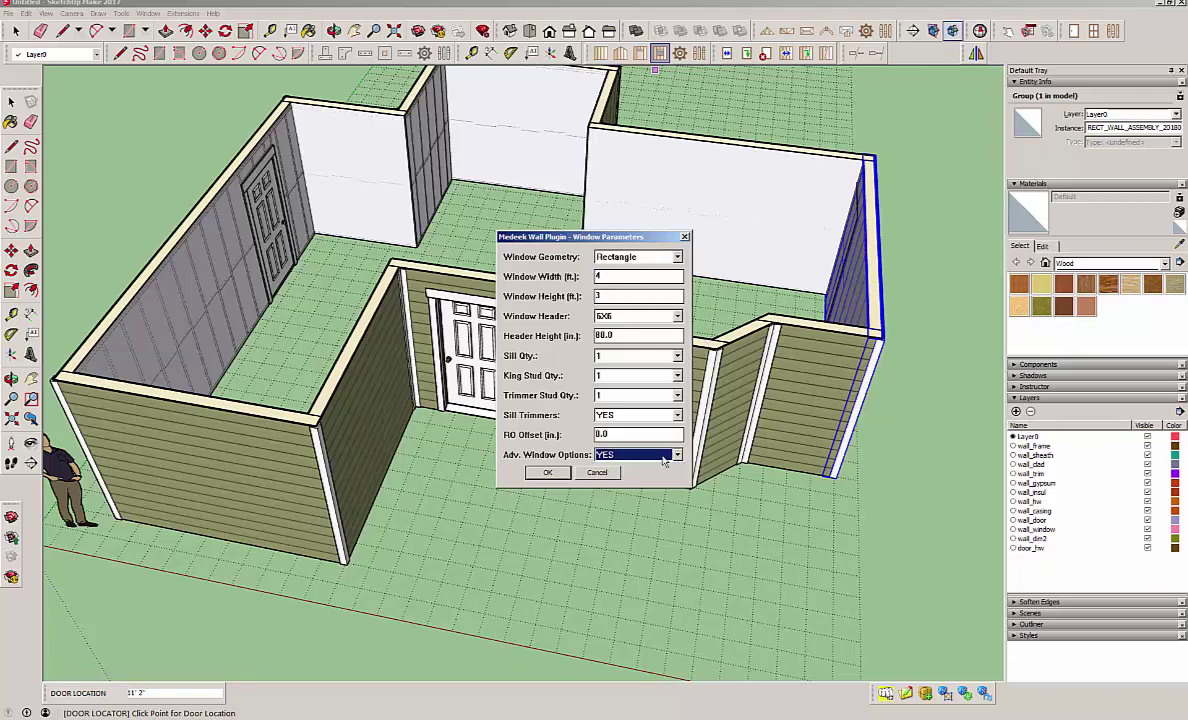
left_click(549, 473)
Configure a picture window with a standard grille, exterior trim on sheathing and interior casing on gypsum, both in Style A
left_click(585, 393)
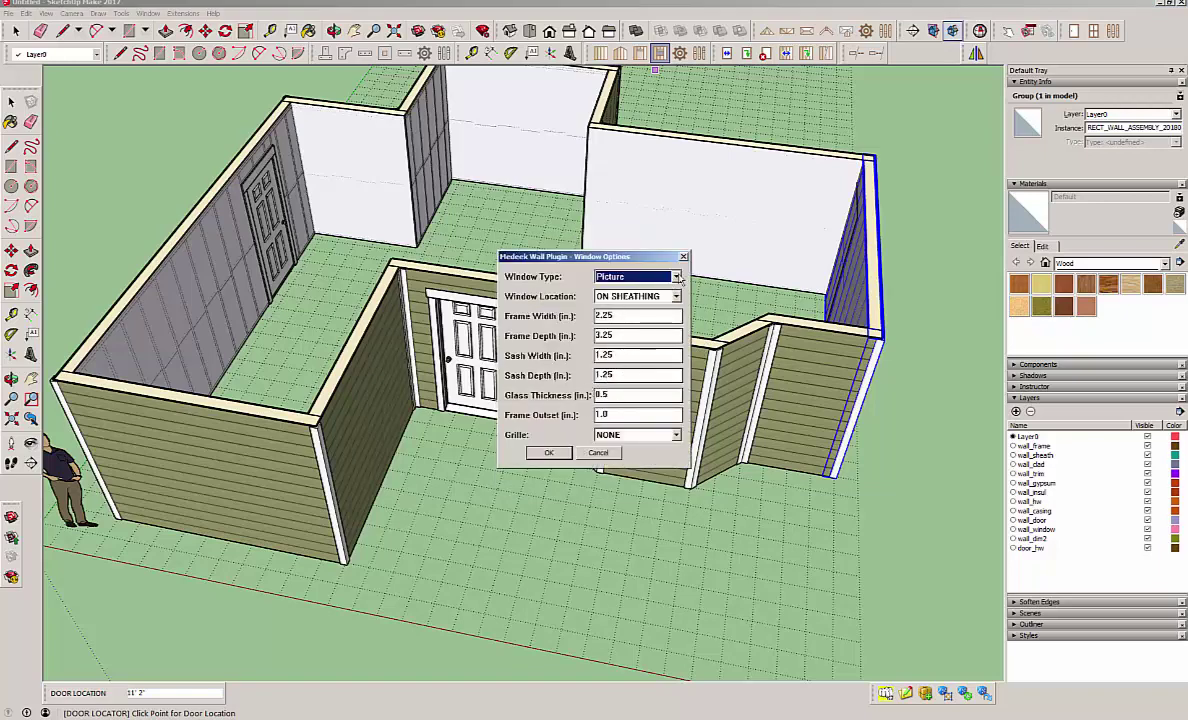
left_click(636, 438)
left_click(615, 455)
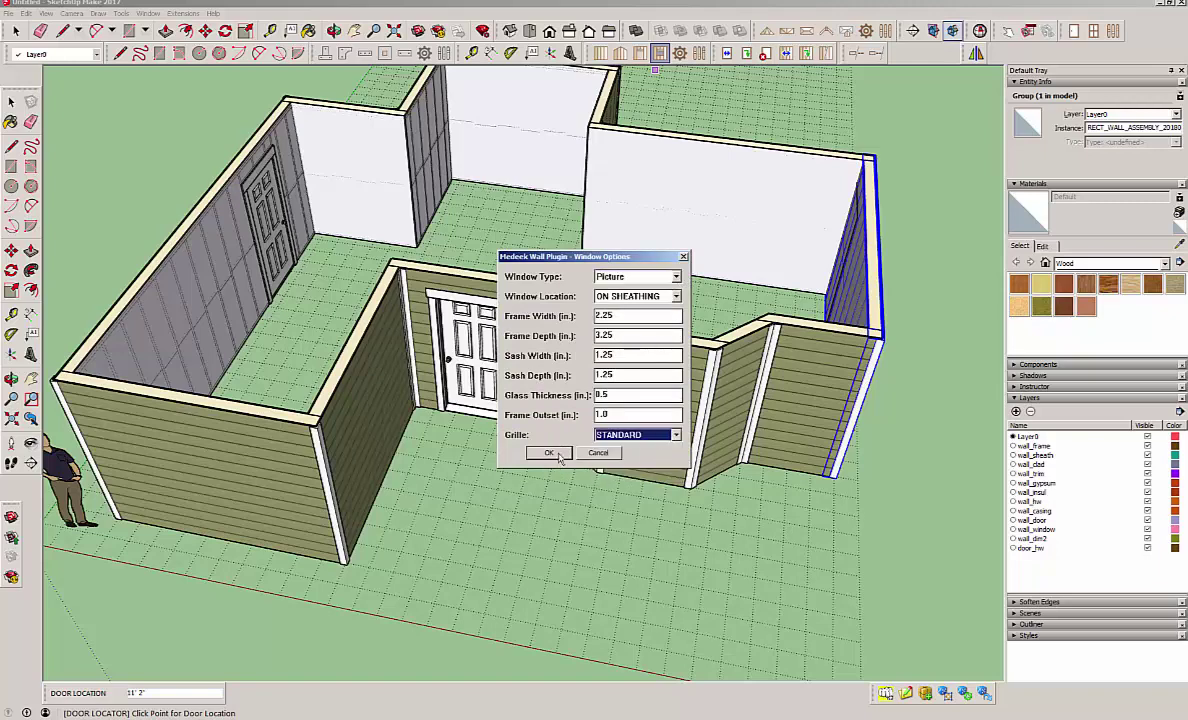
left_click(549, 453)
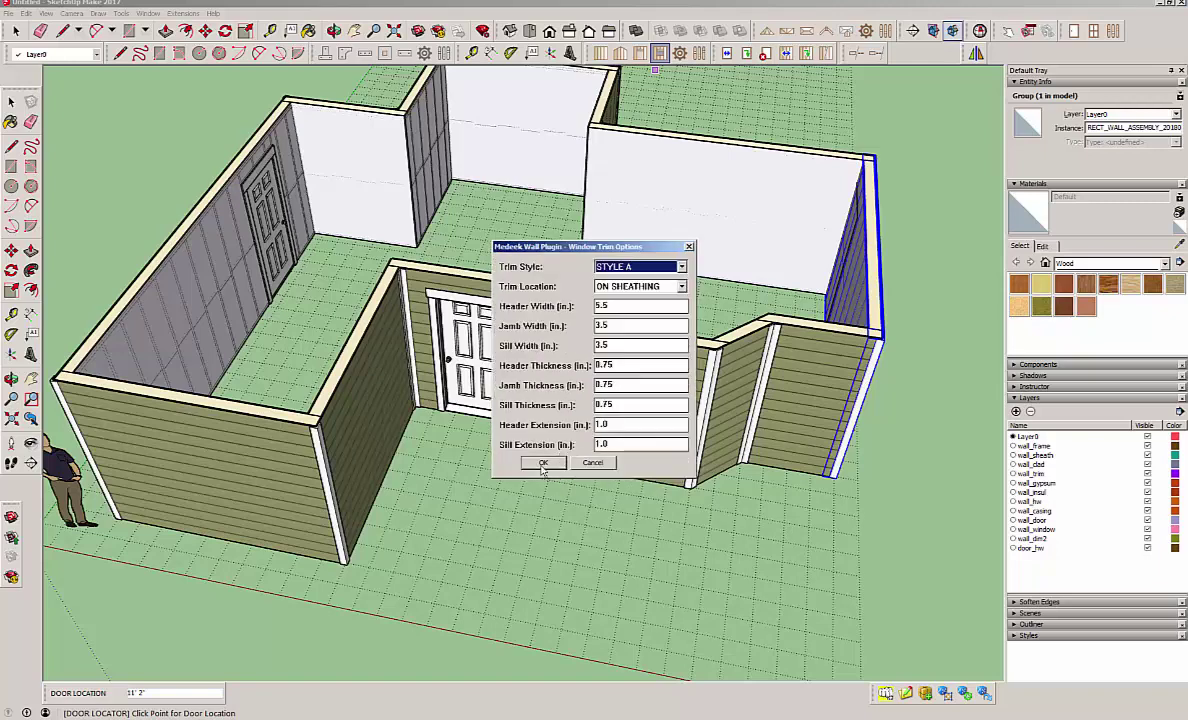
left_click(542, 463)
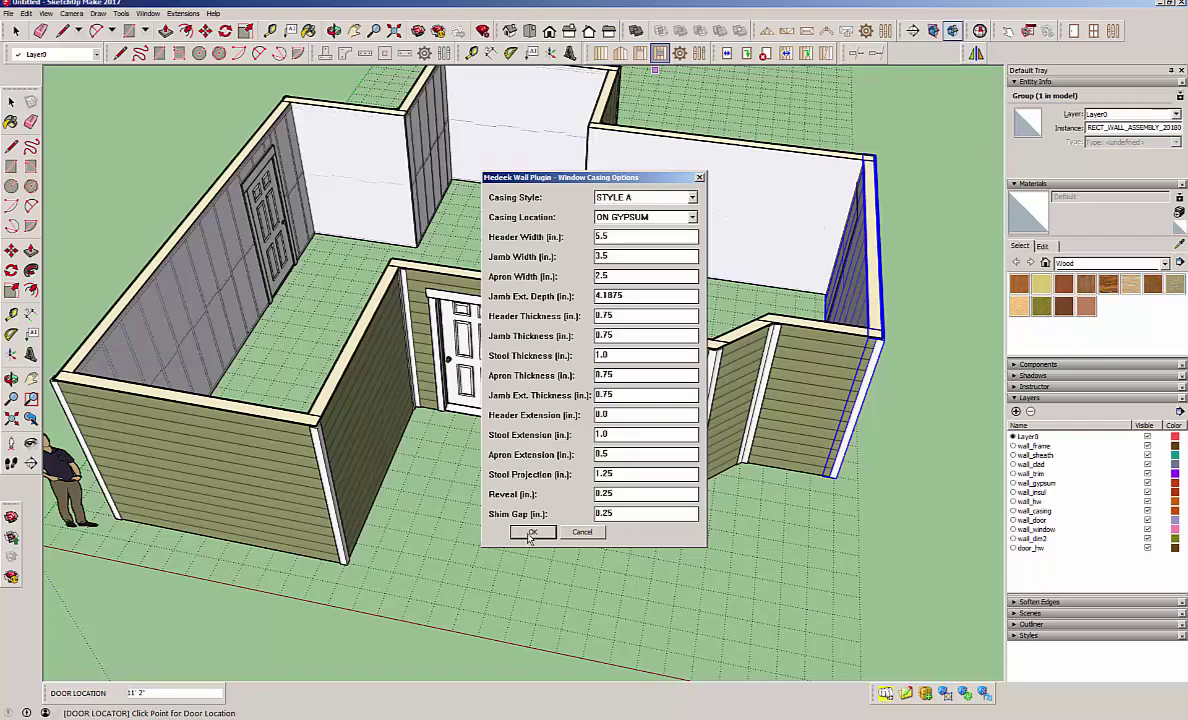
left_click(530, 533)
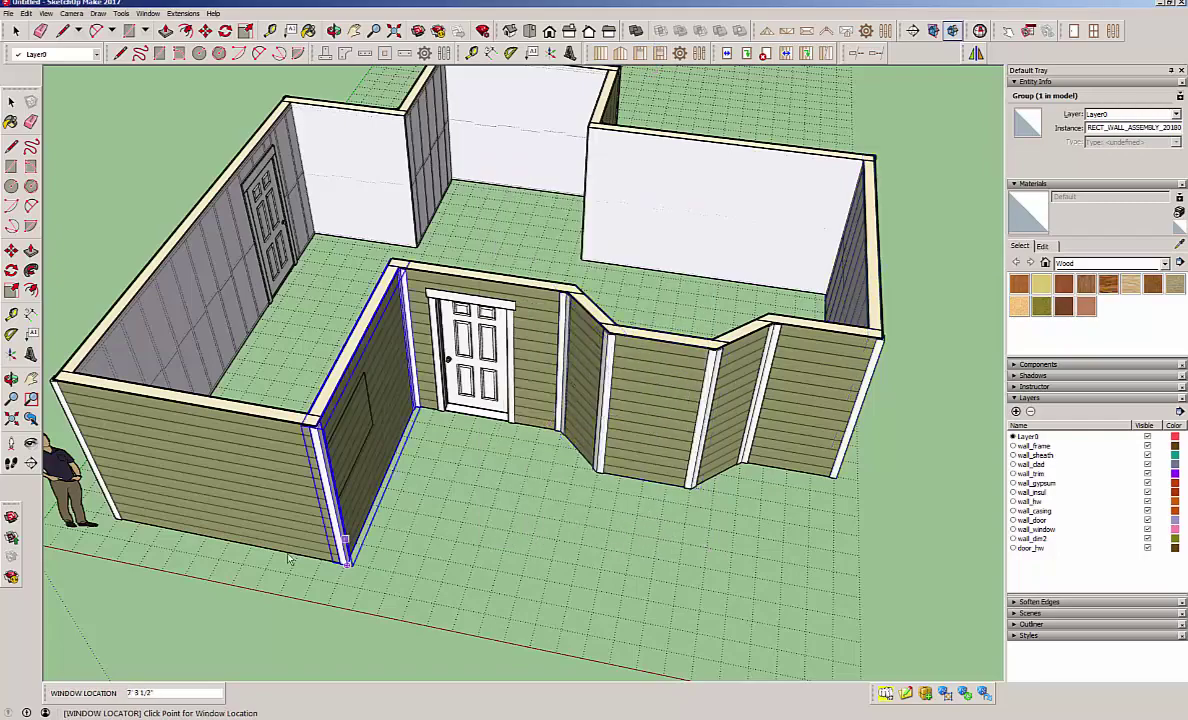
Place windows in the end wall beside the scale figure and in the 21 ft wall, near its scale-figure end
middle_click_drag(340, 480, 431, 567)
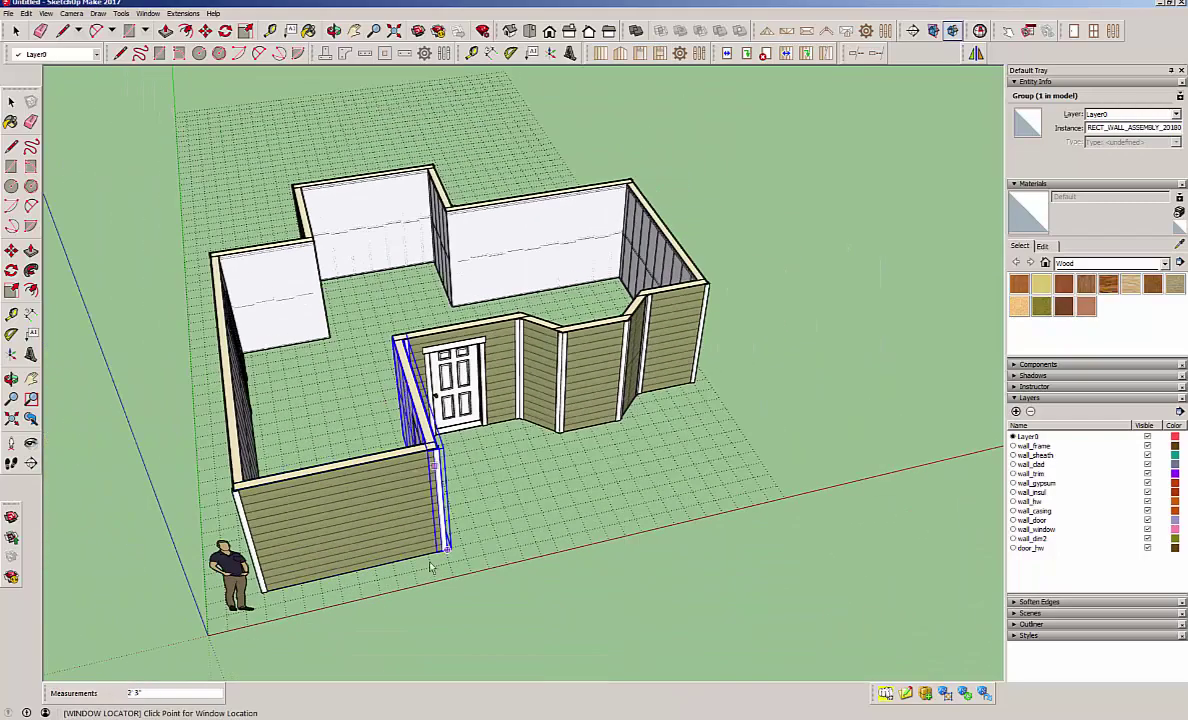
left_click(360, 585)
middle_click_drag(470, 500, 549, 620)
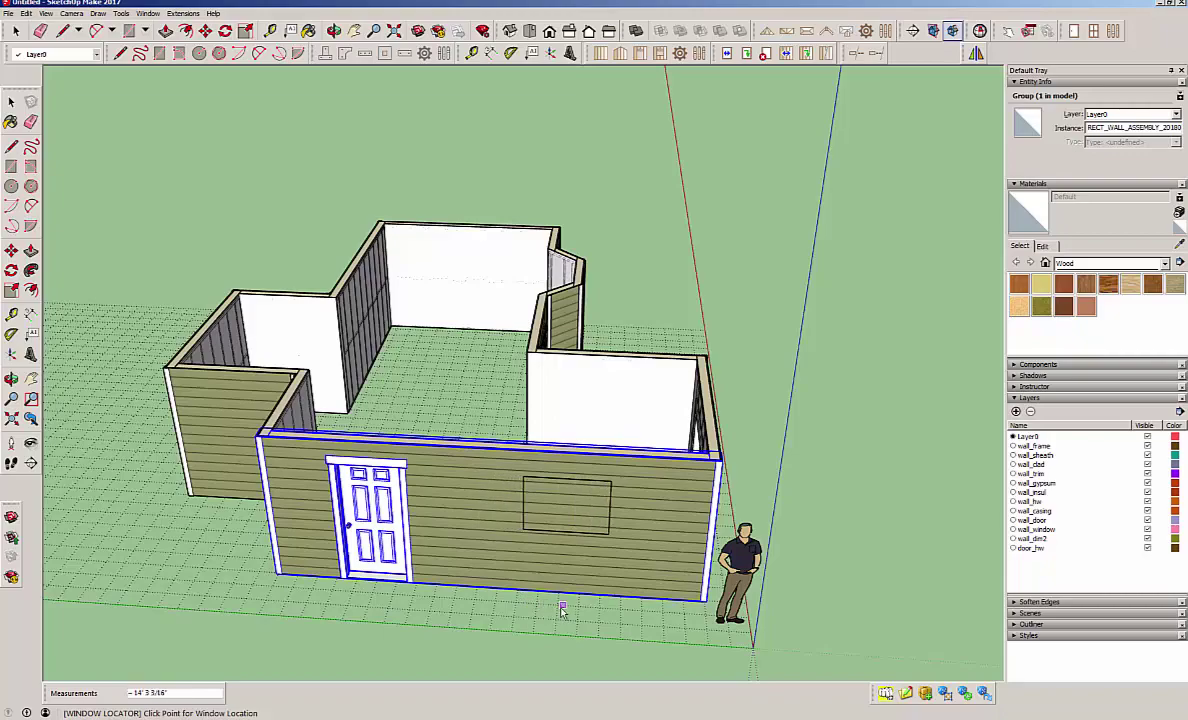
left_click(558, 610)
Place windows in the front of the projecting section and in the longer wall next to its inside corner, and finish window placement
middle_click_drag(558, 610, 472, 562)
left_click(418, 658)
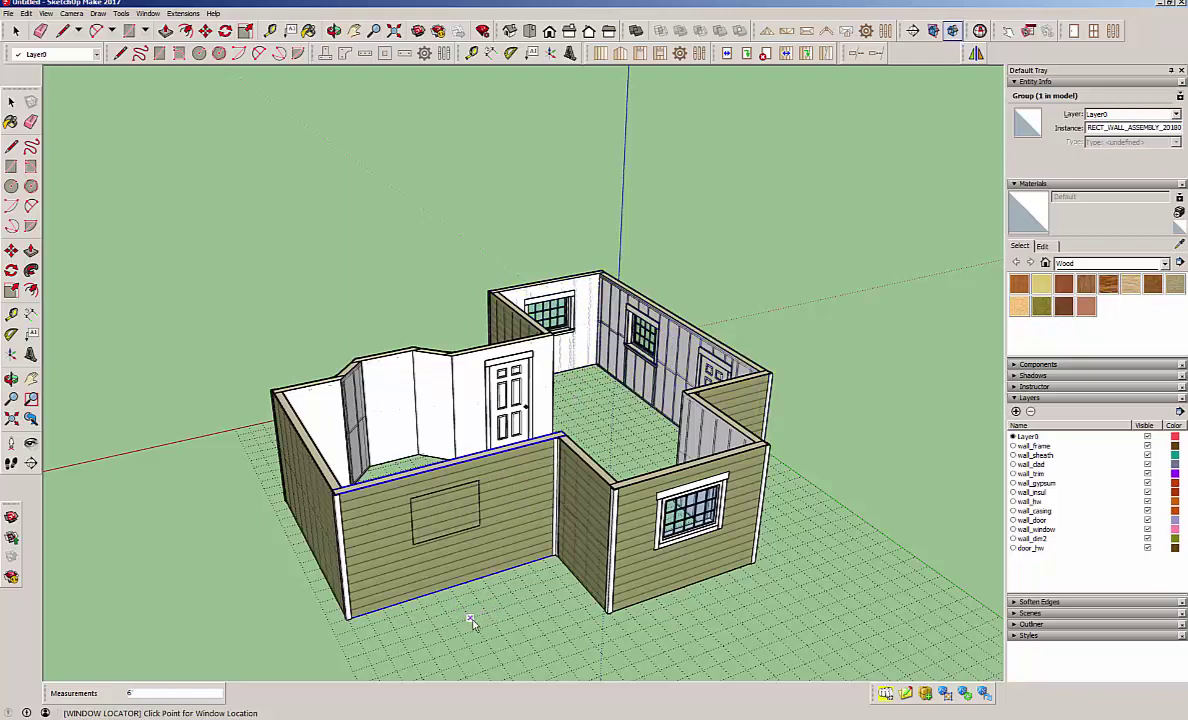
mouse_move(472, 626)
middle_mouse_down()
mouse_move(440, 588)
mouse_move(1028, 548)
mouse_move(330, 590)
middle_mouse_up()
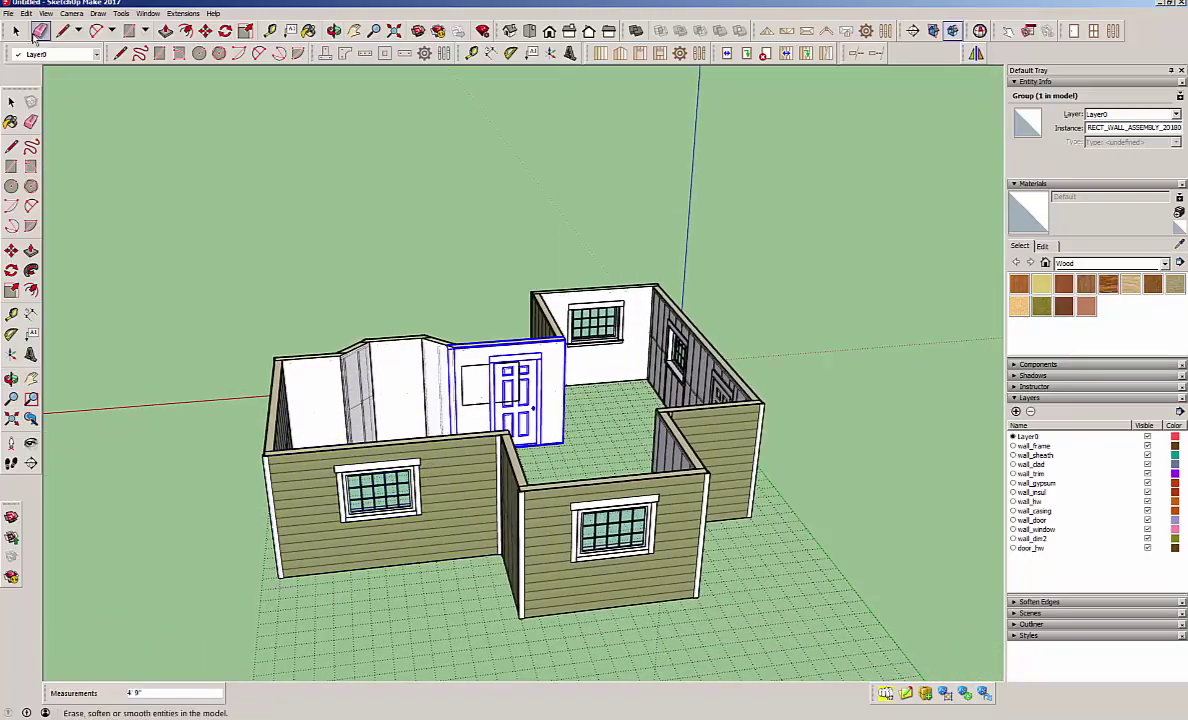
key("space")
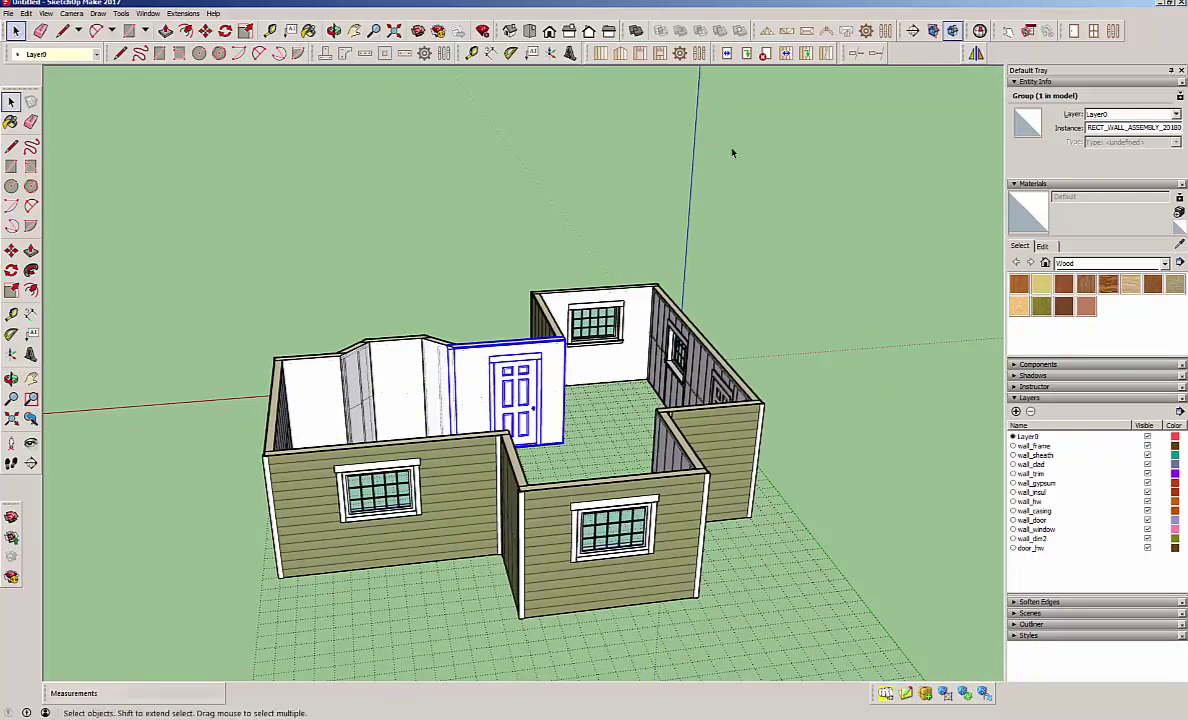
Move the window in the longer clad wall 2 ft toward the outside corner
left_click(727, 53)
scroll(410, 530, "up", 2)
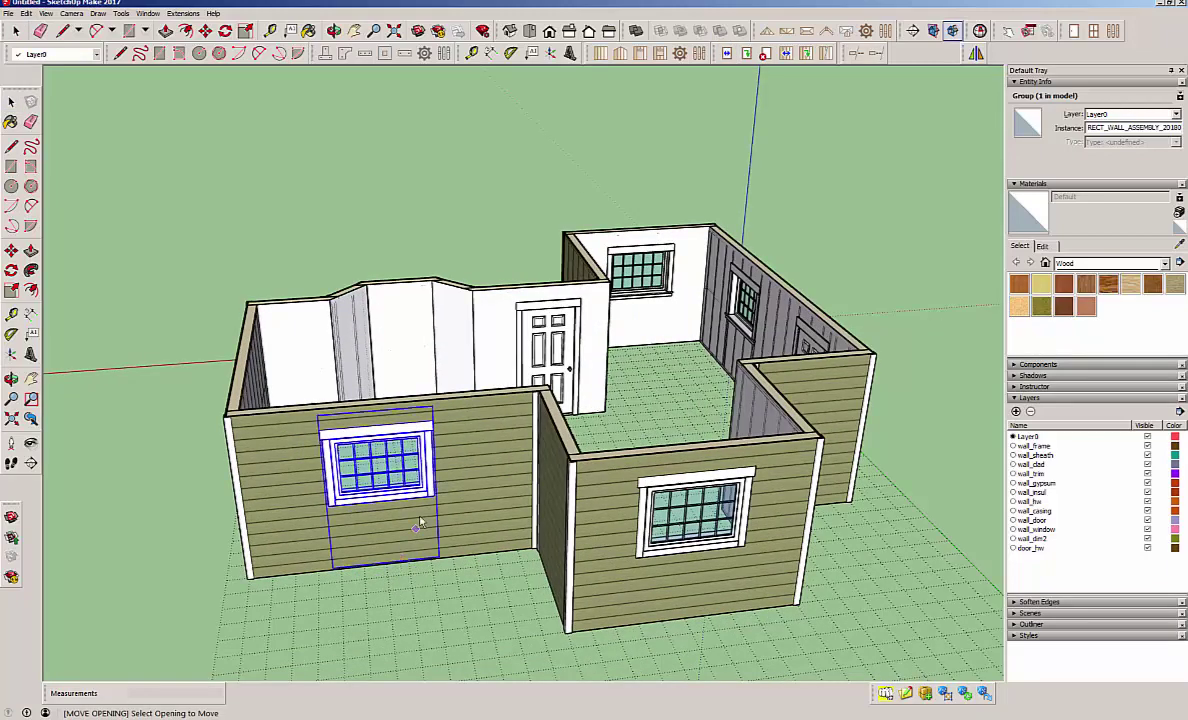
left_click(397, 470)
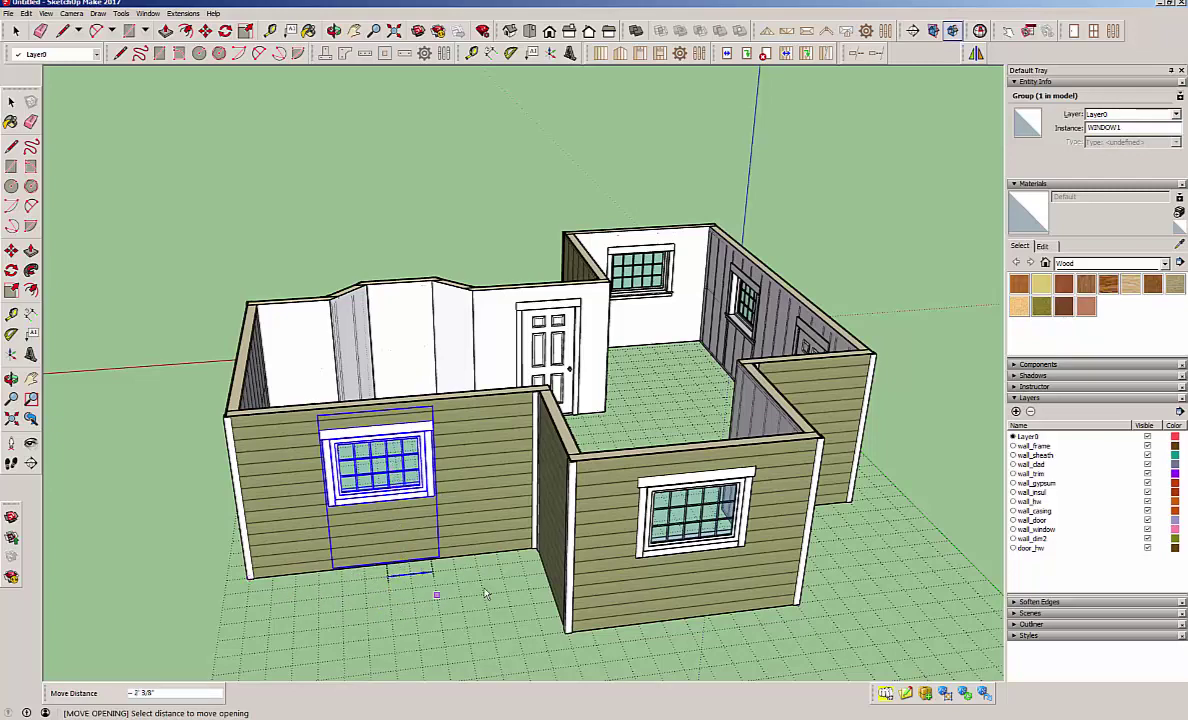
middle_click_drag(328, 607, 423, 563)
scroll(423, 563, "up", 4)
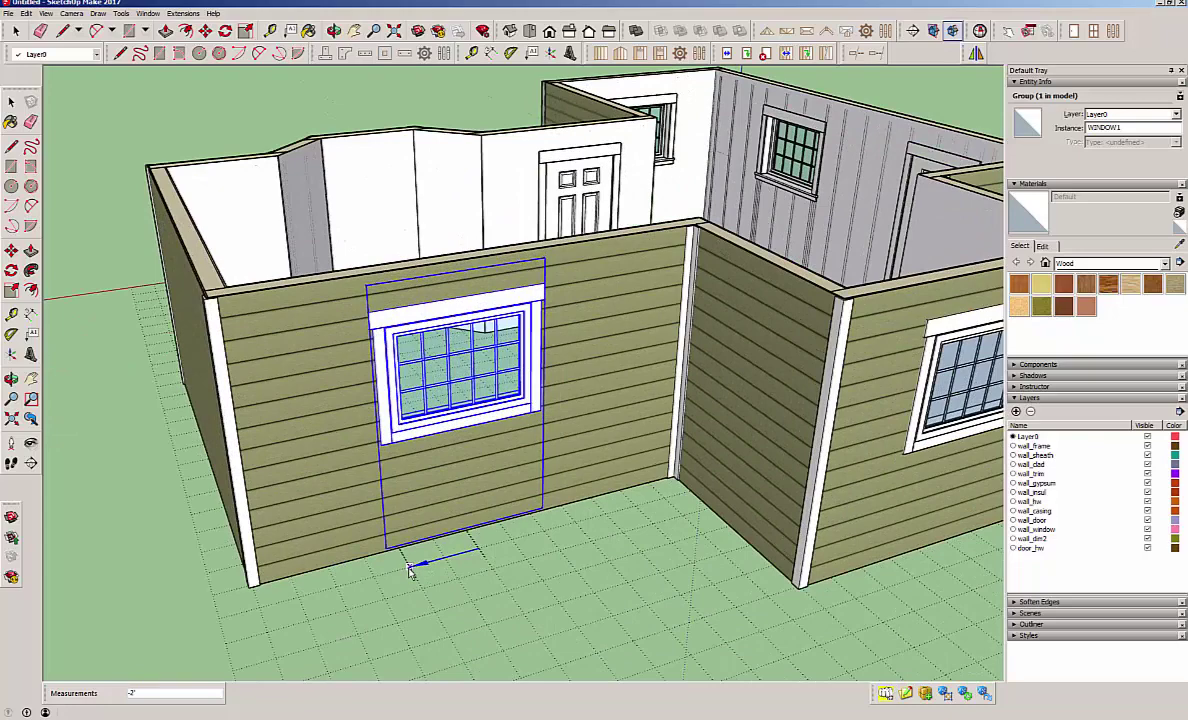
left_click(409, 568)
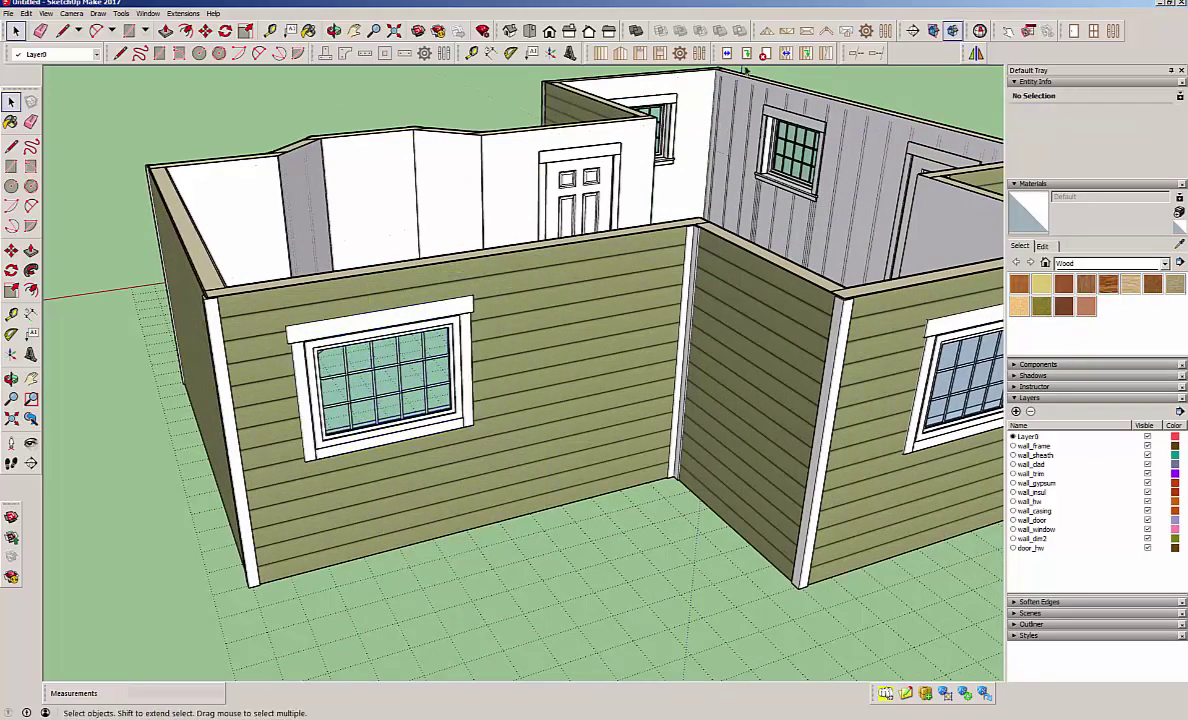
left_click(677, 52)
left_click(392, 548)
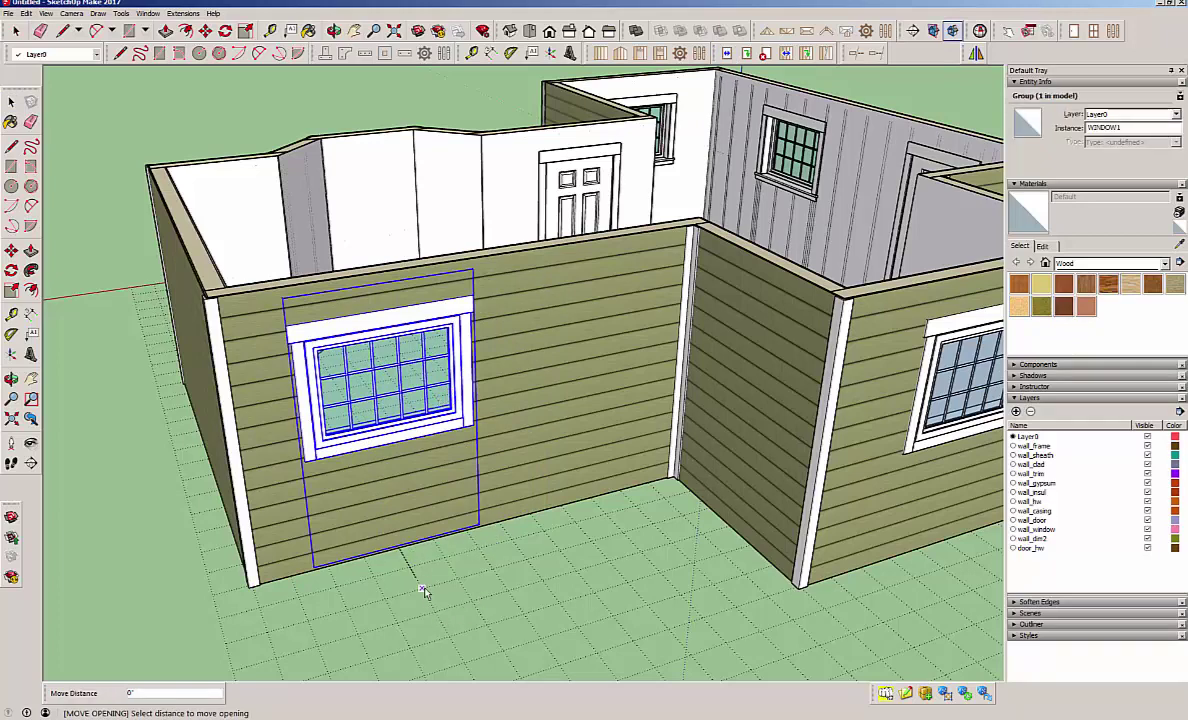
key("Escape")
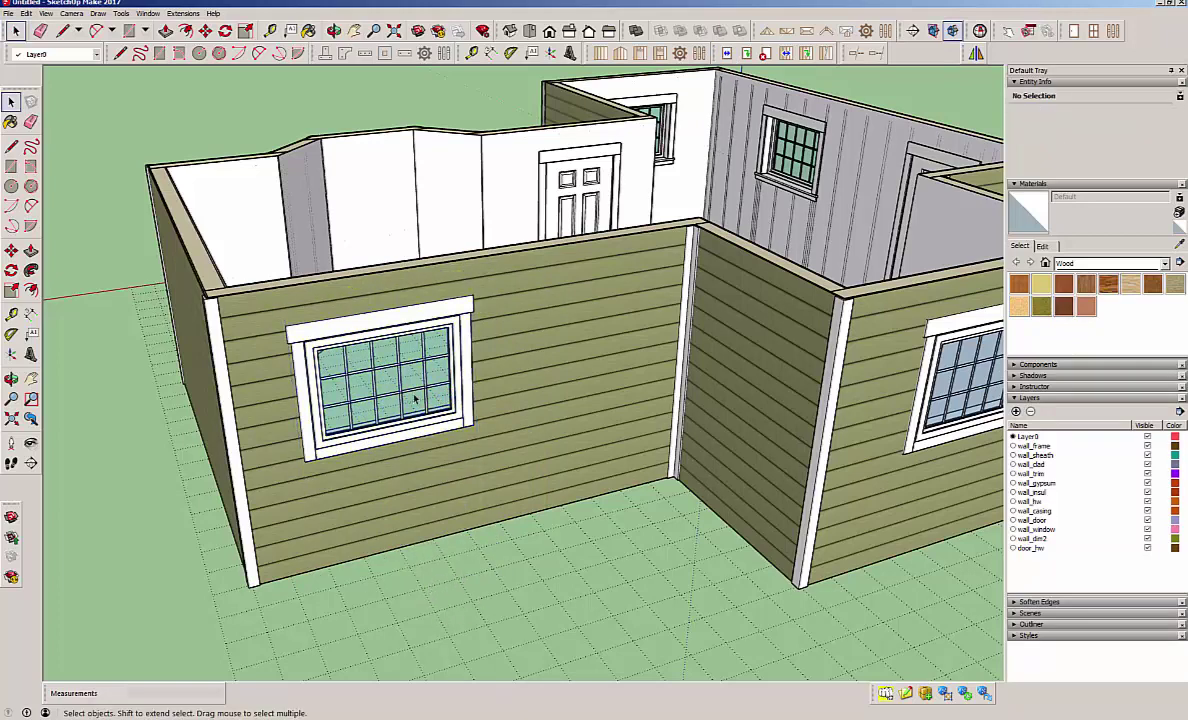
Move the same window back along its wall toward the inside corner
left_click(677, 52)
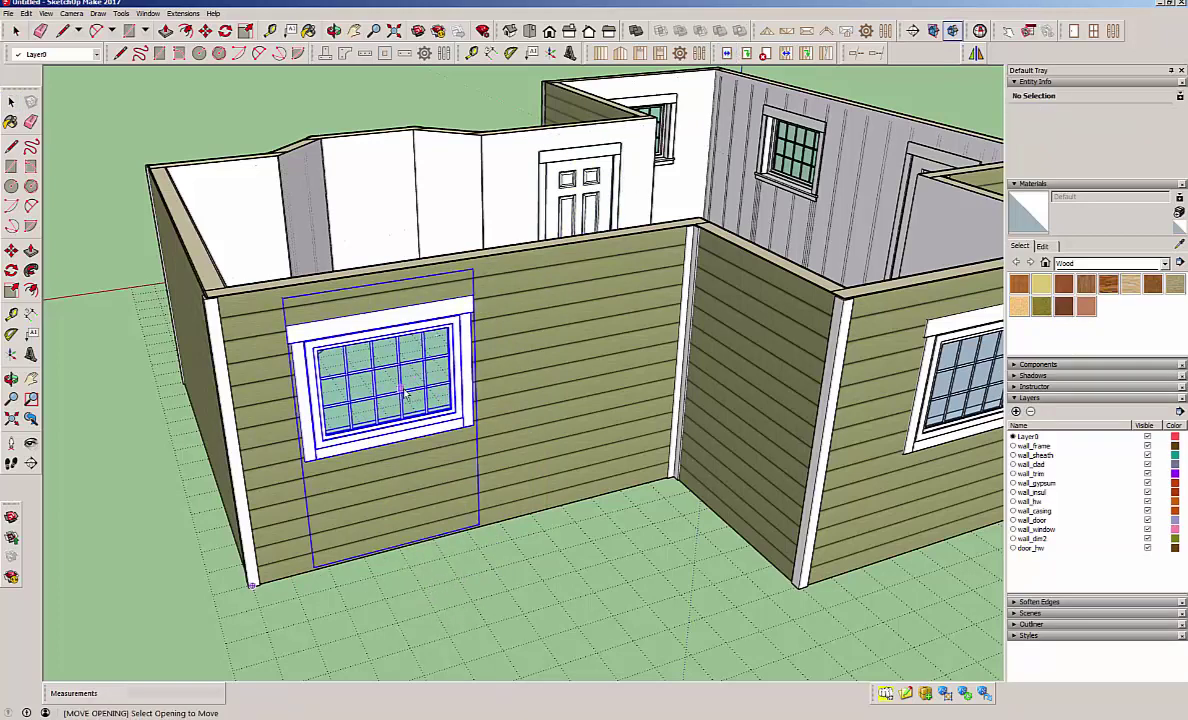
left_click(400, 548)
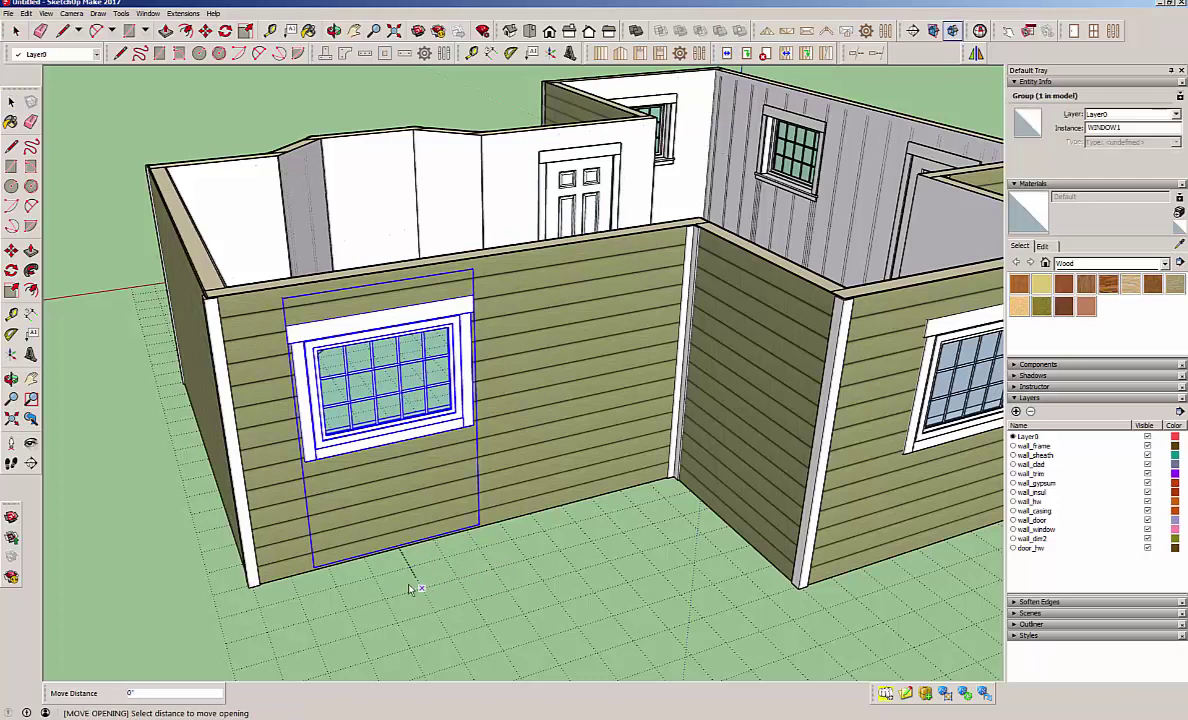
left_click(513, 543)
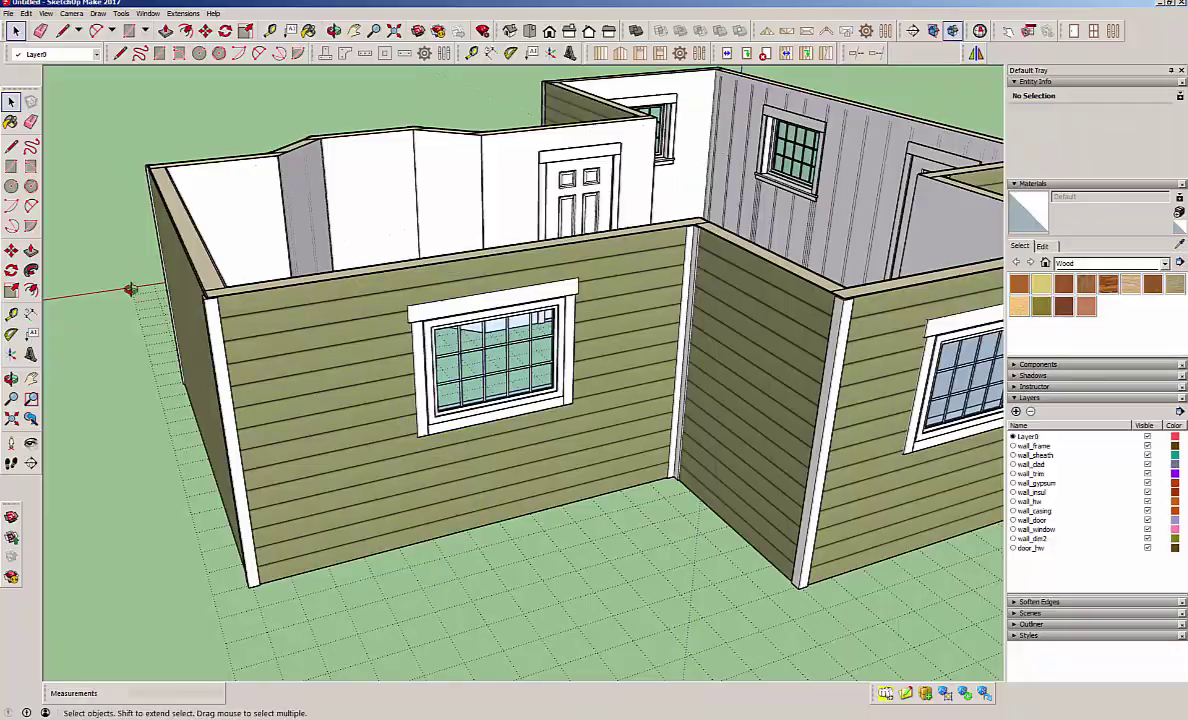
Start a new polyline wall run with Int-Ext type, 97 in height, 2x6 studs at 16 in spacing and corner trim on sheathing
middle_click_drag(118, 266, 536, 368)
scroll(429, 359, "down", 5)
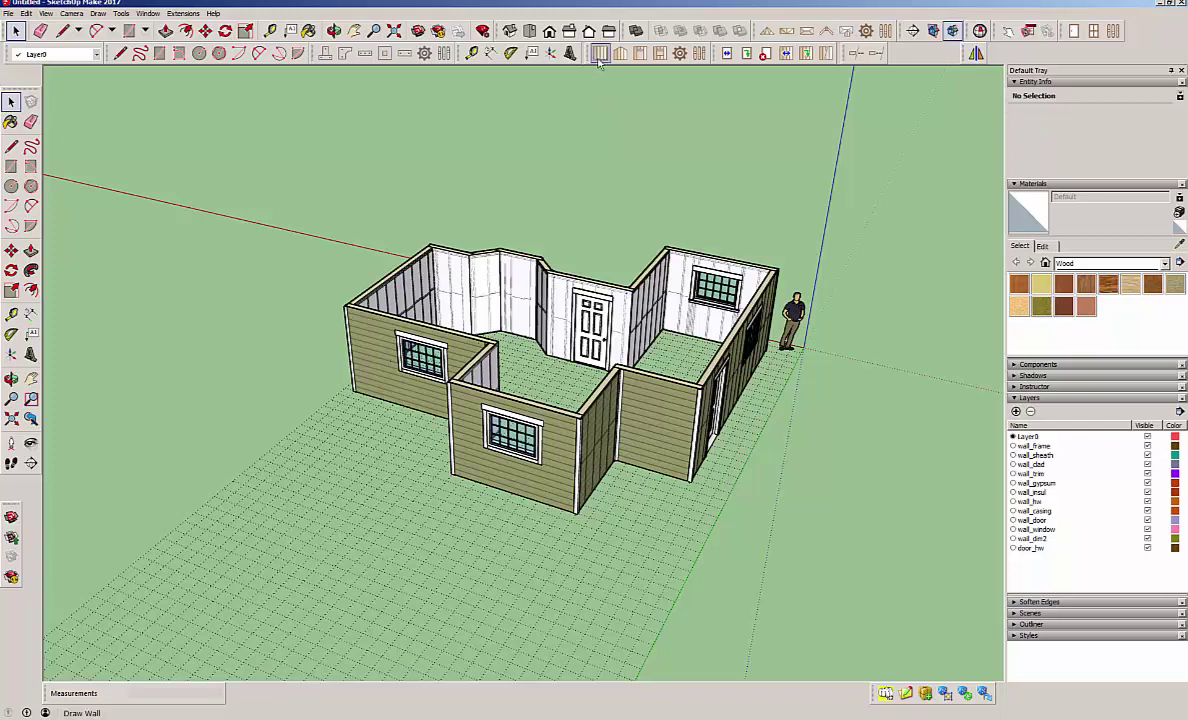
left_click(600, 53)
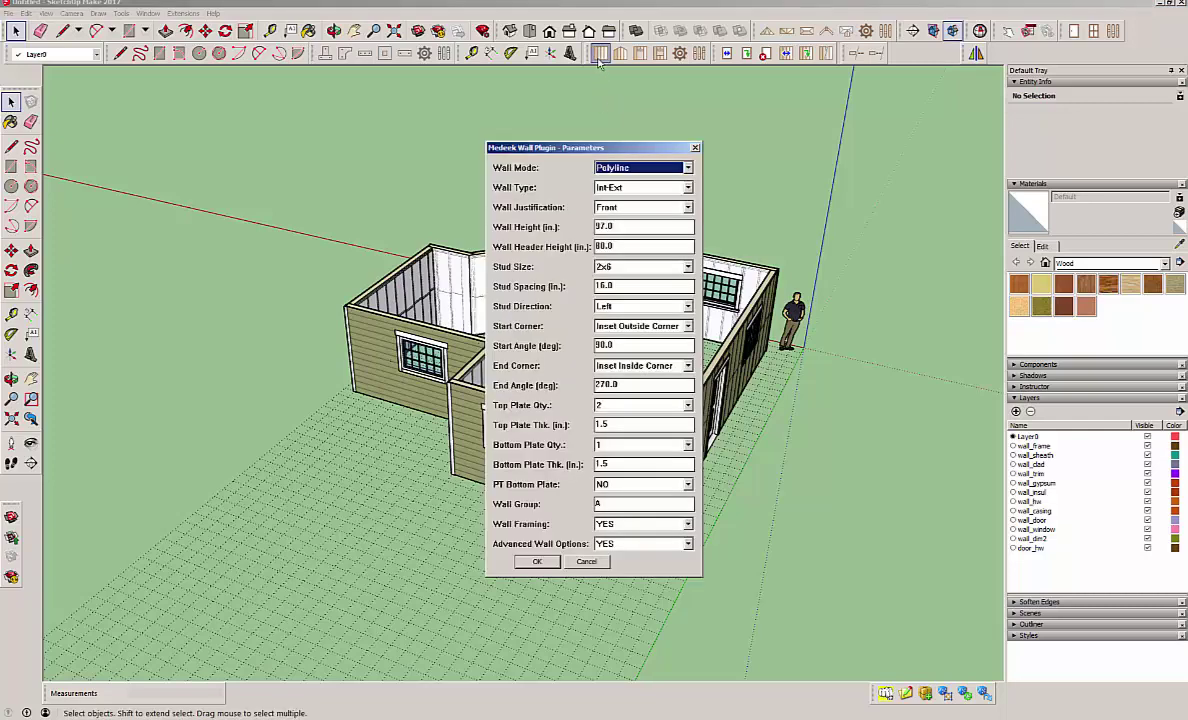
left_click(537, 562)
left_click(536, 483)
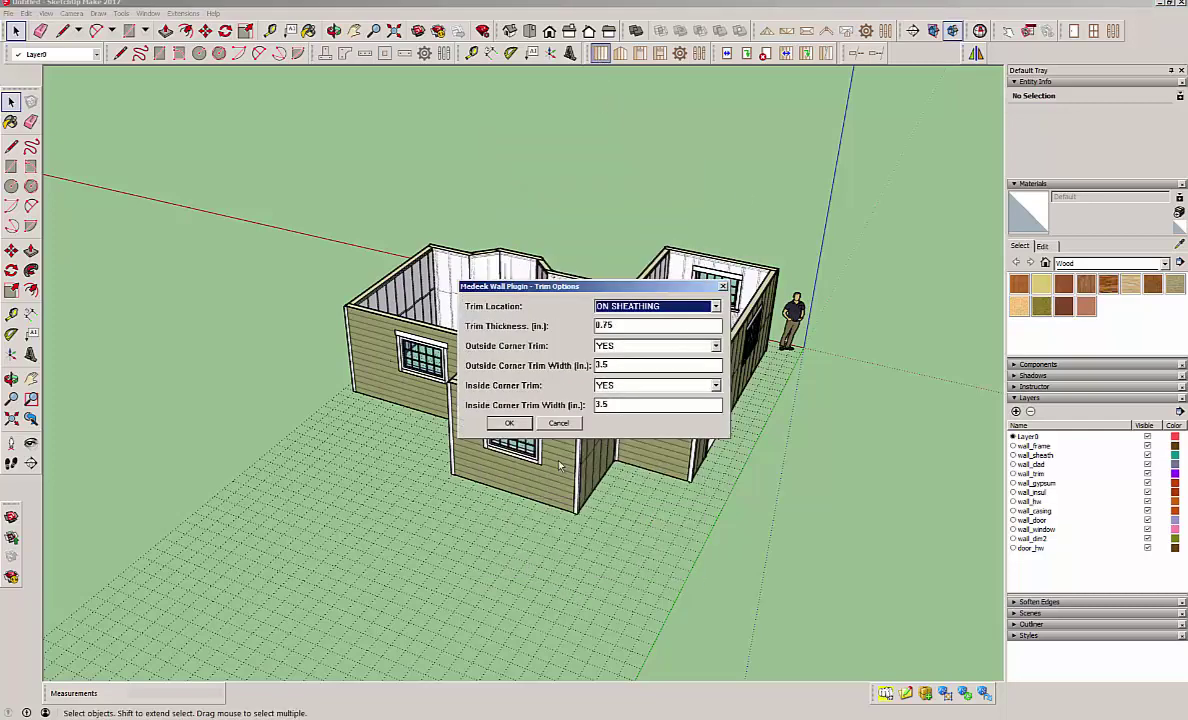
left_click(509, 423)
Draw the first three sides of a separate rectangular layout beside the house, with a 14 ft second wall and a 22 ft third wall
scroll(498, 371, "down", 2)
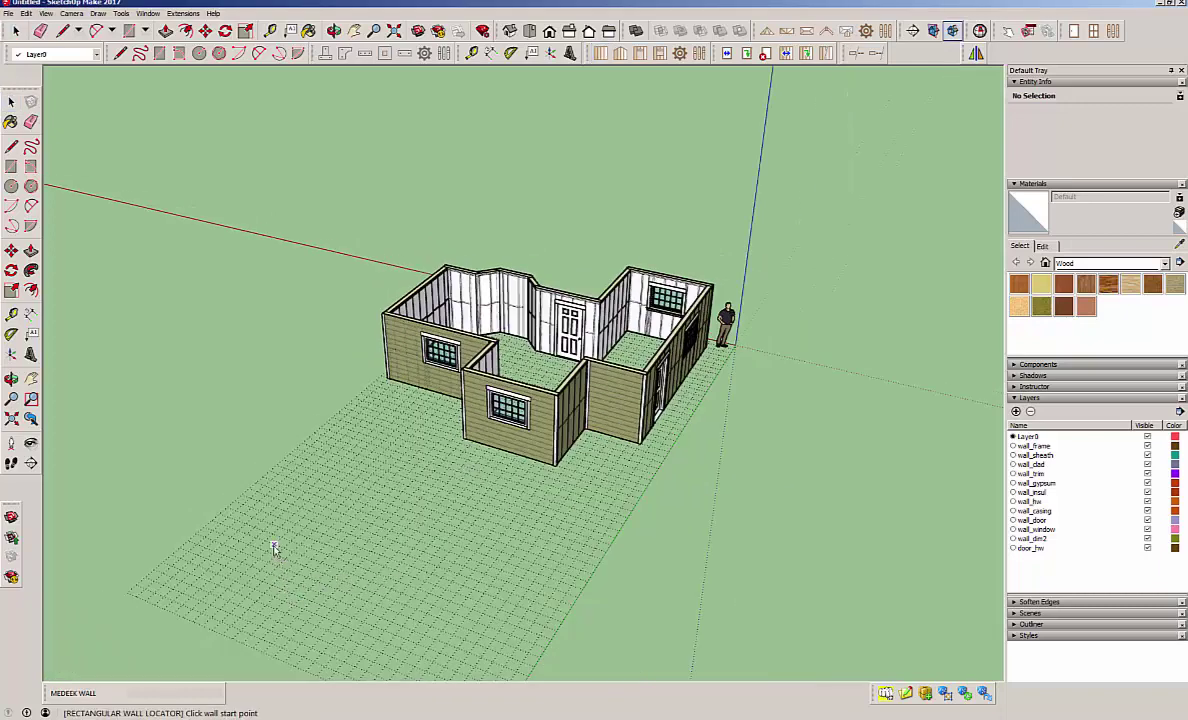
left_click(500, 632)
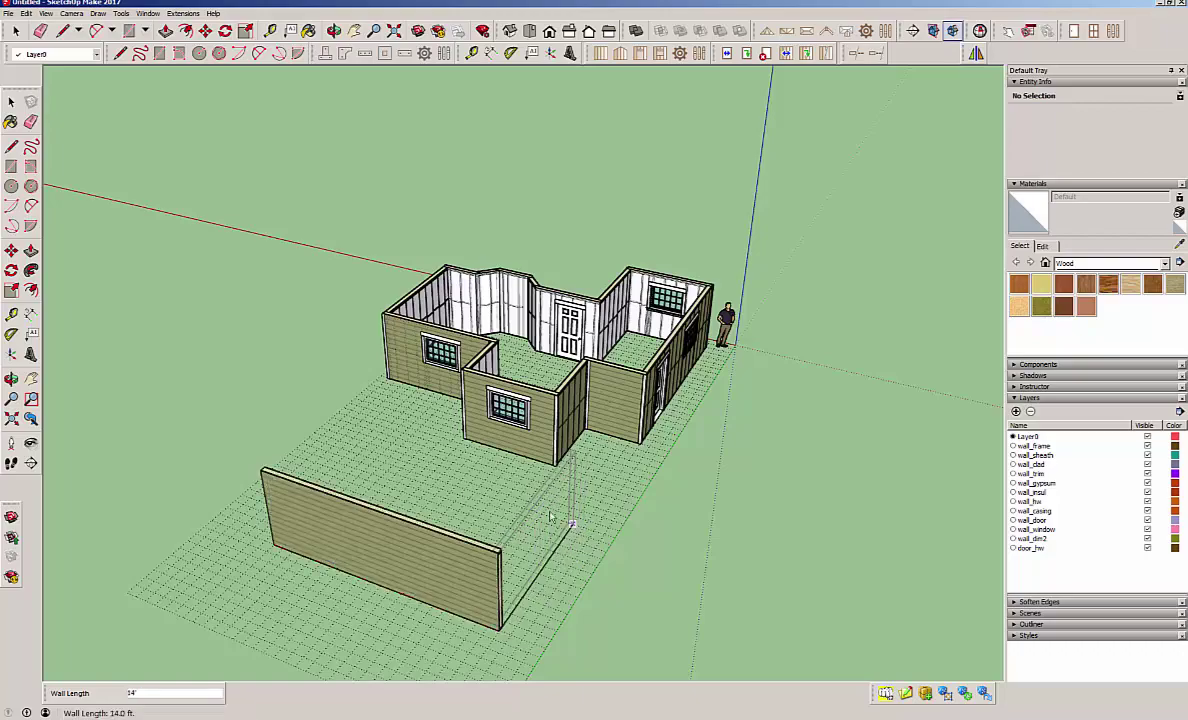
middle_click_drag(550, 517, 625, 477)
scroll(636, 508, "up", 3)
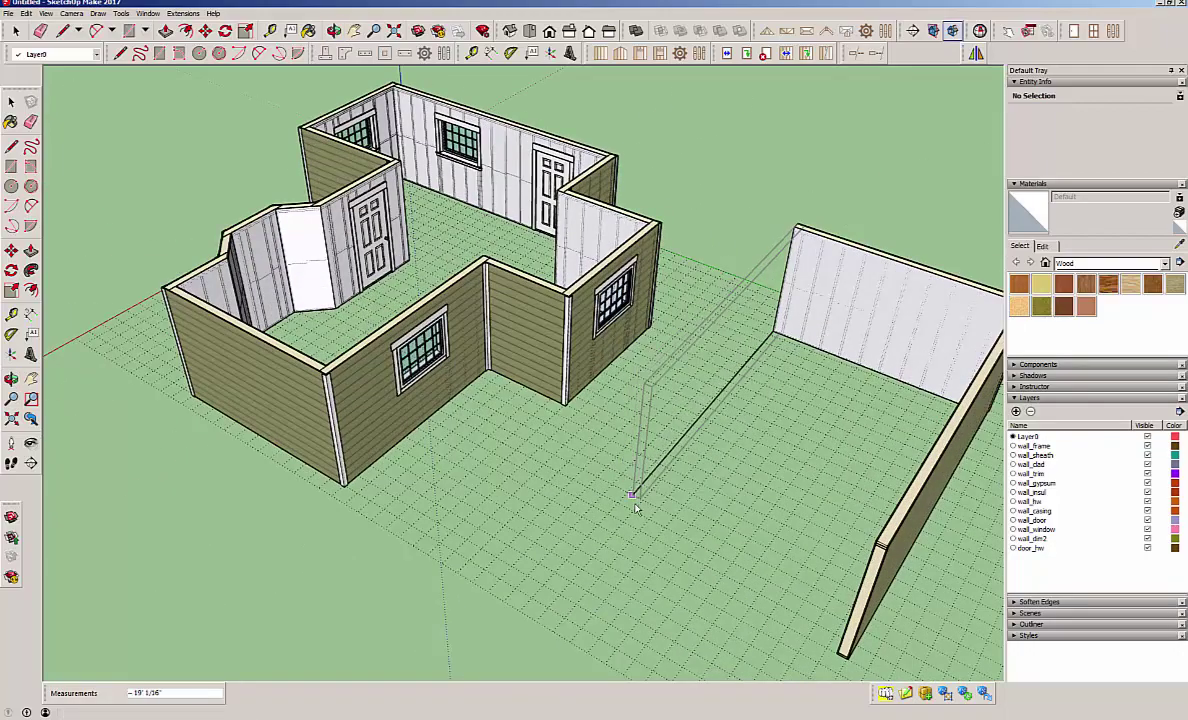
type("24")
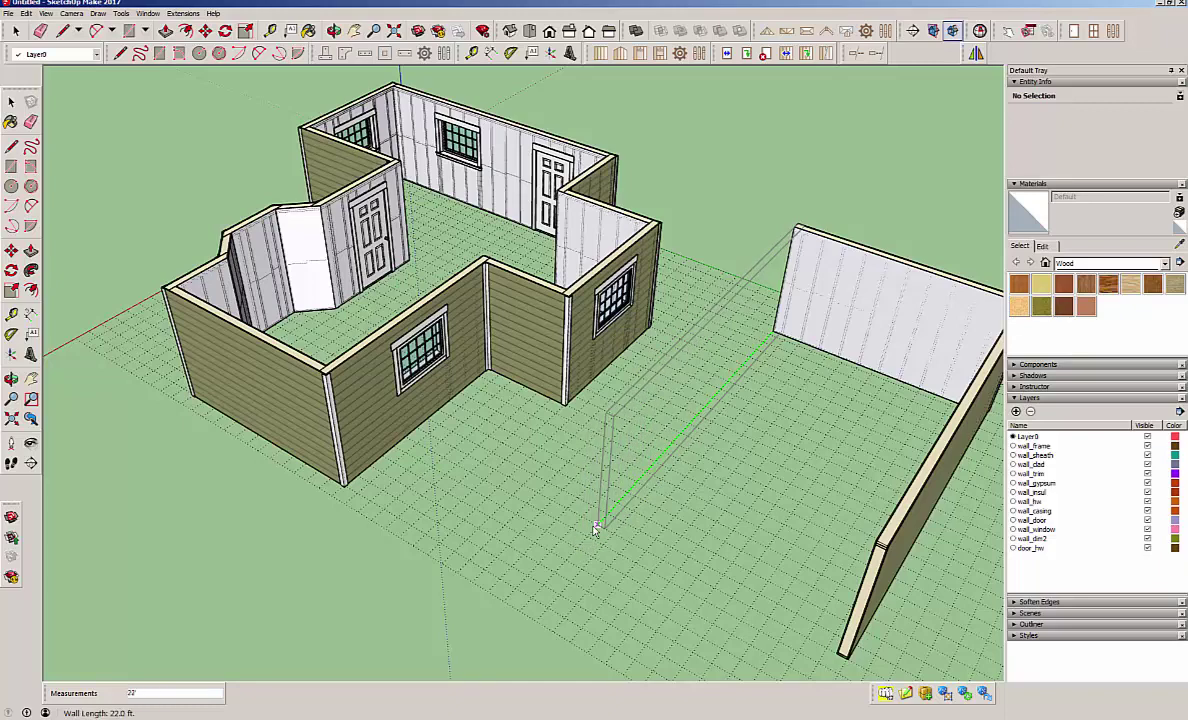
left_click(596, 528)
Close the rectangle with a 14 ft wall ending on the first wall's start point, and finish the wall run
middle_click_drag(689, 538, 710, 596)
scroll(776, 598, "up", 5)
scroll(776, 598, "up", 8)
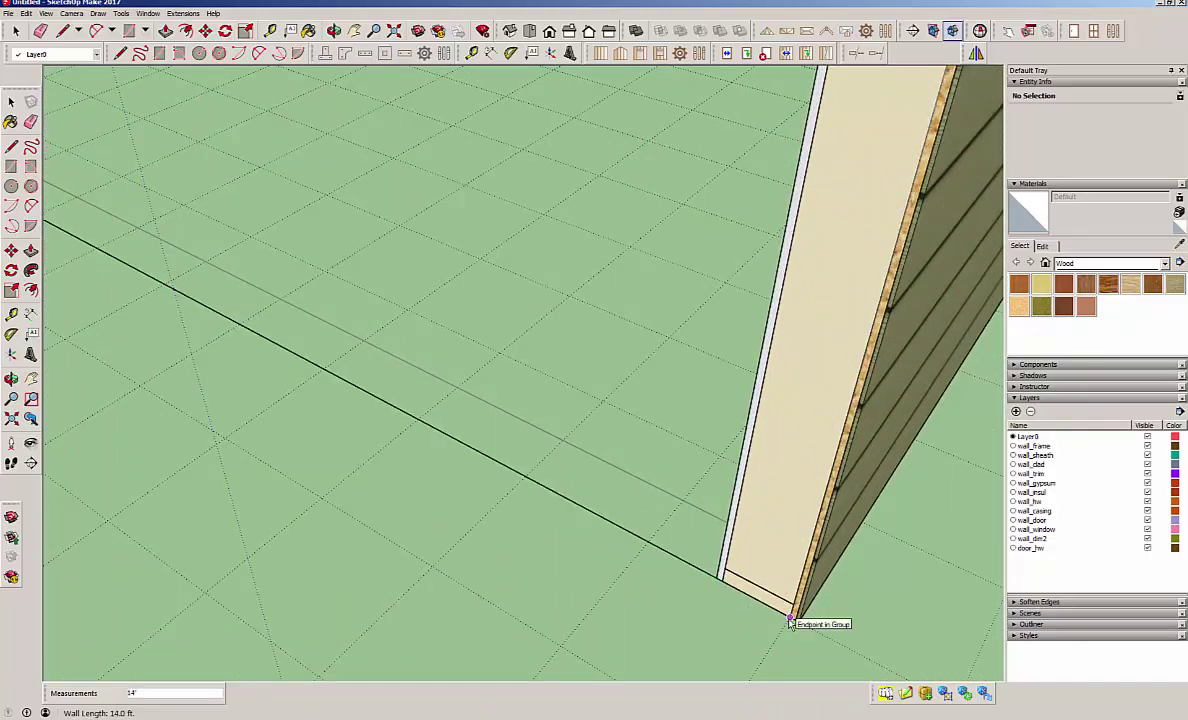
middle_click_drag(790, 622, 737, 626)
scroll(737, 626, "down", 8)
key("space")
scroll(575, 530, "down", 6)
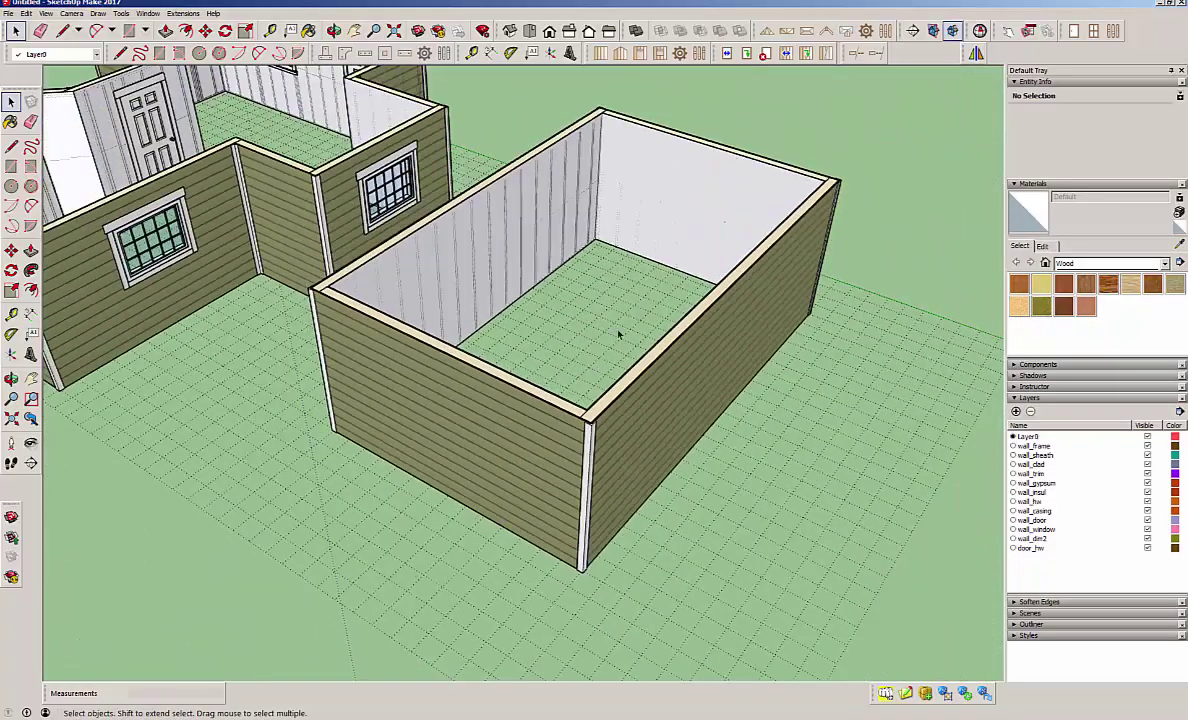
middle_click_drag(618, 335, 111, 385)
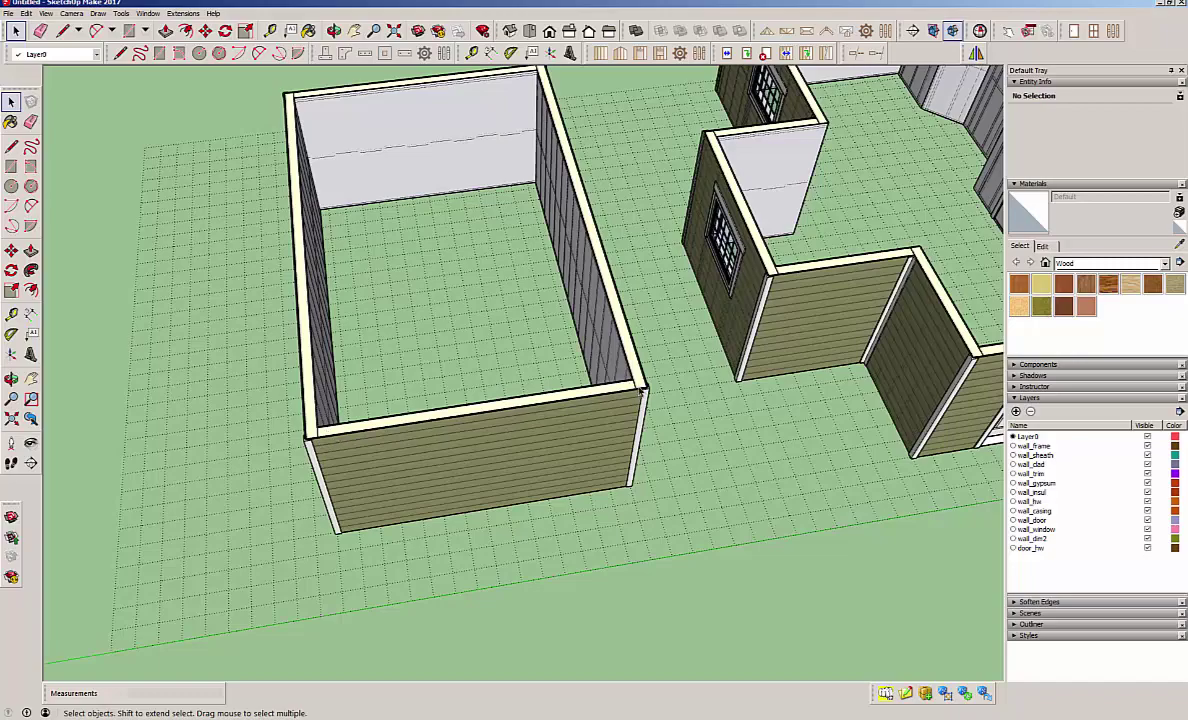
middle_click_drag(643, 389, 463, 413)
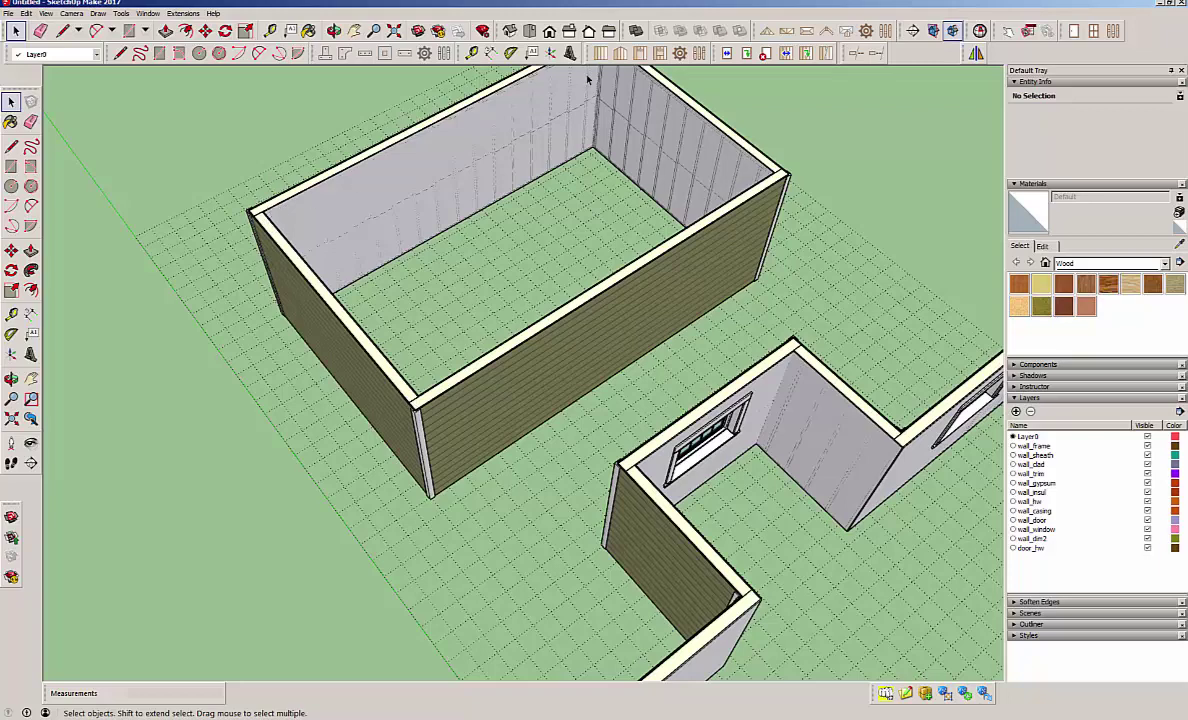
middle_click_drag(602, 370, 578, 284)
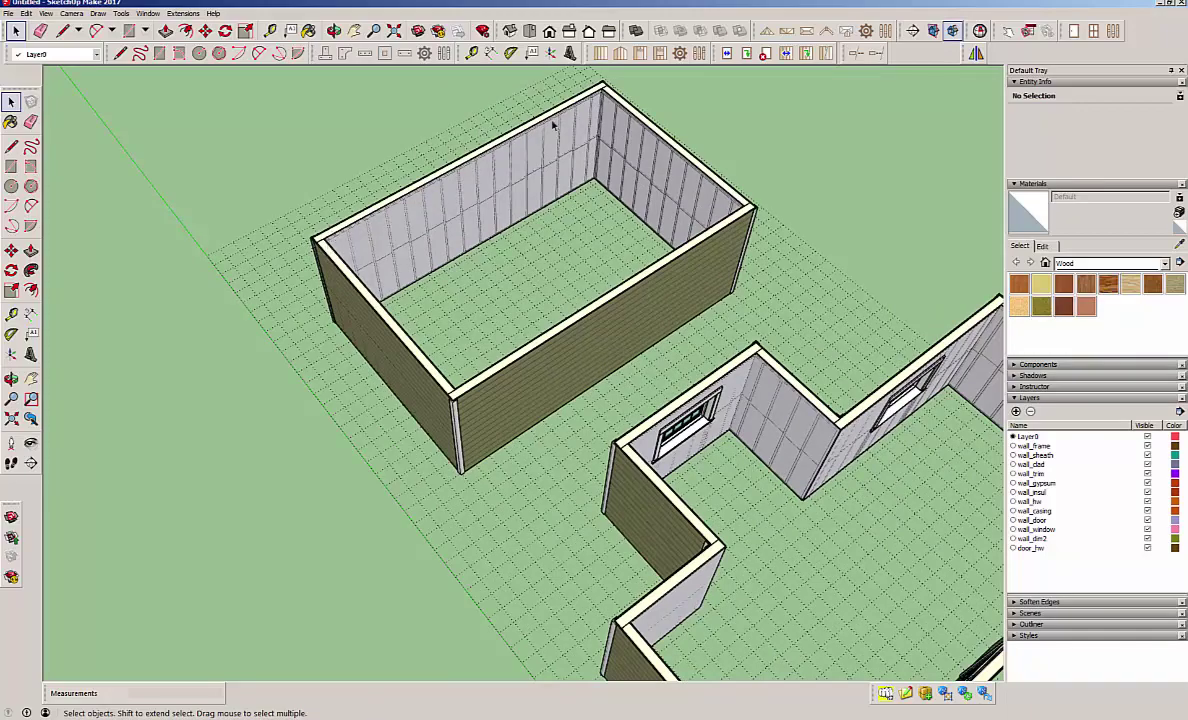
Delete the walls of the separate rectangular layout beside the house
middle_click_drag(345, 455, 604, 510)
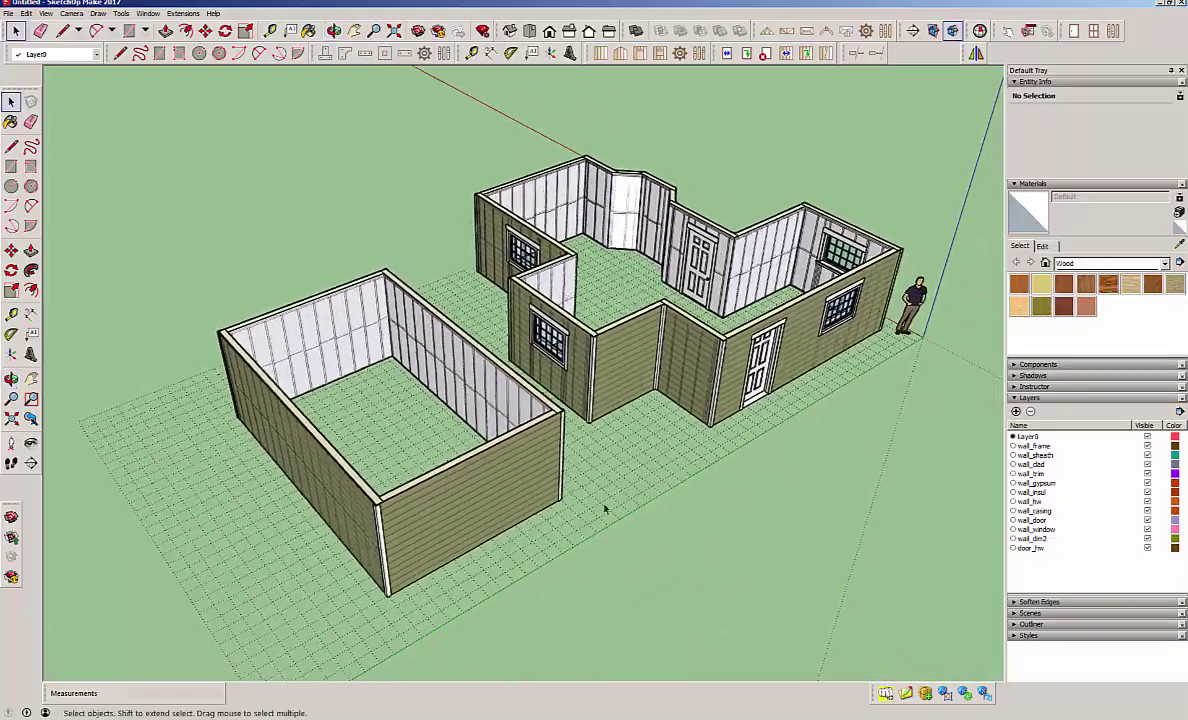
left_click(487, 510)
key("Delete")
middle_click_drag(512, 482, 446, 330)
left_click(380, 280)
key("Delete")
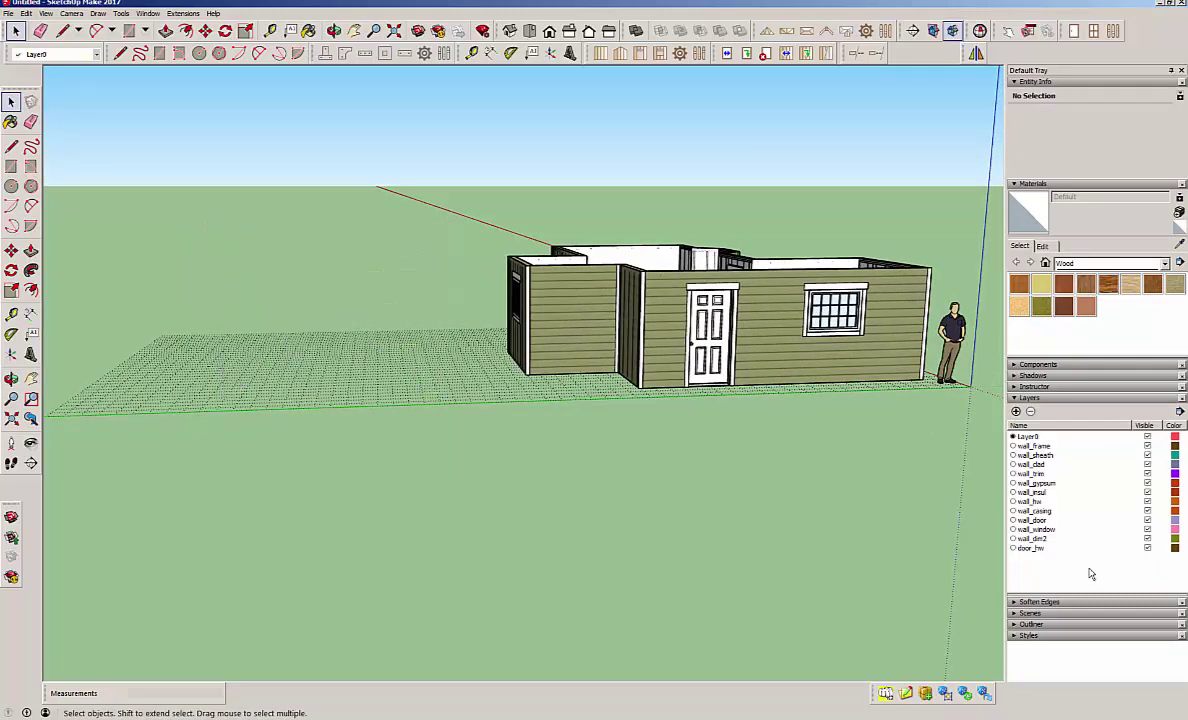
Hide the wall_clad, wall_trim, wall_gypsum, wall_sheath and wall_insul layers so the house shows its framing, and inspect the framed walls
left_click(1147, 464)
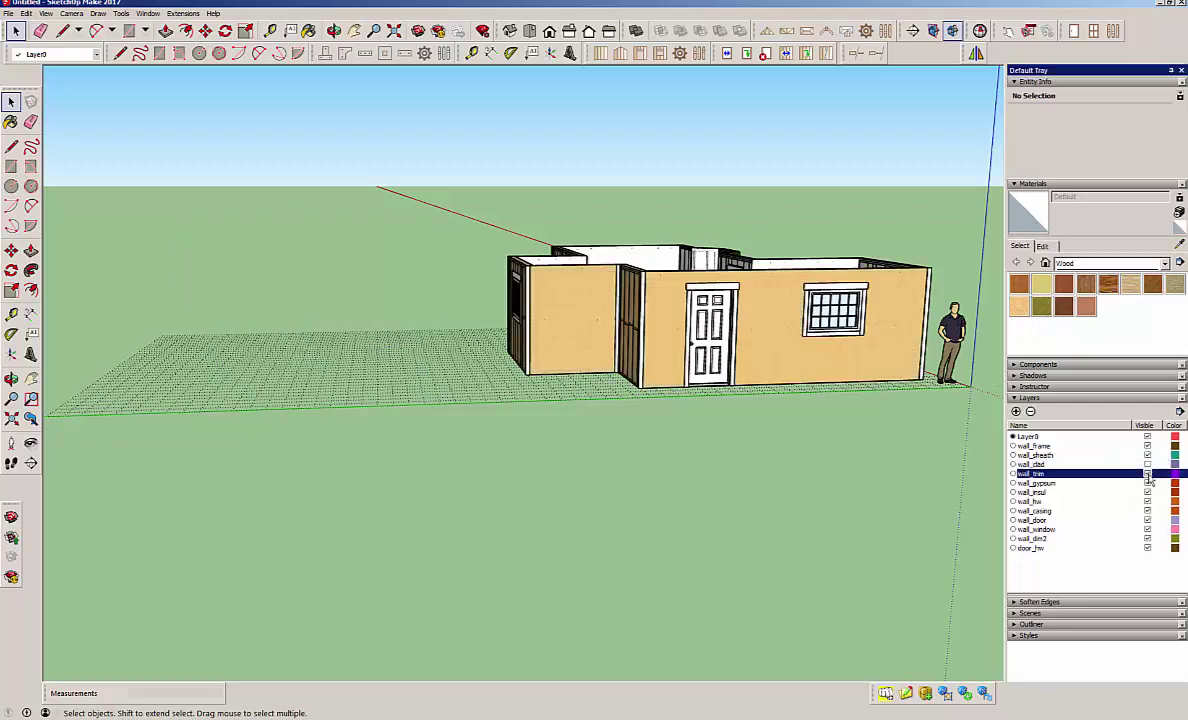
left_click(1147, 473)
left_click(1147, 483)
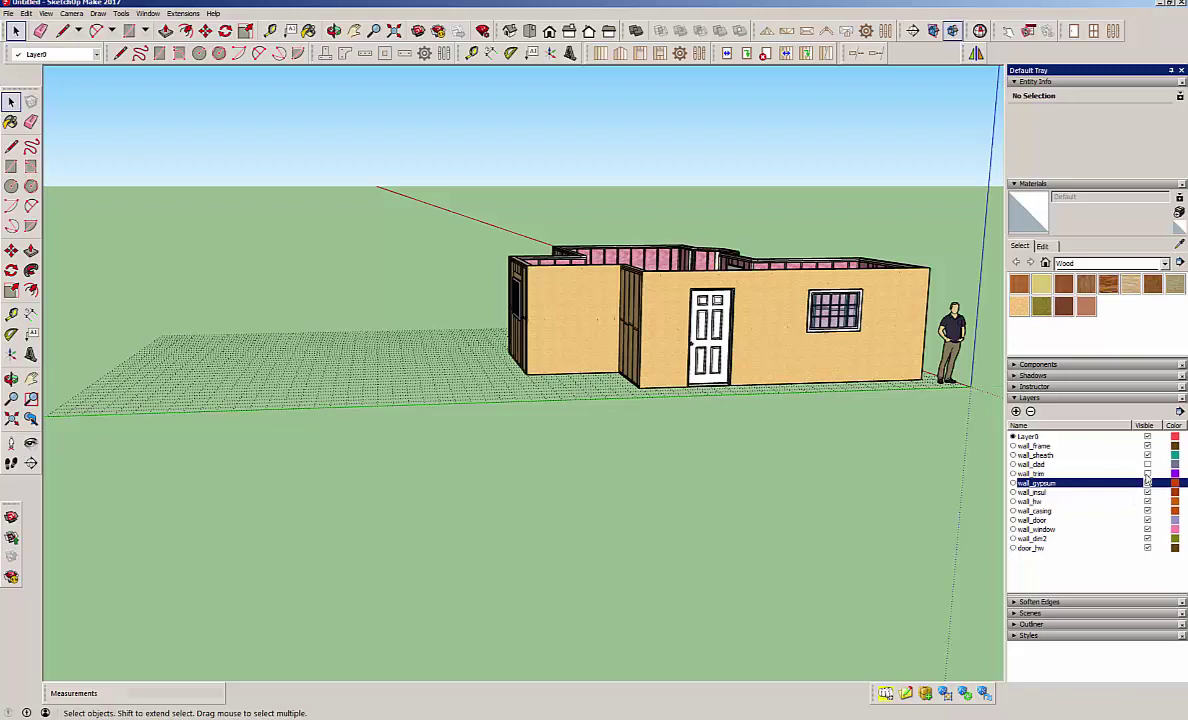
left_click(1147, 455)
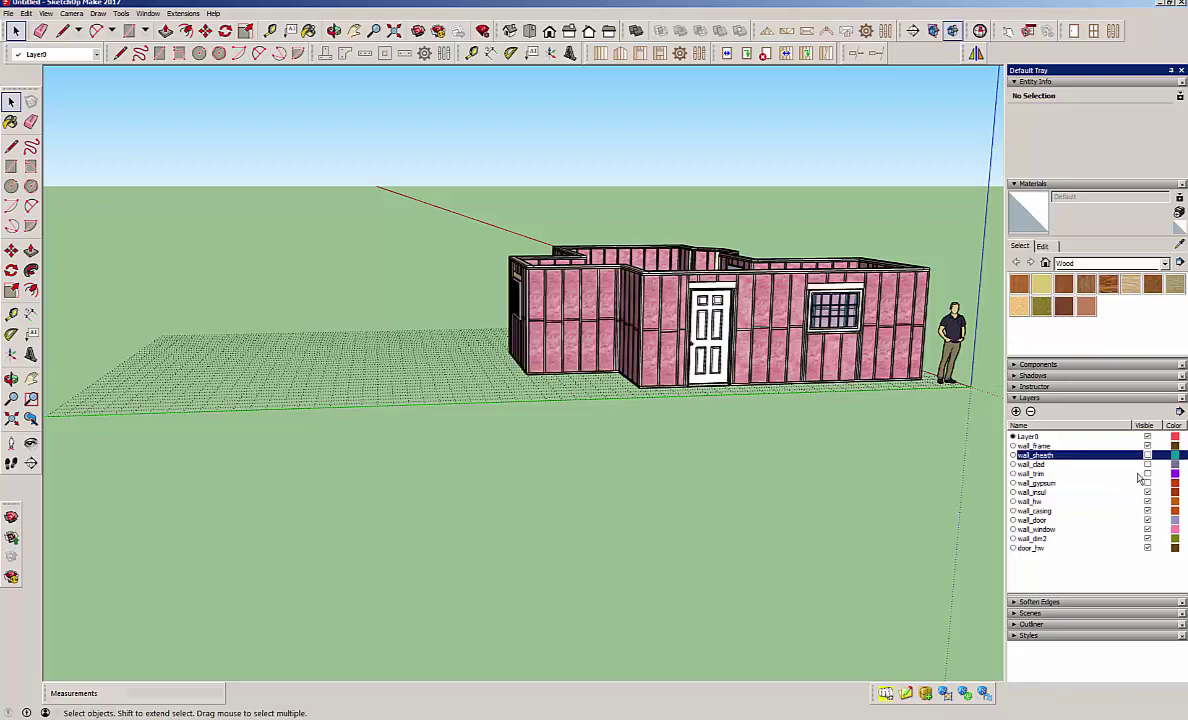
left_click(1147, 492)
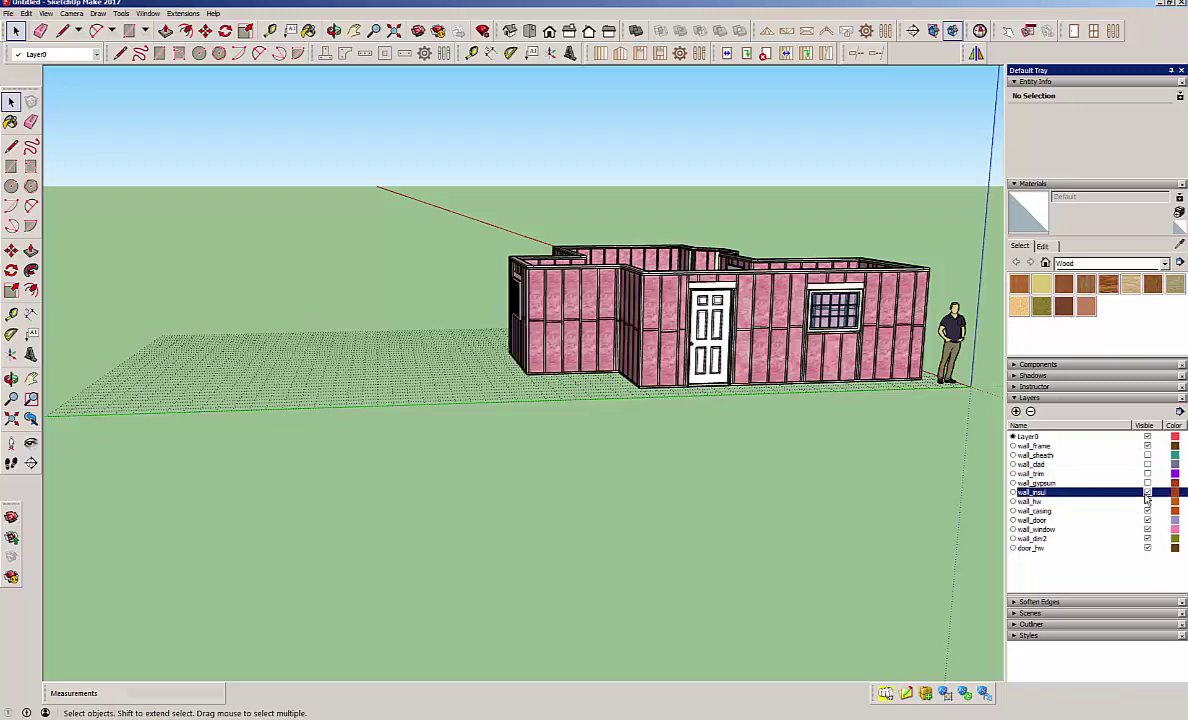
middle_click_drag(781, 438, 847, 523)
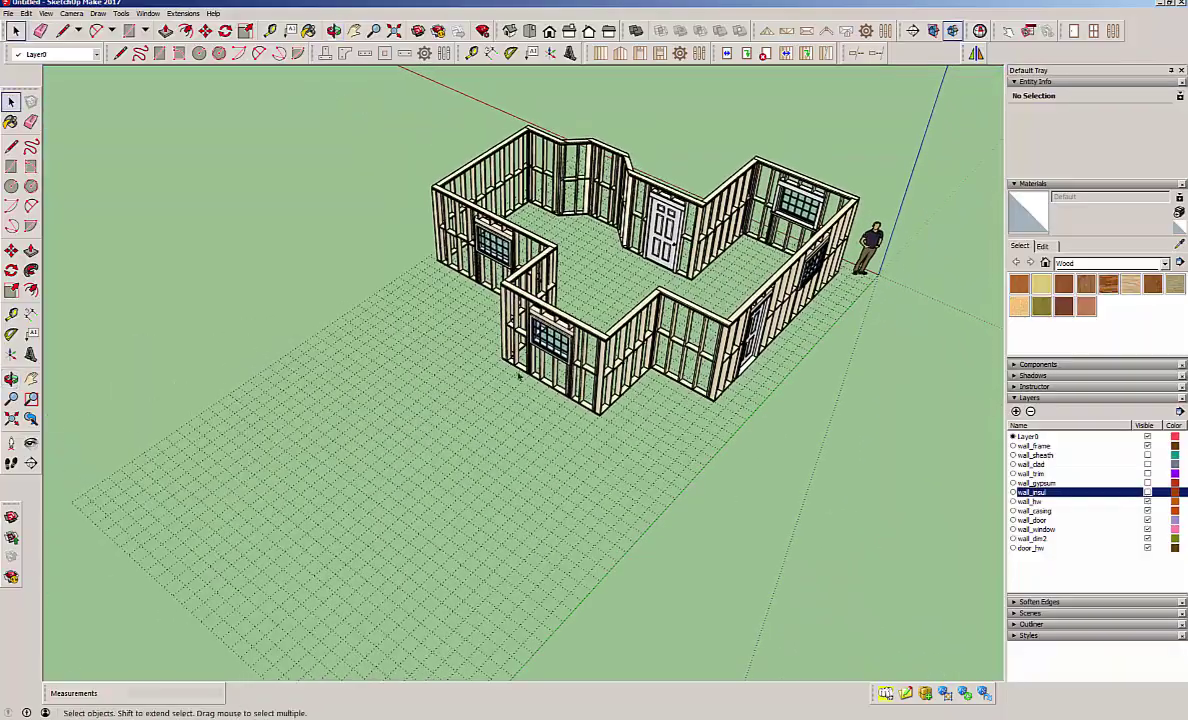
middle_click_drag(519, 377, 610, 300)
scroll(636, 284, "up", 5)
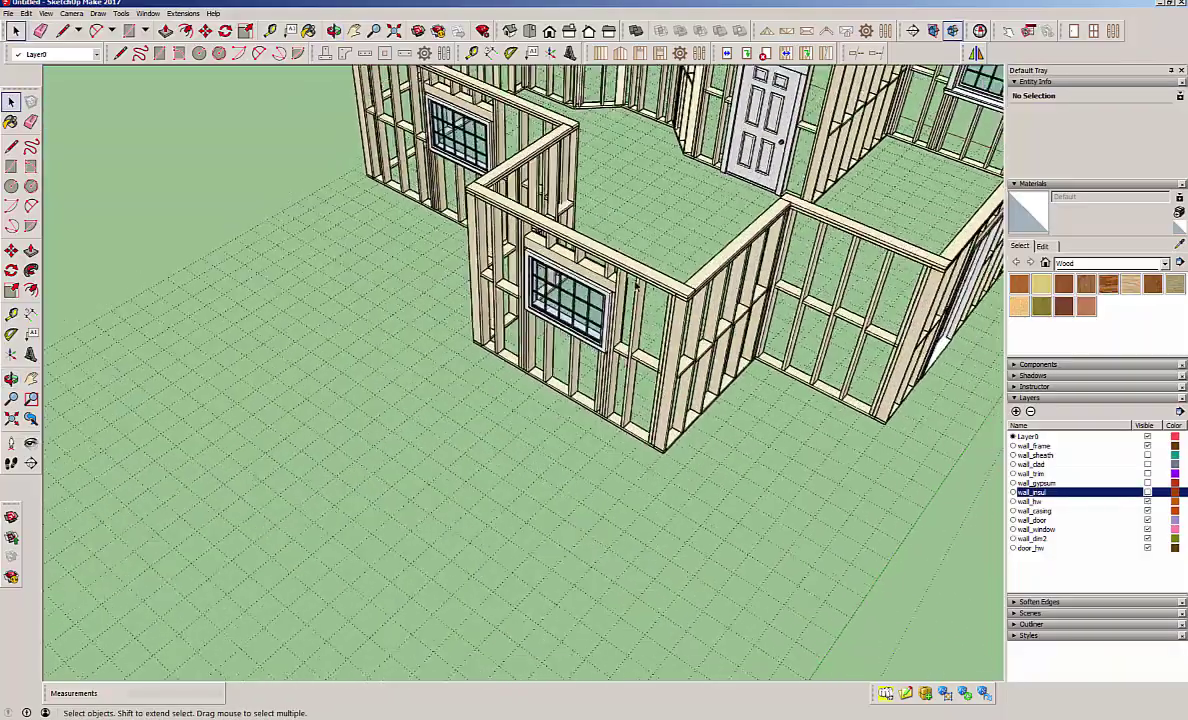
scroll(636, 287, "down", 3)
scroll(635, 313, "down", 2)
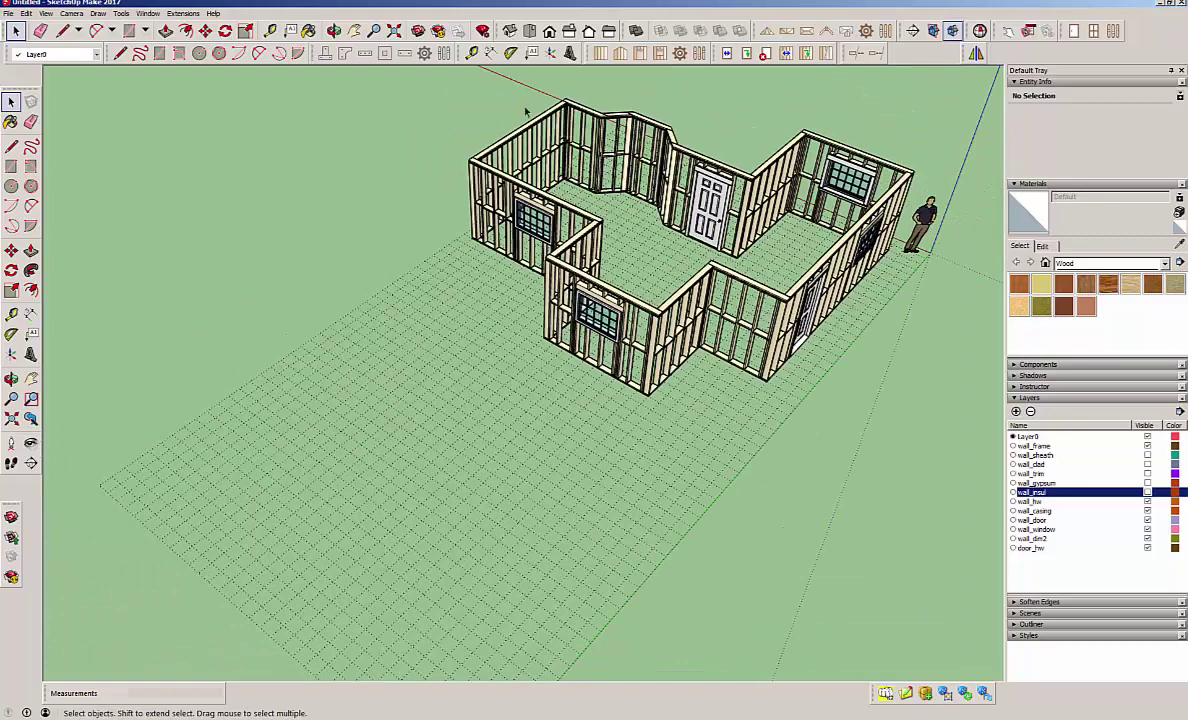
Start a polyline wall run with Int-Ext type, 2x6 studs and on-sheathing trim, and draw a 17 ft wall and a perpendicular 14 ft wall
left_click(600, 53)
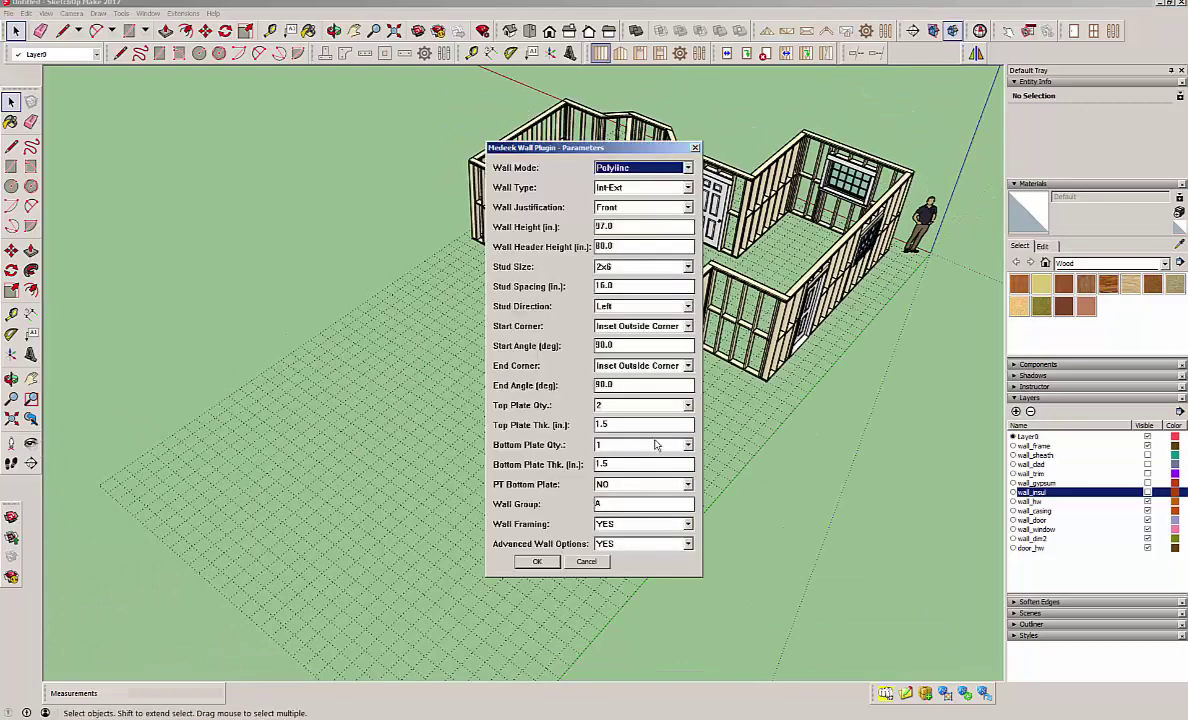
left_click(537, 561)
left_click(536, 484)
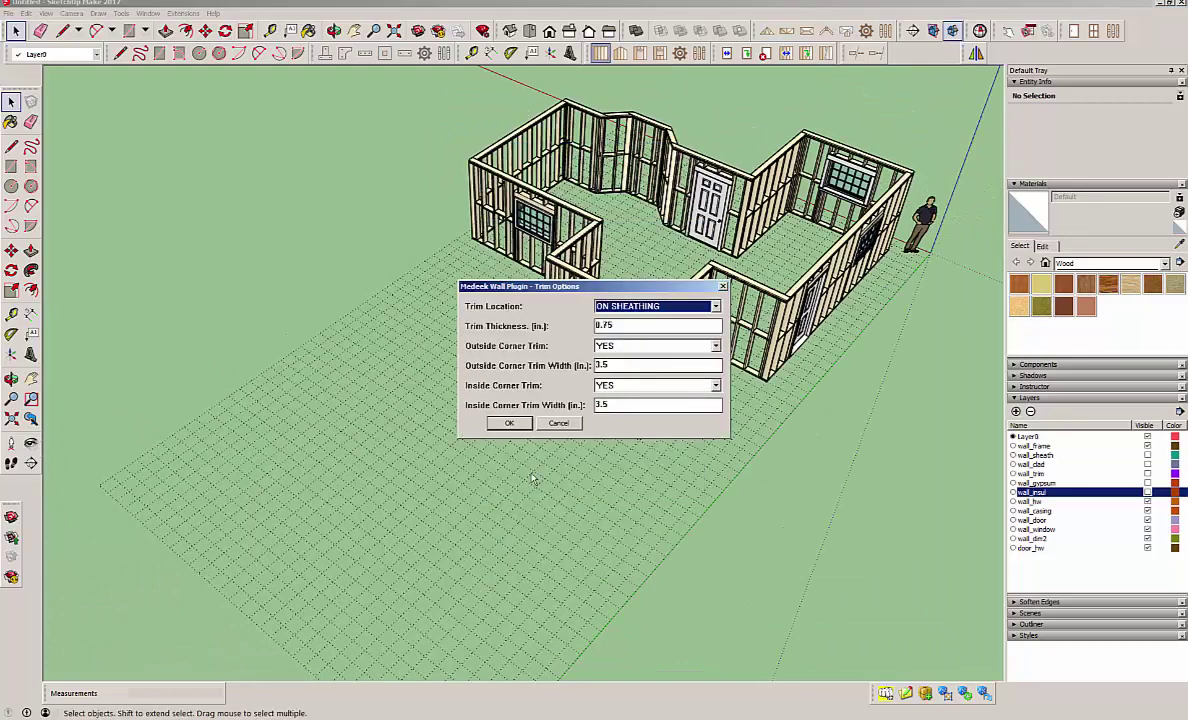
left_click(502, 420)
scroll(305, 500, "up", 2)
left_click(282, 459)
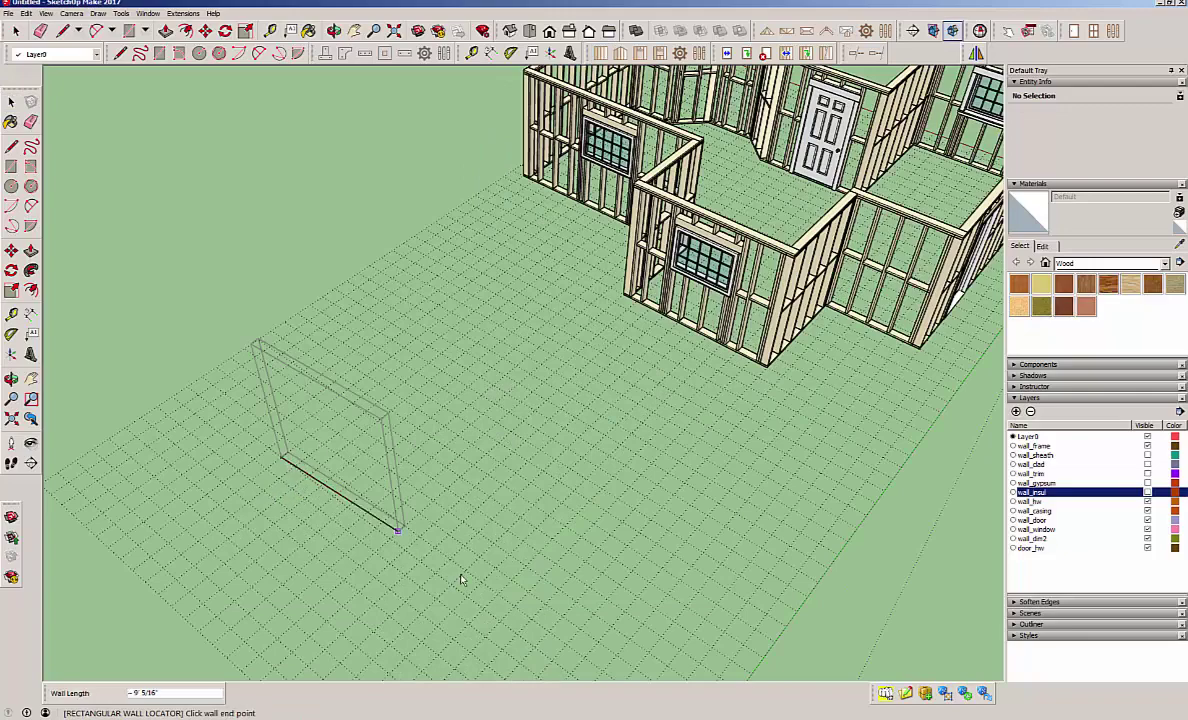
type("17")
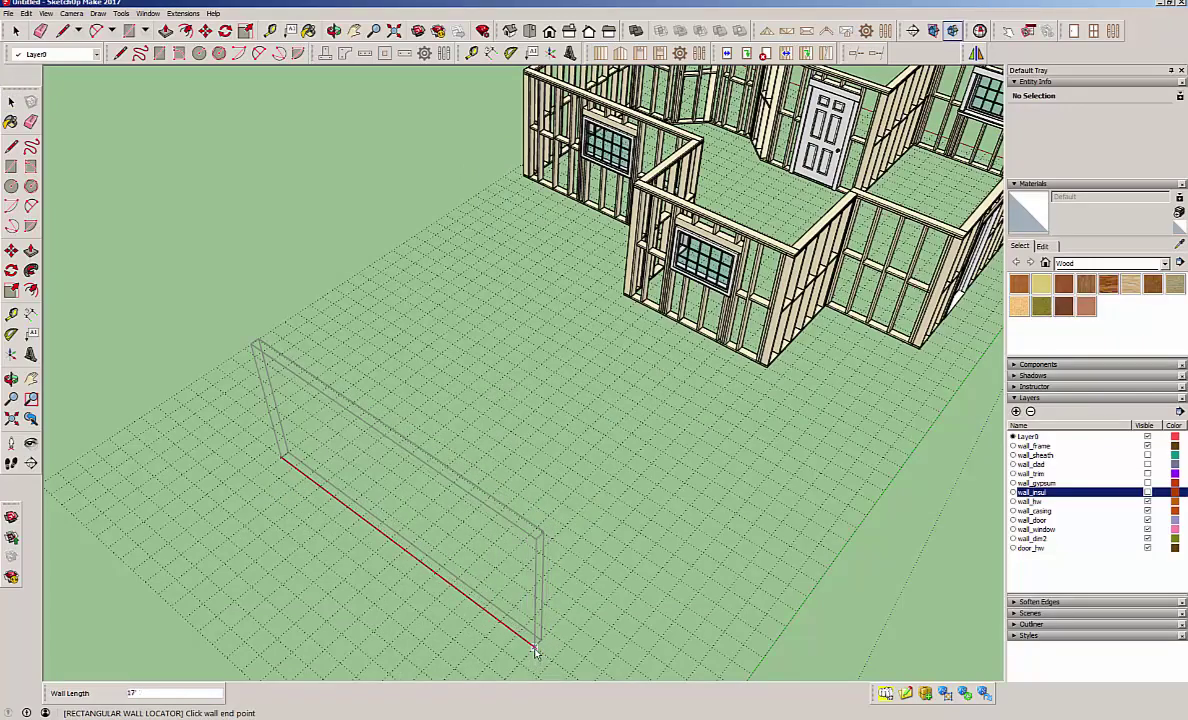
key("Return")
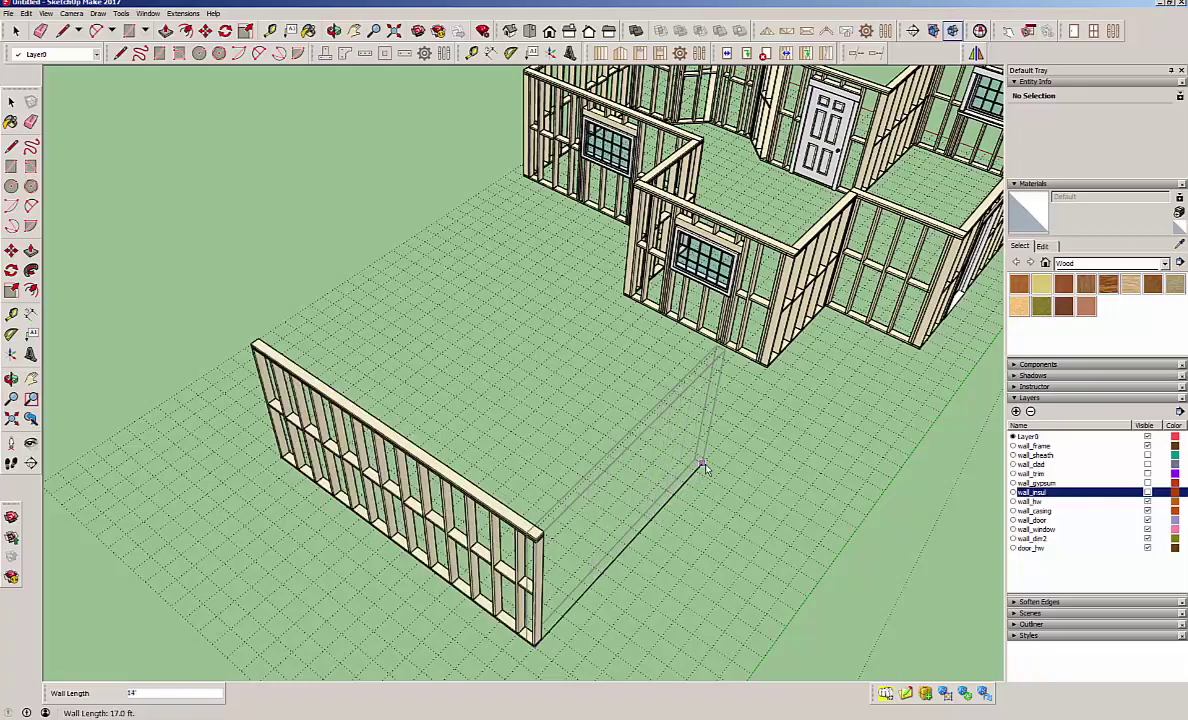
left_click(706, 463)
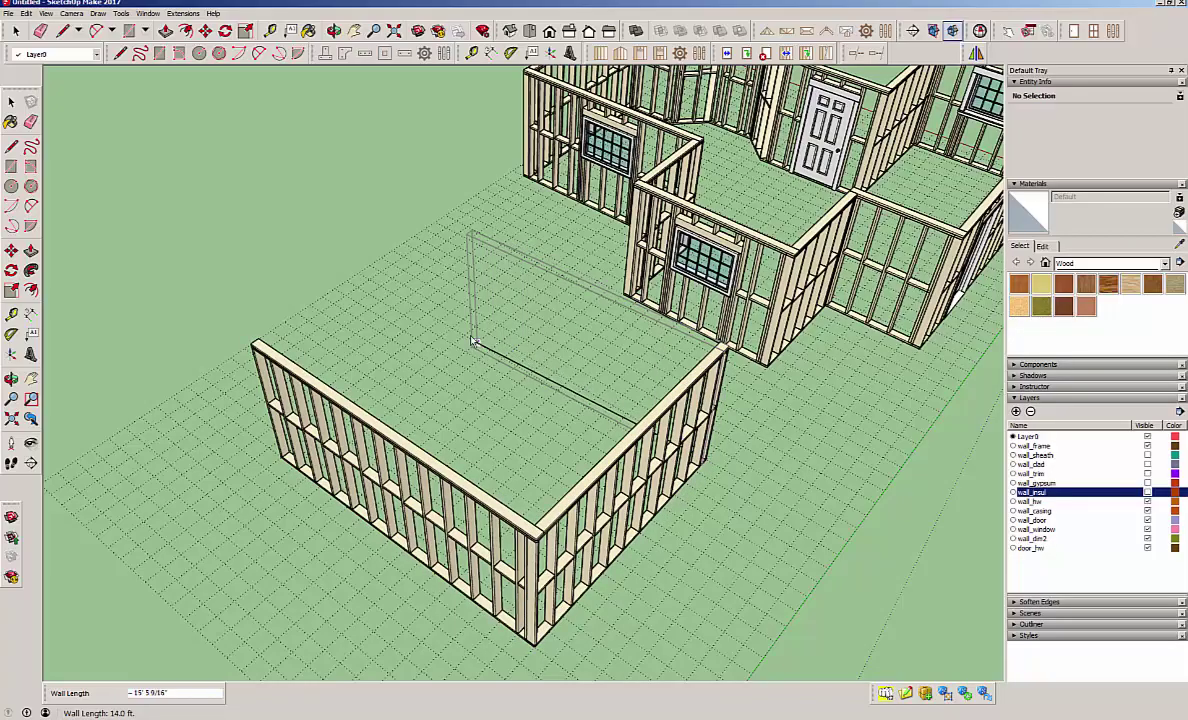
Draw the third wall 17 ft long, close the rectangle with a 14 ft wall at the start point, and finish the wall run
middle_click_drag(358, 257, 551, 305)
scroll(557, 340, "up", 2)
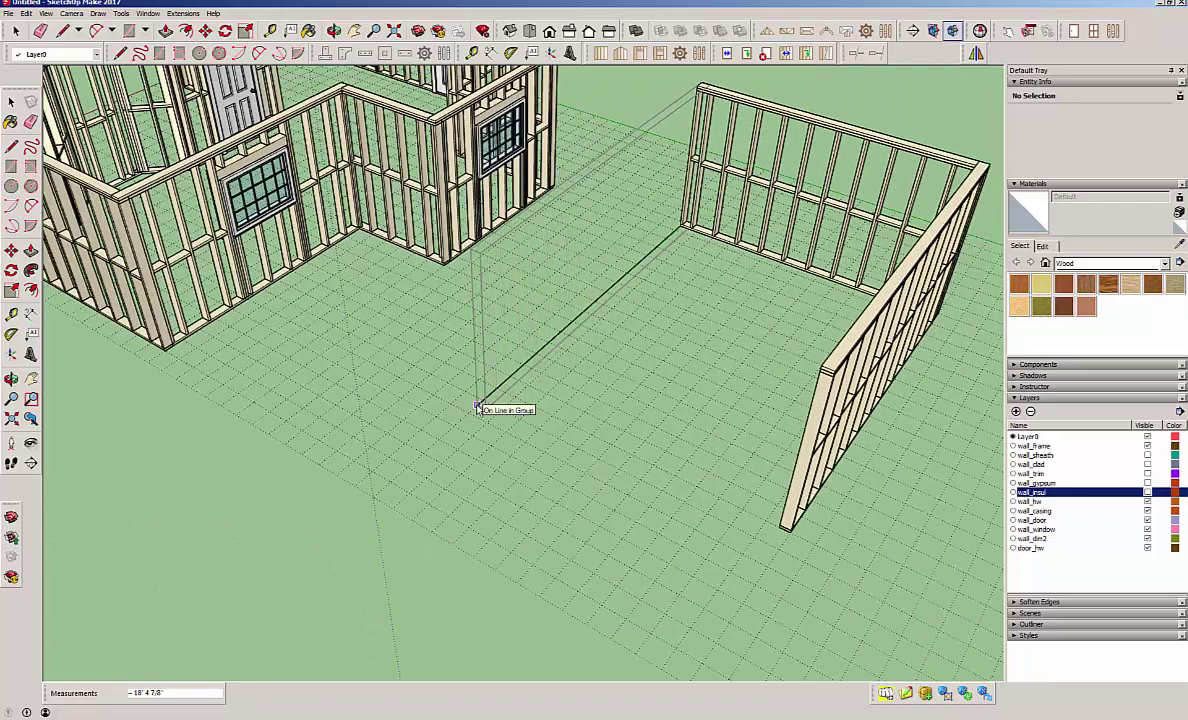
type("17")
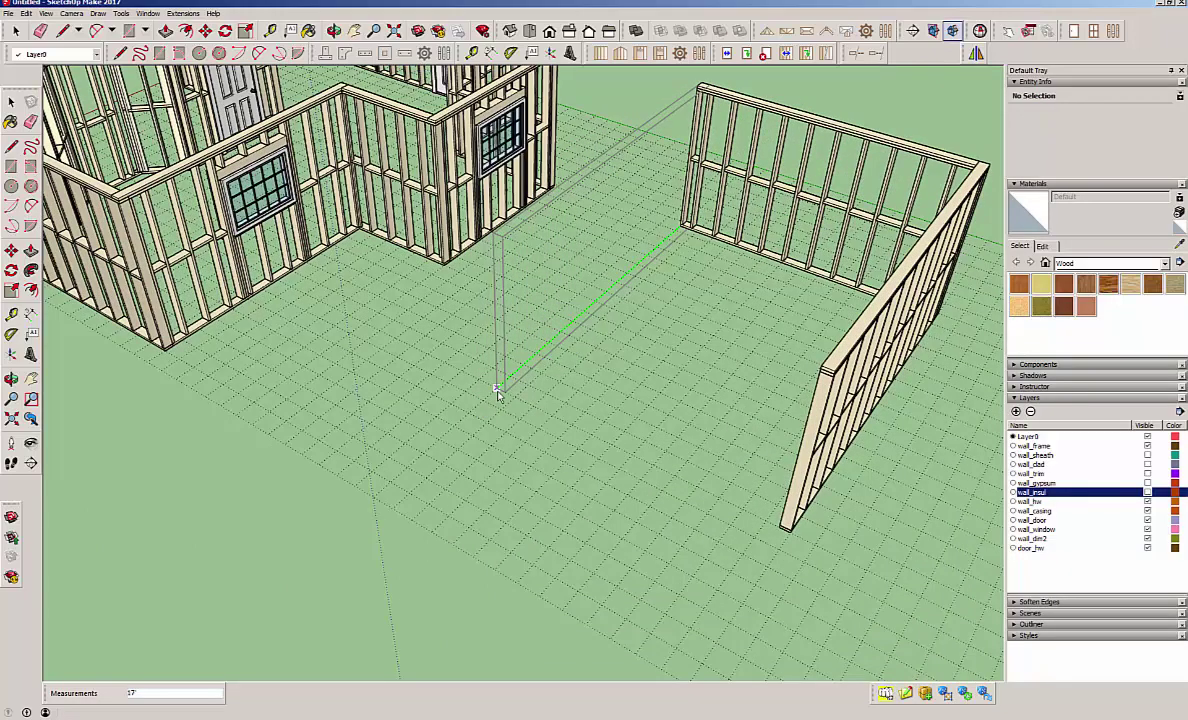
key("Return")
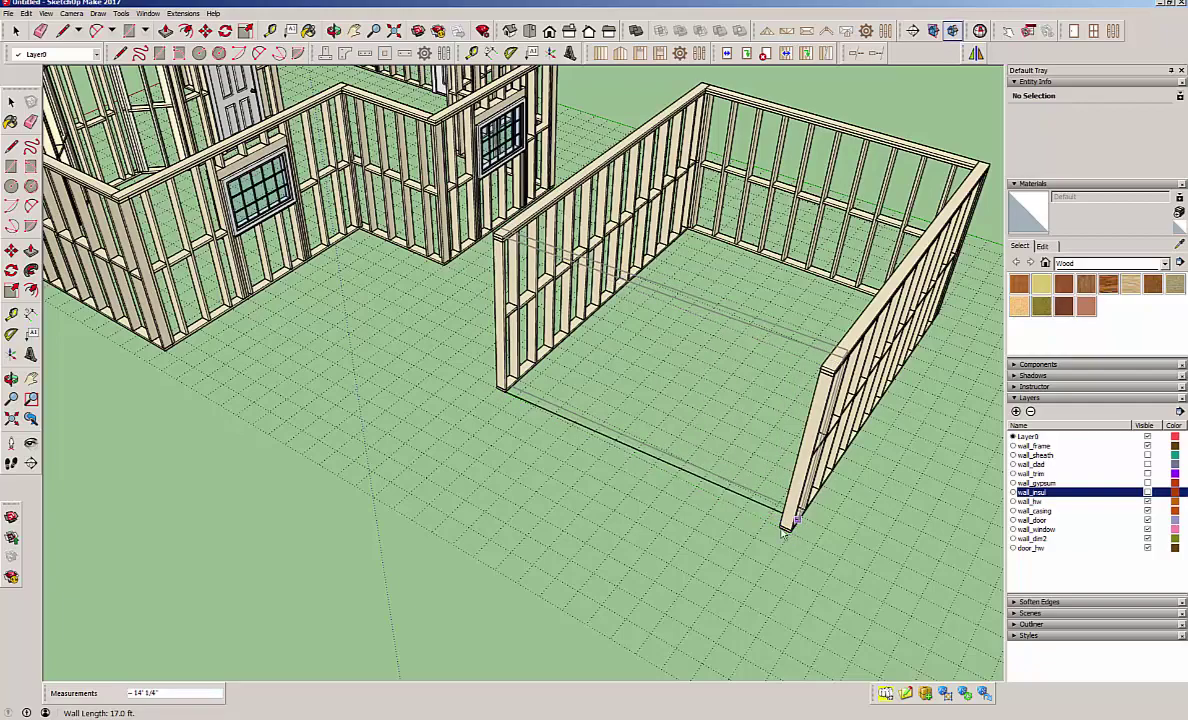
scroll(783, 533, "up", 5)
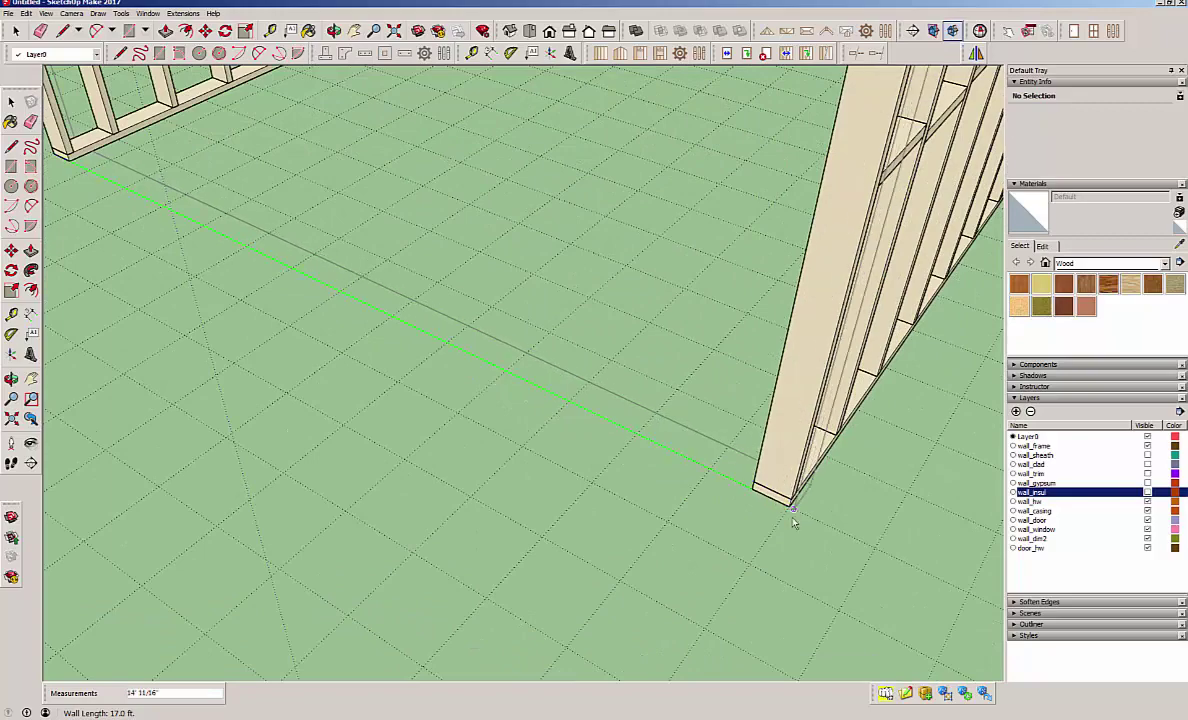
scroll(793, 520, "up", 3)
type("14'")
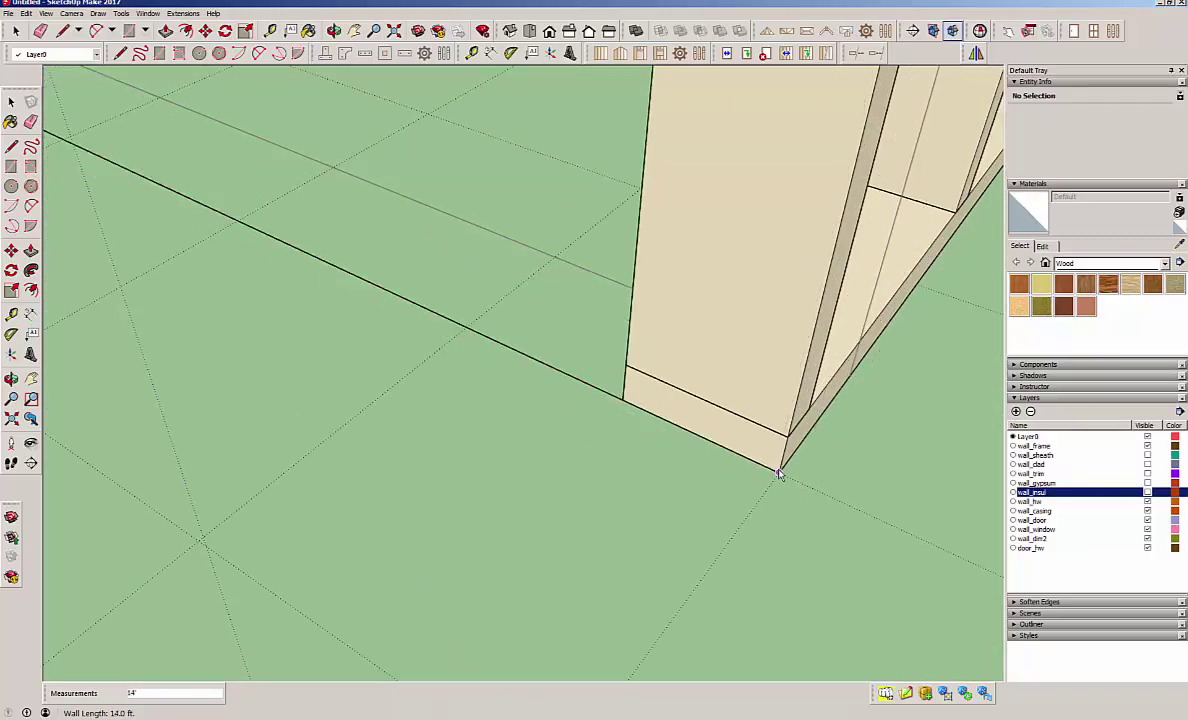
key("Return")
scroll(640, 540, "down", 3)
key("space")
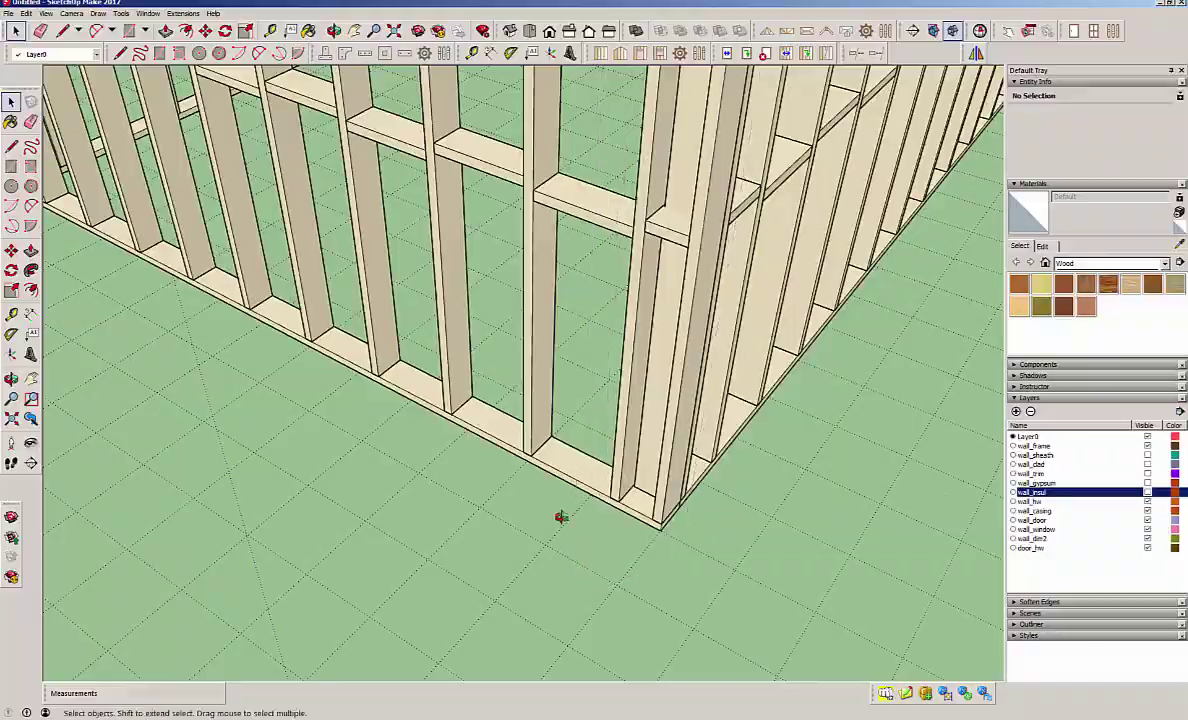
Add 3' by 6' 8" rectangular door openings with advanced door options off to the rectangle's two 17 ft walls
scroll(561, 517, "down", 6)
middle_click_drag(477, 570, 961, 261)
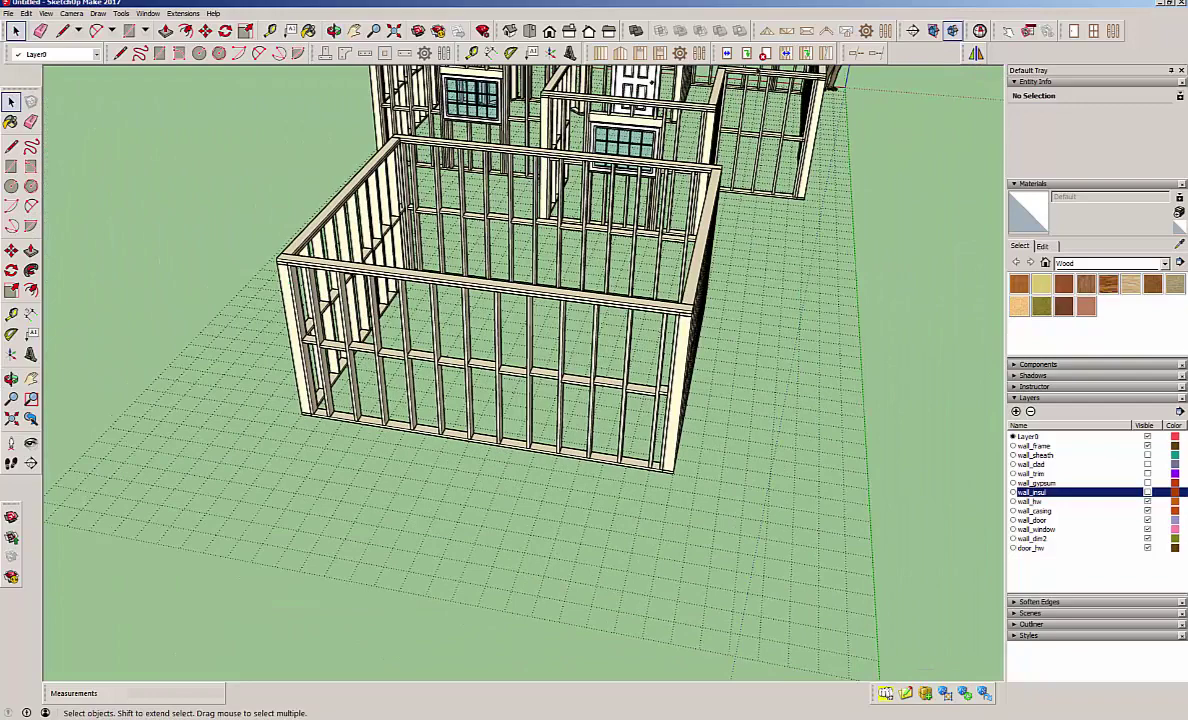
left_click(640, 53)
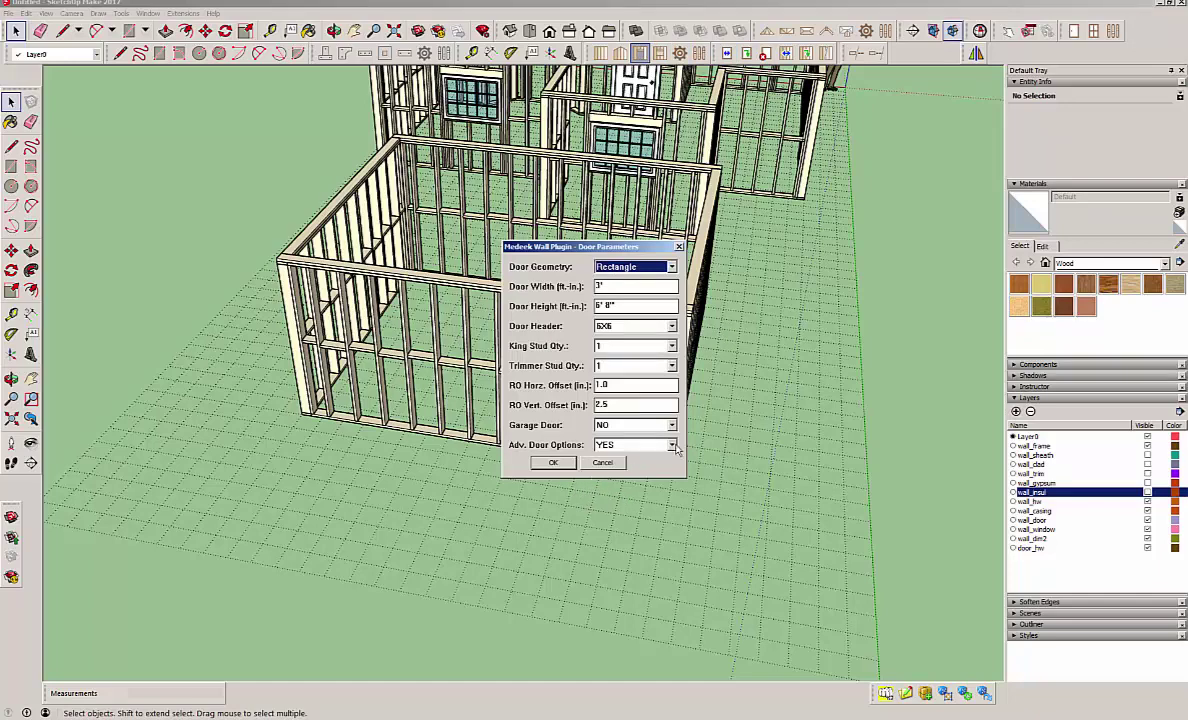
left_click(628, 444)
left_click(613, 468)
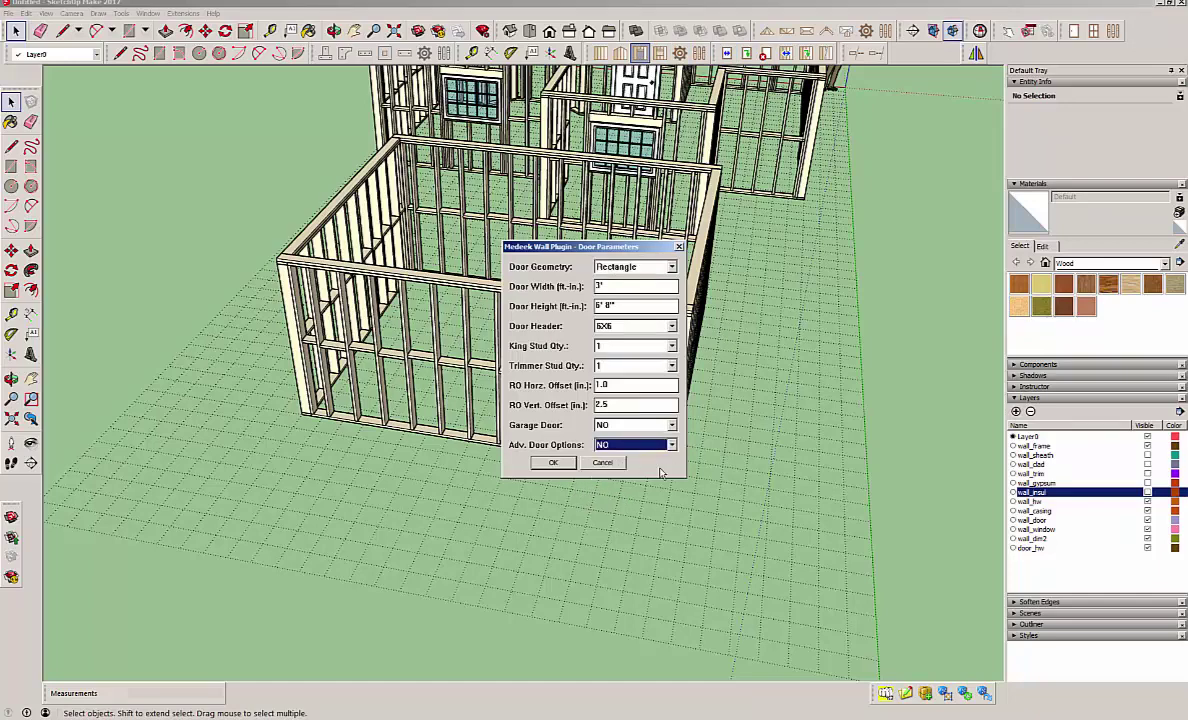
left_click(552, 462)
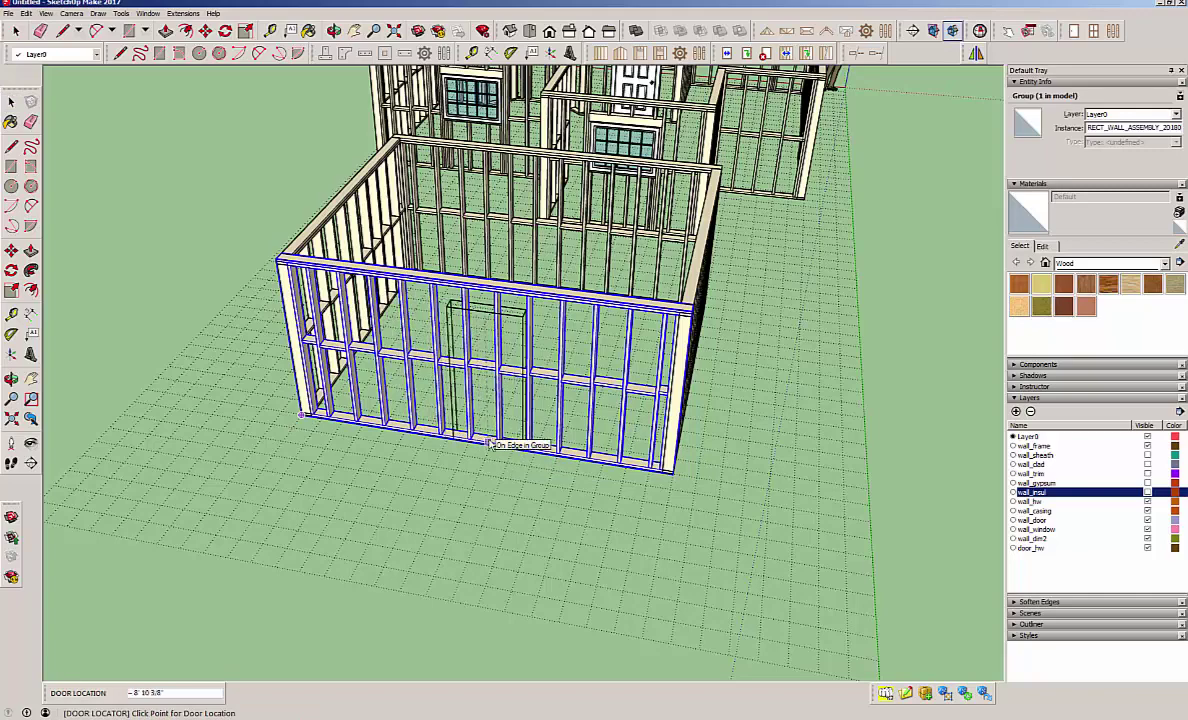
left_click(531, 370)
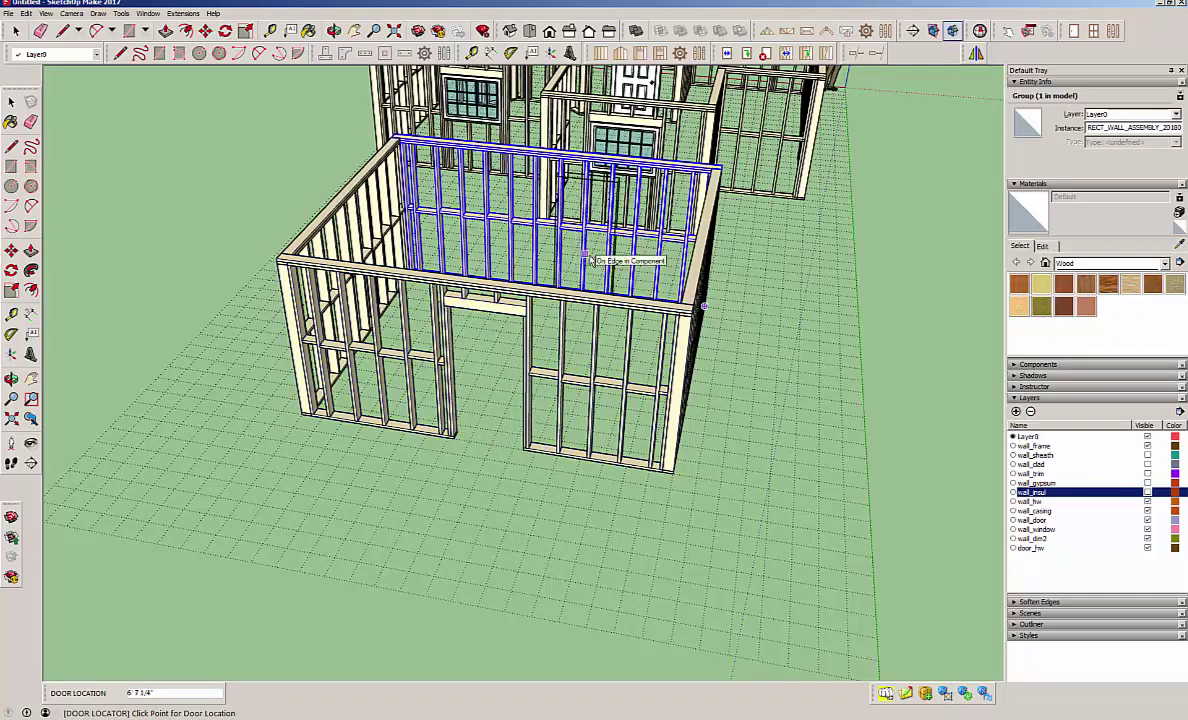
Add 4.0 ft by 3.0 ft rectangular window openings with advanced window options off to the rectangle's two 14 ft walls
left_click(659, 53)
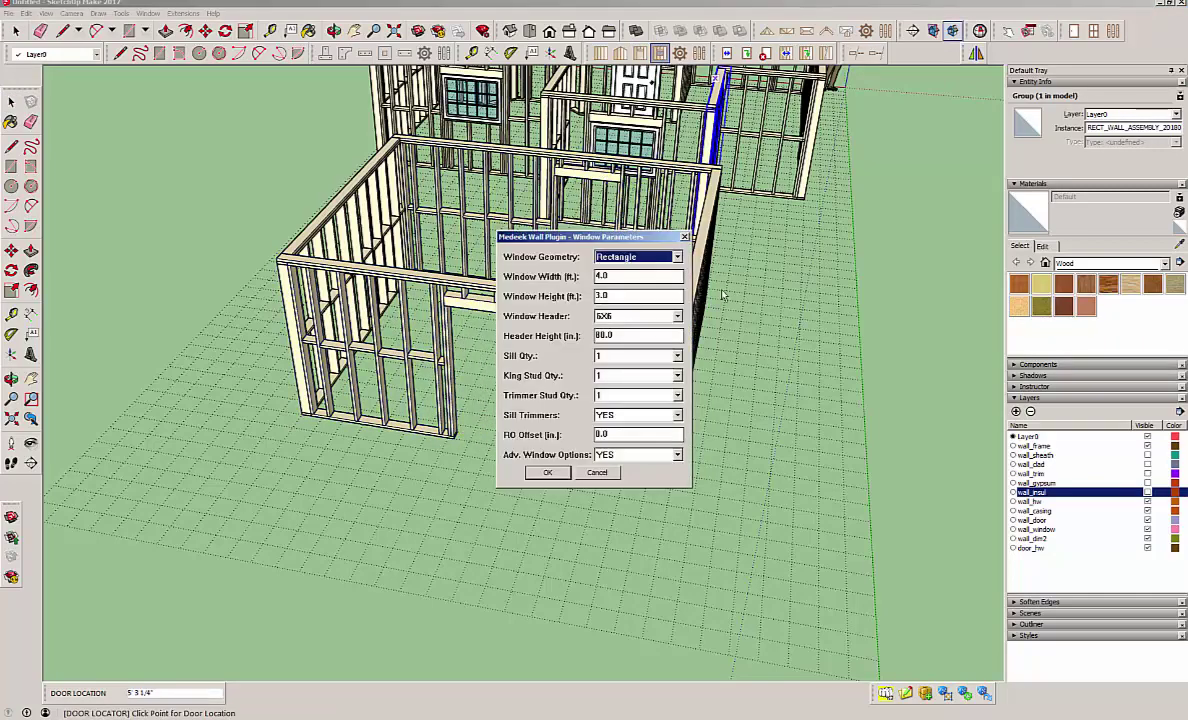
left_click(615, 455)
left_click(615, 468)
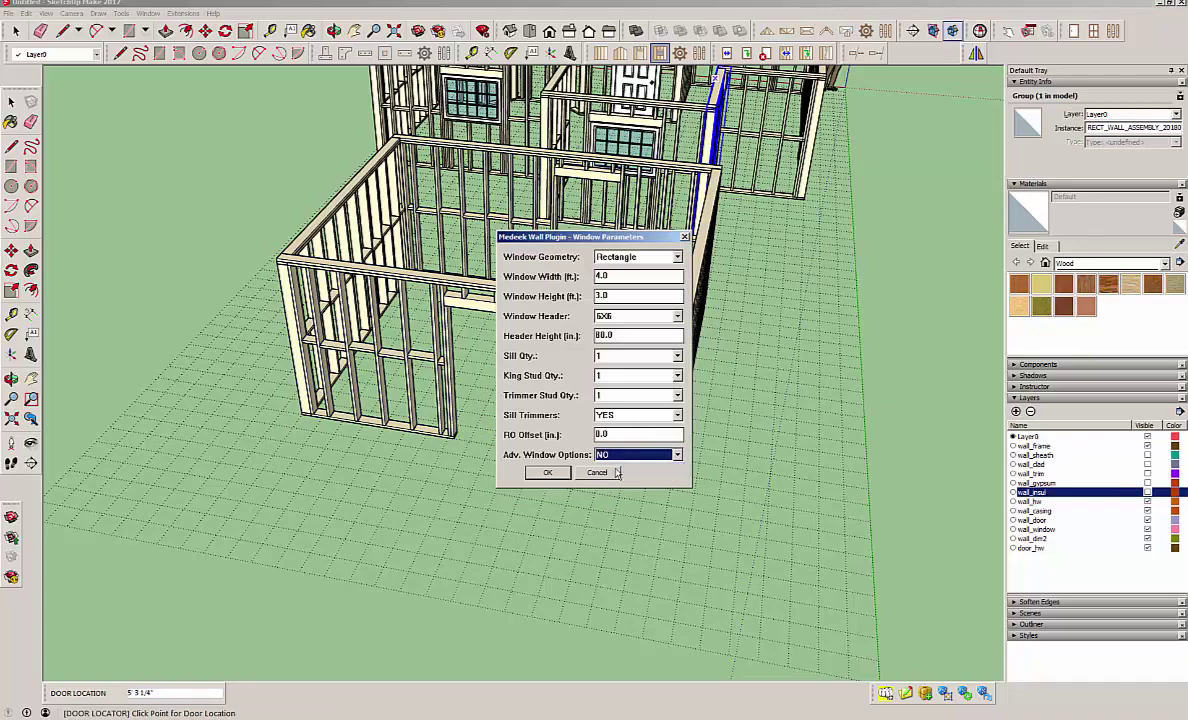
left_click(547, 473)
middle_click_drag(573, 392, 379, 391)
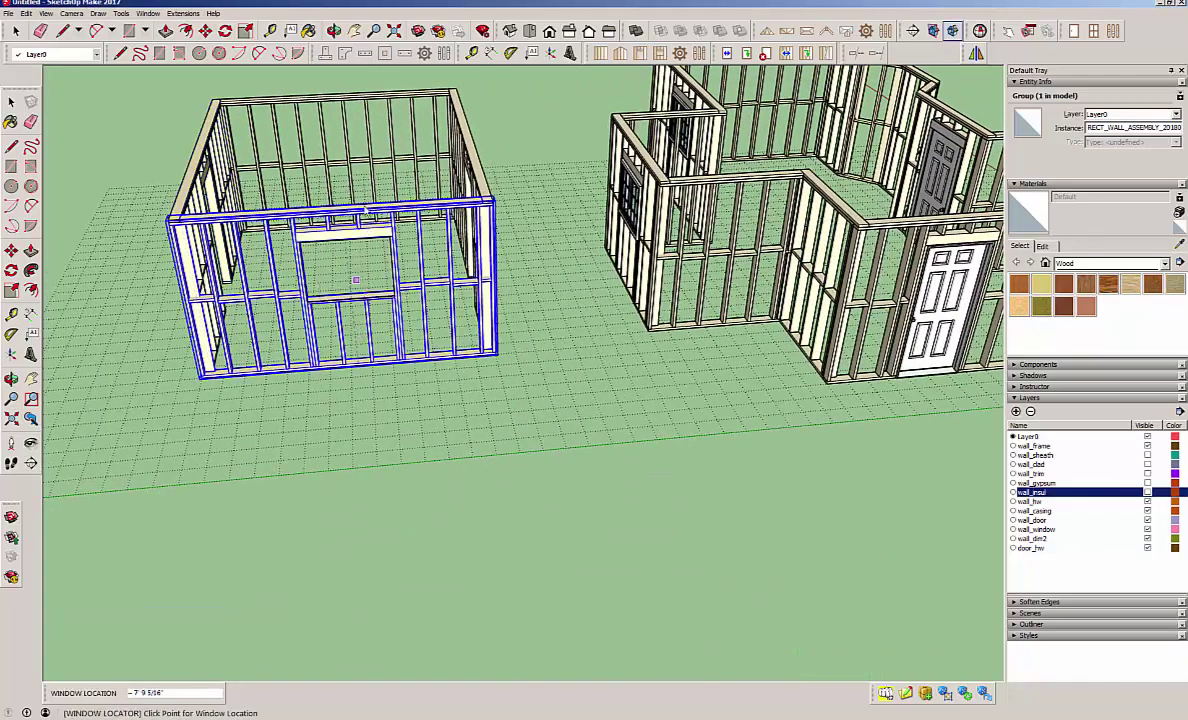
left_click(342, 285)
key("space")
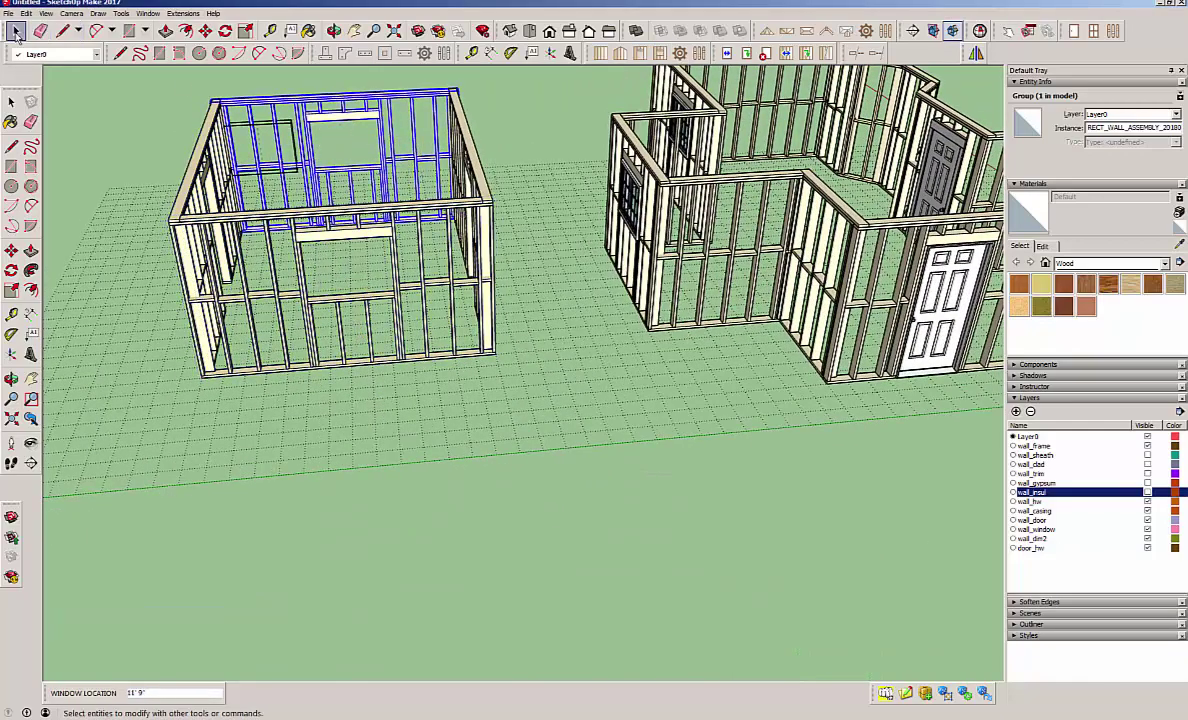
Select all four walls of the separate rectangle and convert them from 3D to 2D
middle_click_drag(490, 416, 438, 225)
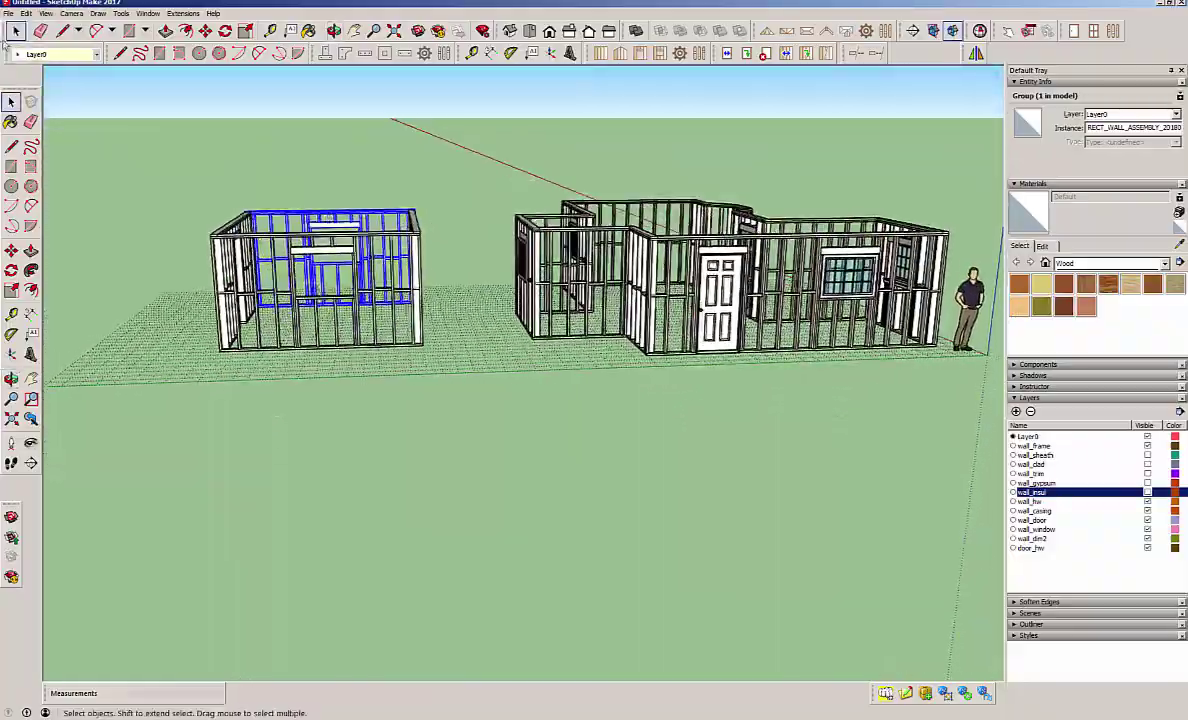
left_click(430, 284)
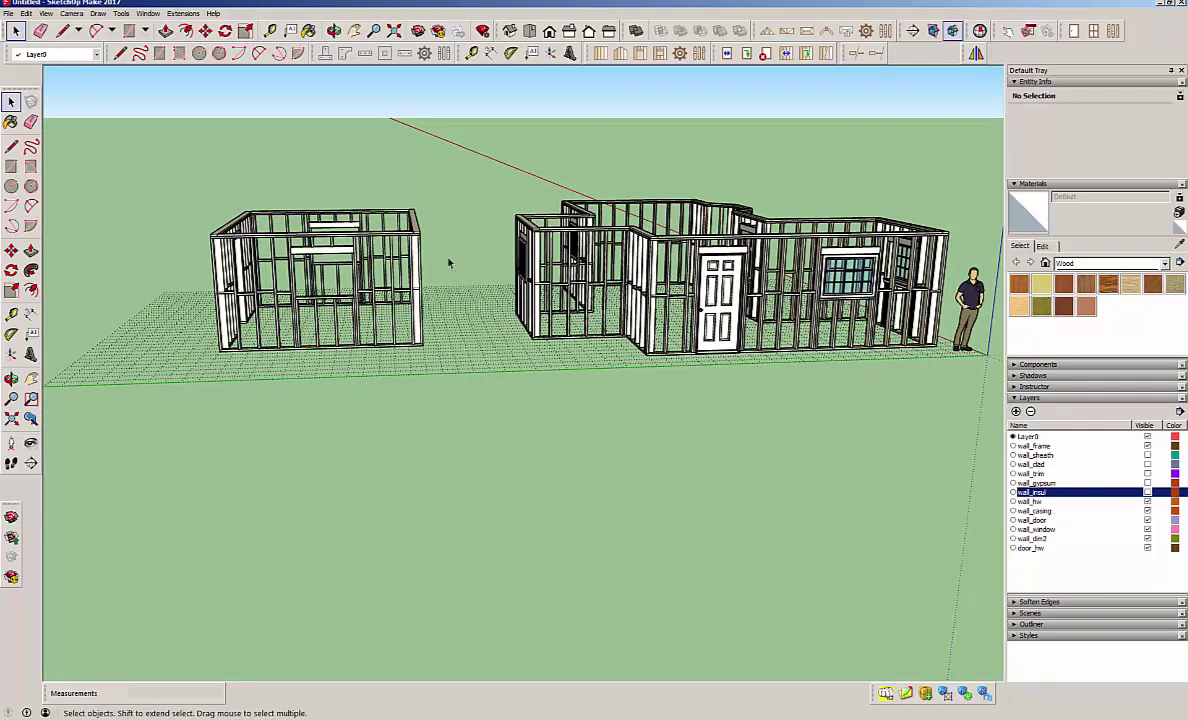
left_click_drag(203, 192, 203, 192)
right_click(330, 217)
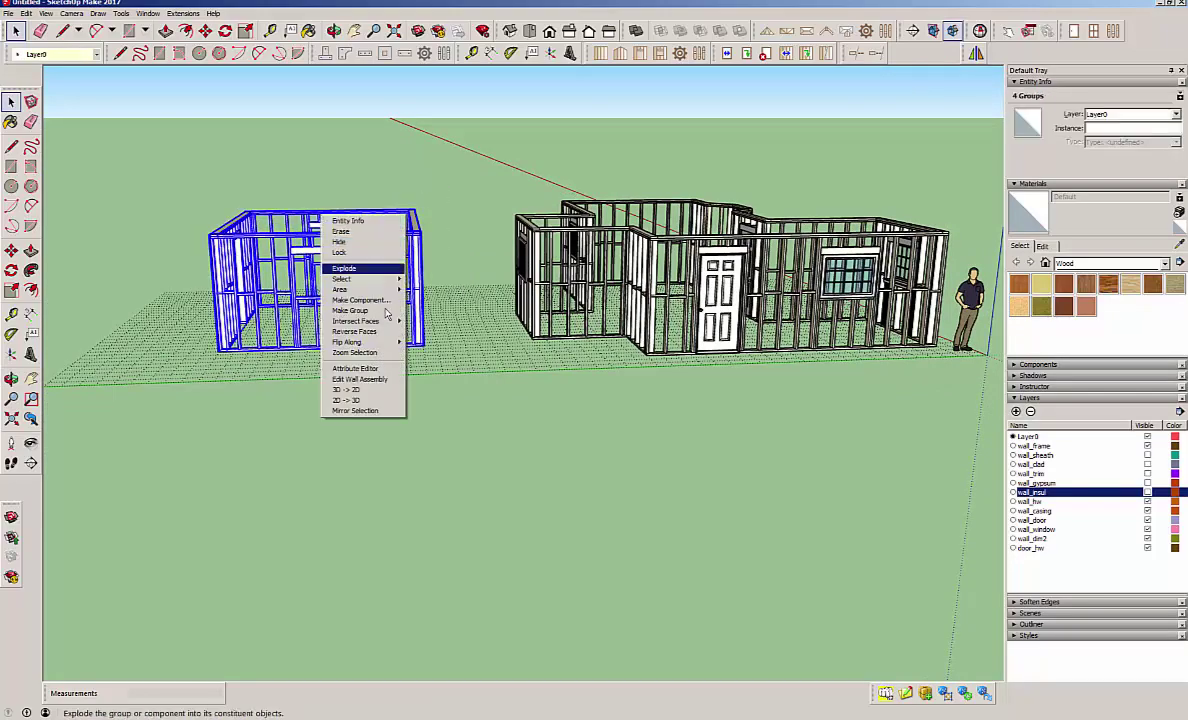
left_click(355, 391)
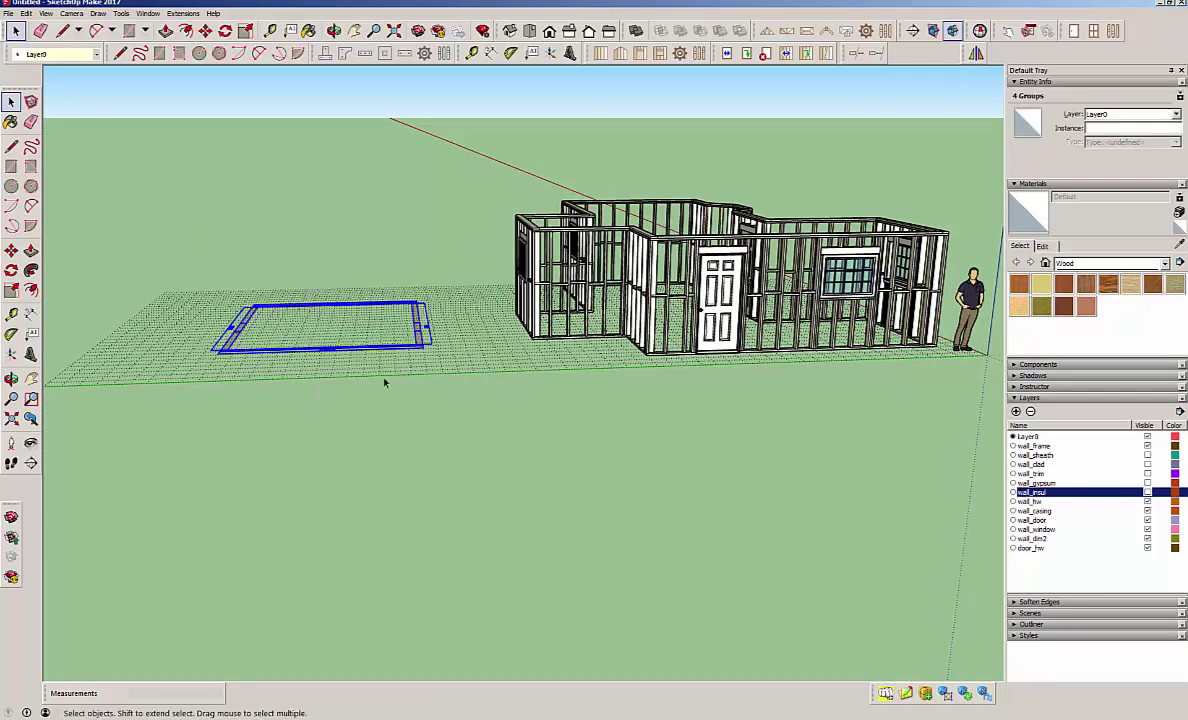
Select all the walls of the larger house layout and convert them from 3D to 2D
middle_click_drag(385, 382, 773, 216)
left_click_drag(771, 221, 460, 171)
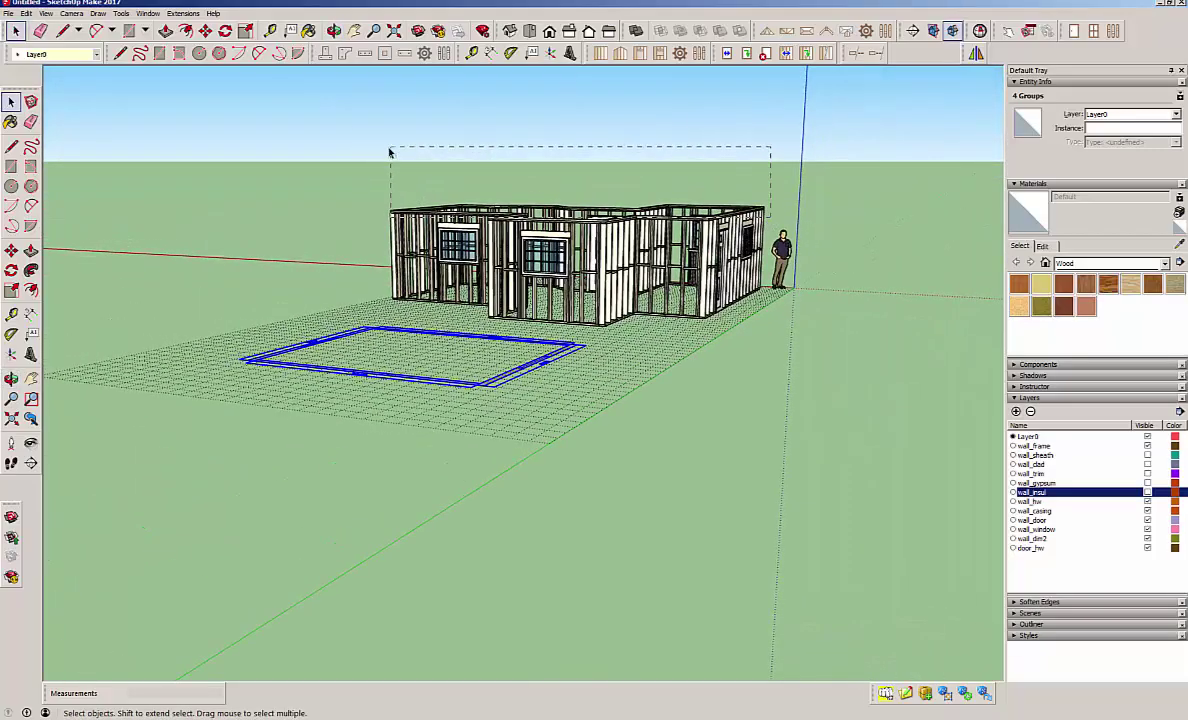
left_click_drag(390, 152, 366, 146)
middle_click_drag(366, 146, 615, 240)
right_click(627, 206)
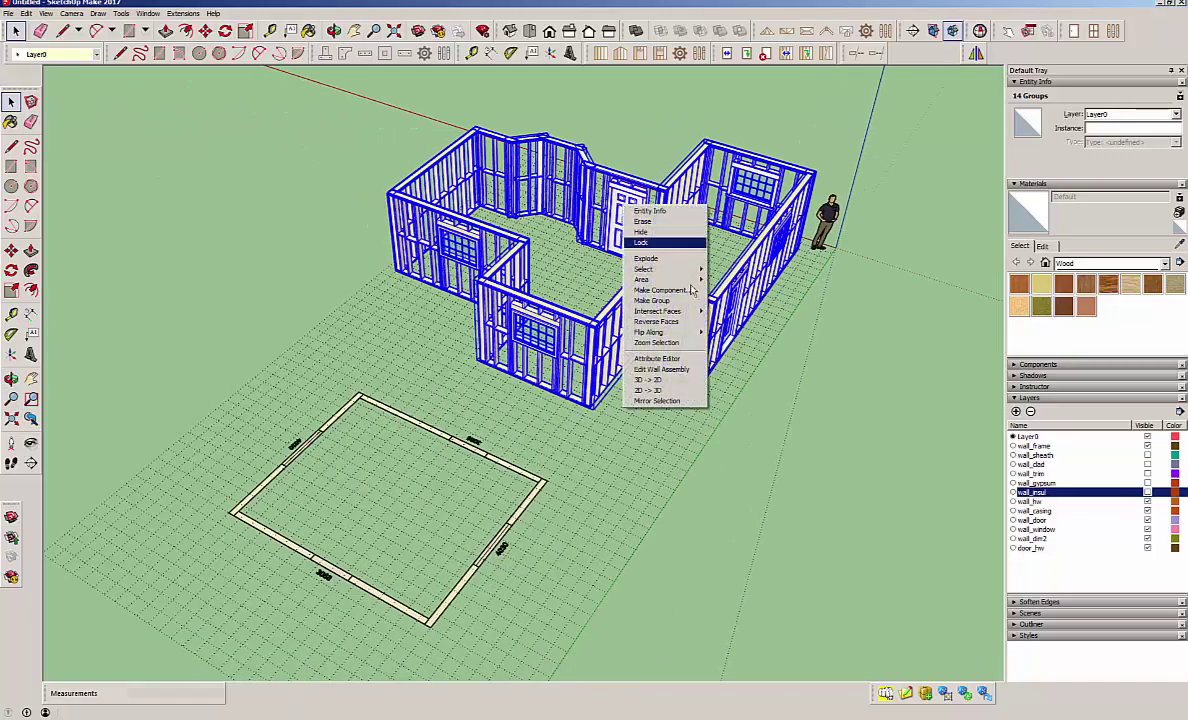
left_click(655, 380)
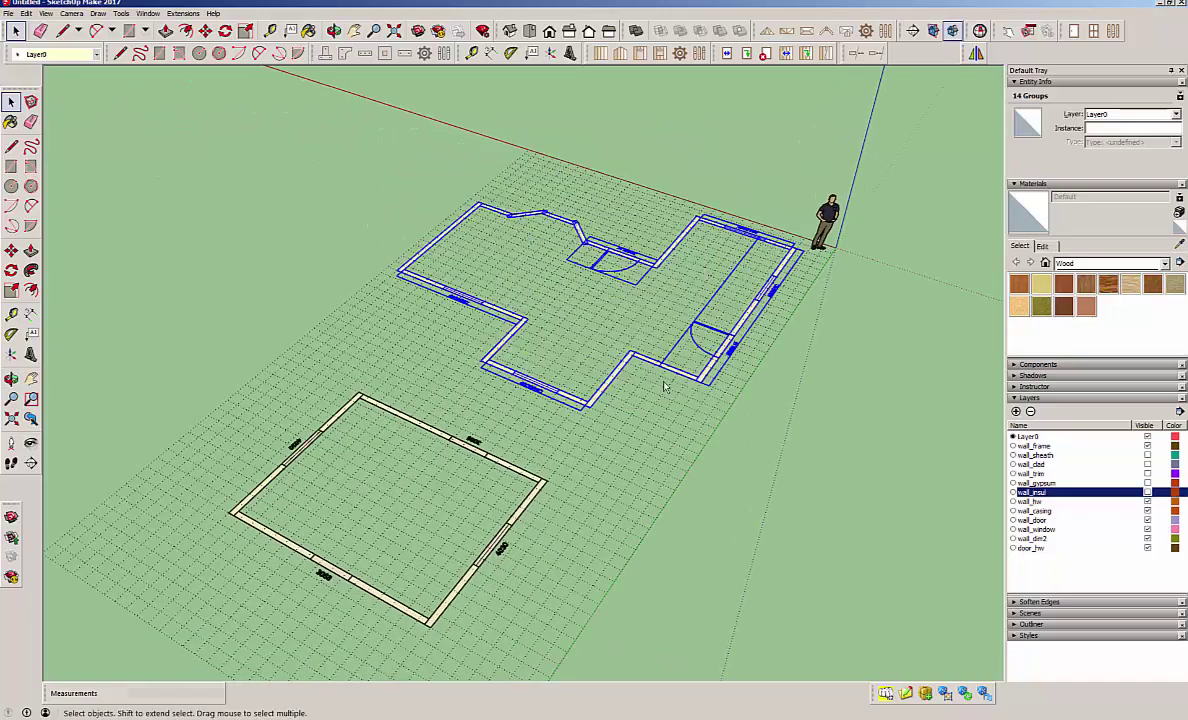
left_click(848, 396)
Examine the 2D door swings, window symbols and opening size labels on the house layout and the separate rectangle
middle_click_drag(848, 396, 212, 424)
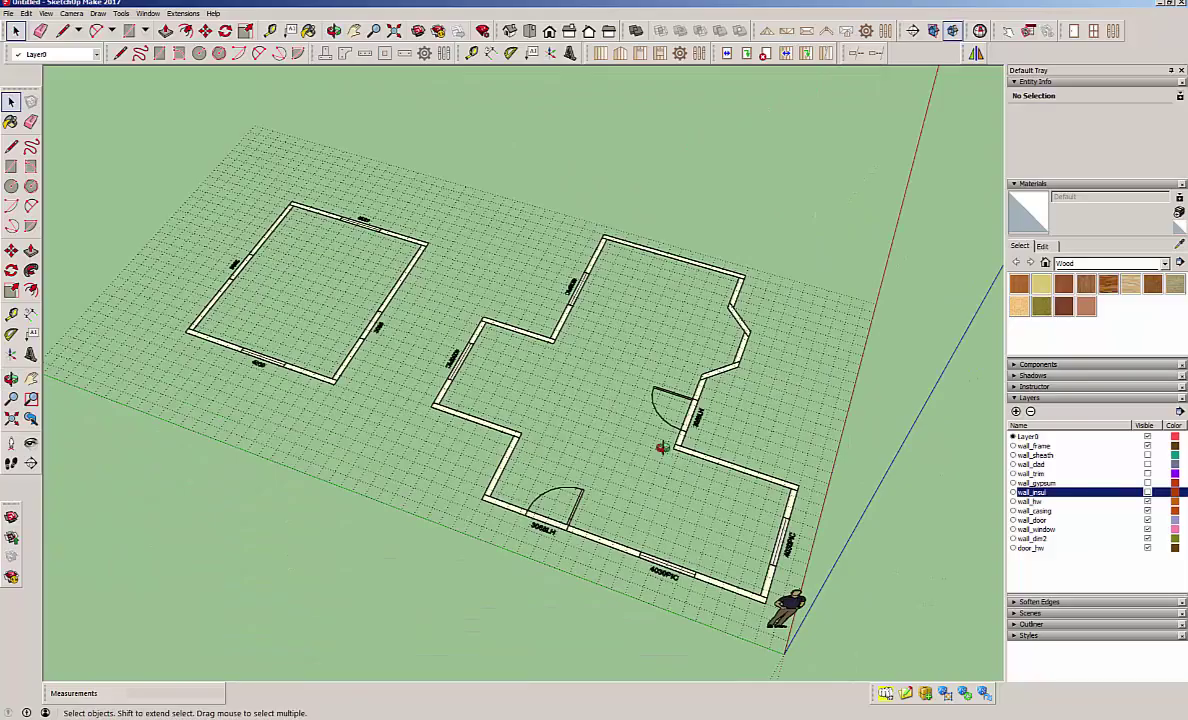
middle_click_drag(615, 415, 151, 445)
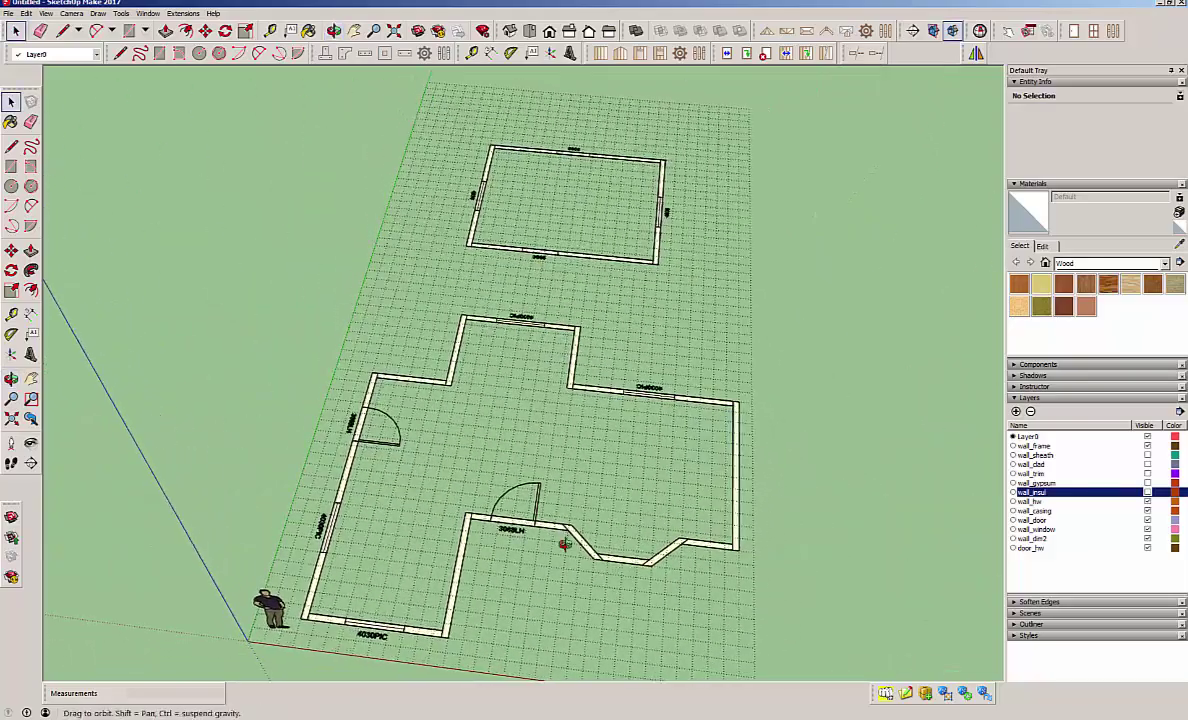
mouse_move(565, 544)
middle_mouse_down()
mouse_move(499, 557)
mouse_move(600, 462)
middle_mouse_up()
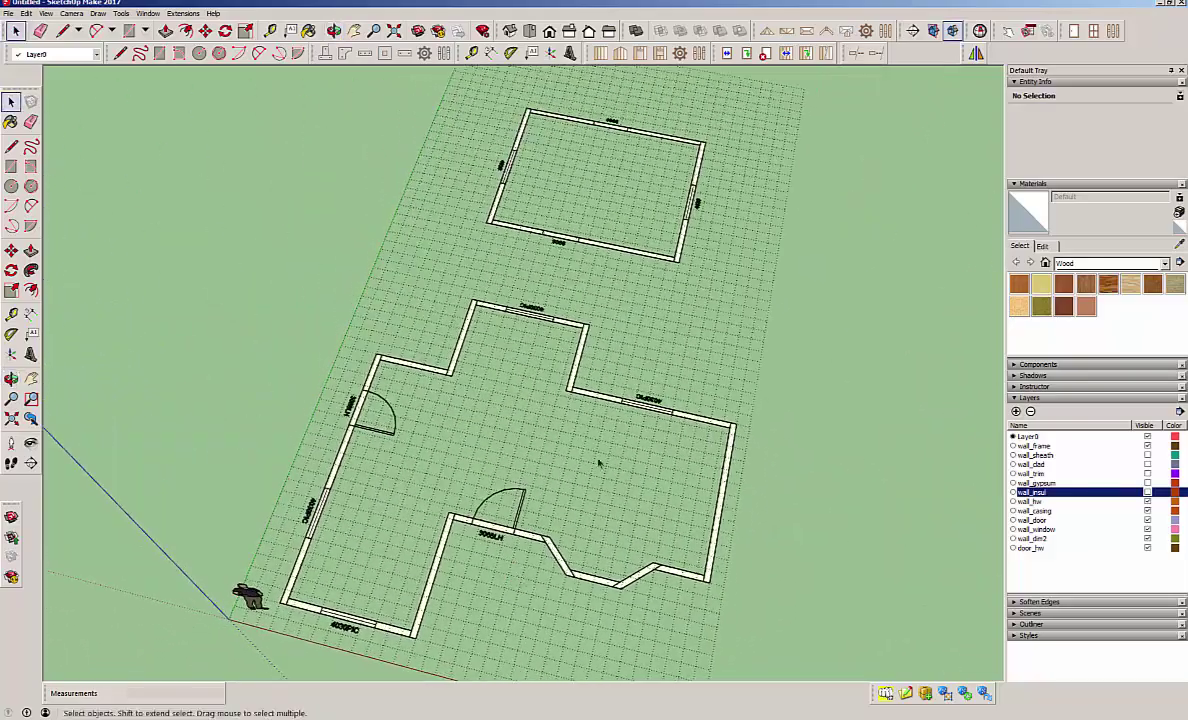
scroll(548, 287, "up", 4)
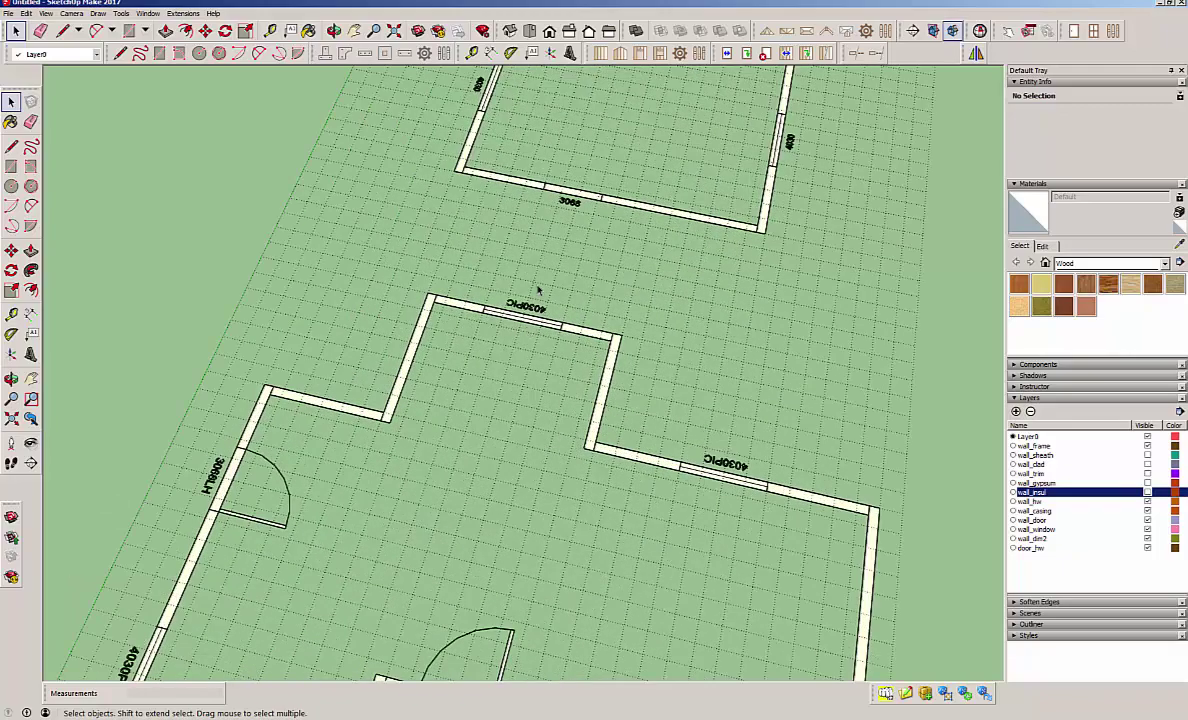
scroll(503, 299, "up", 3)
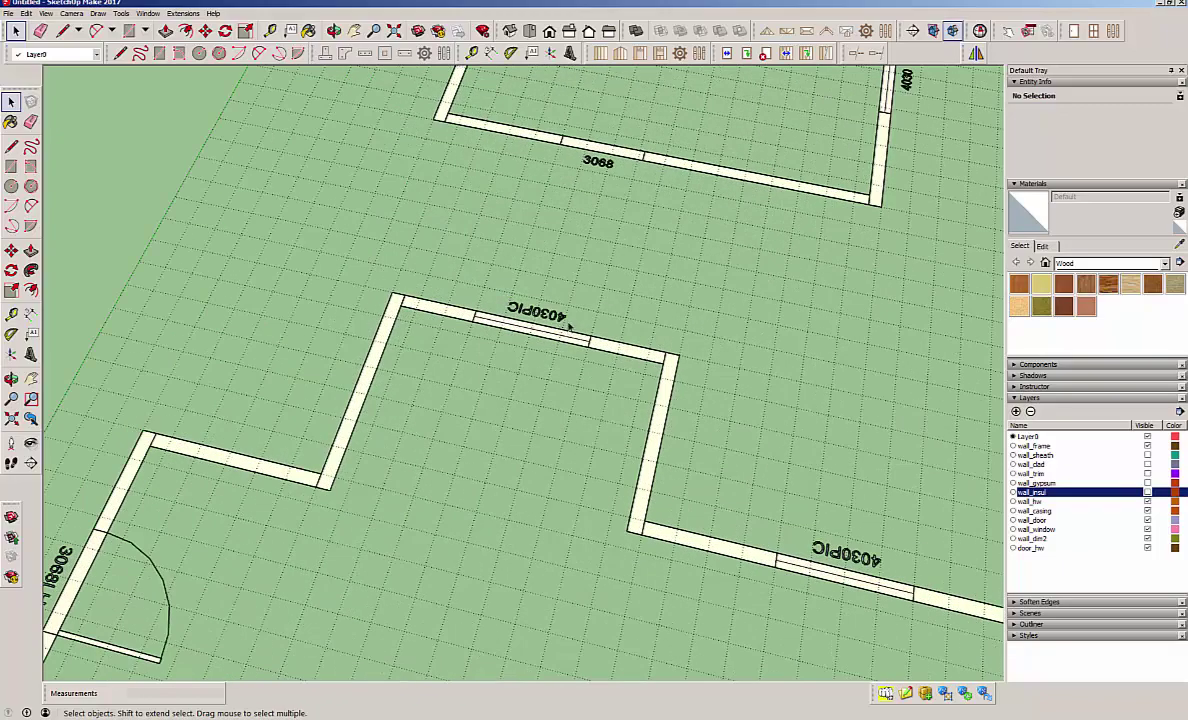
scroll(540, 334, "up", 3)
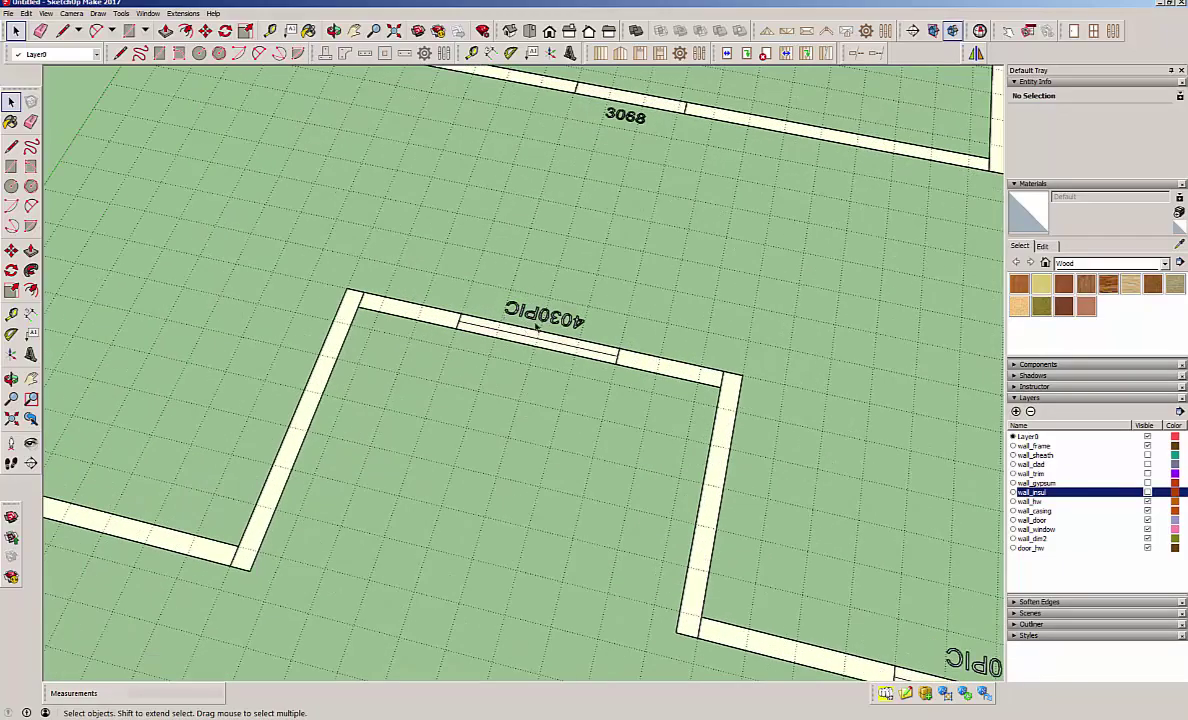
scroll(537, 328, "up", 2)
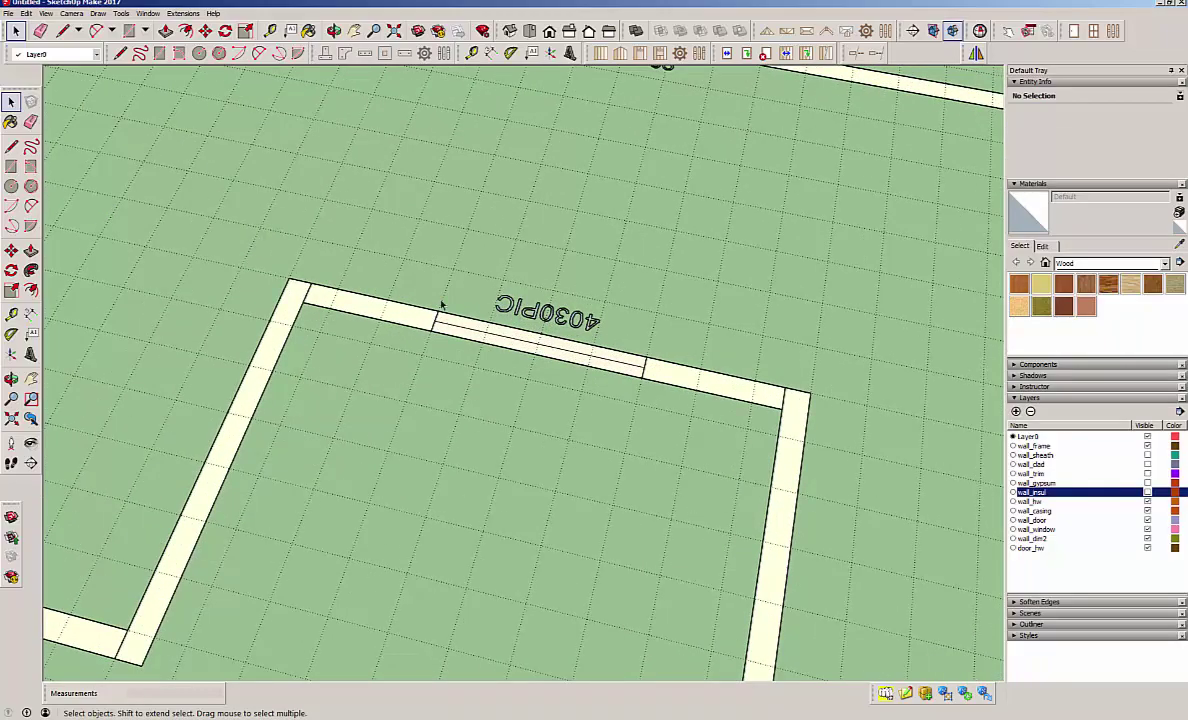
scroll(441, 304, "down", 4)
scroll(437, 257, "down", 4)
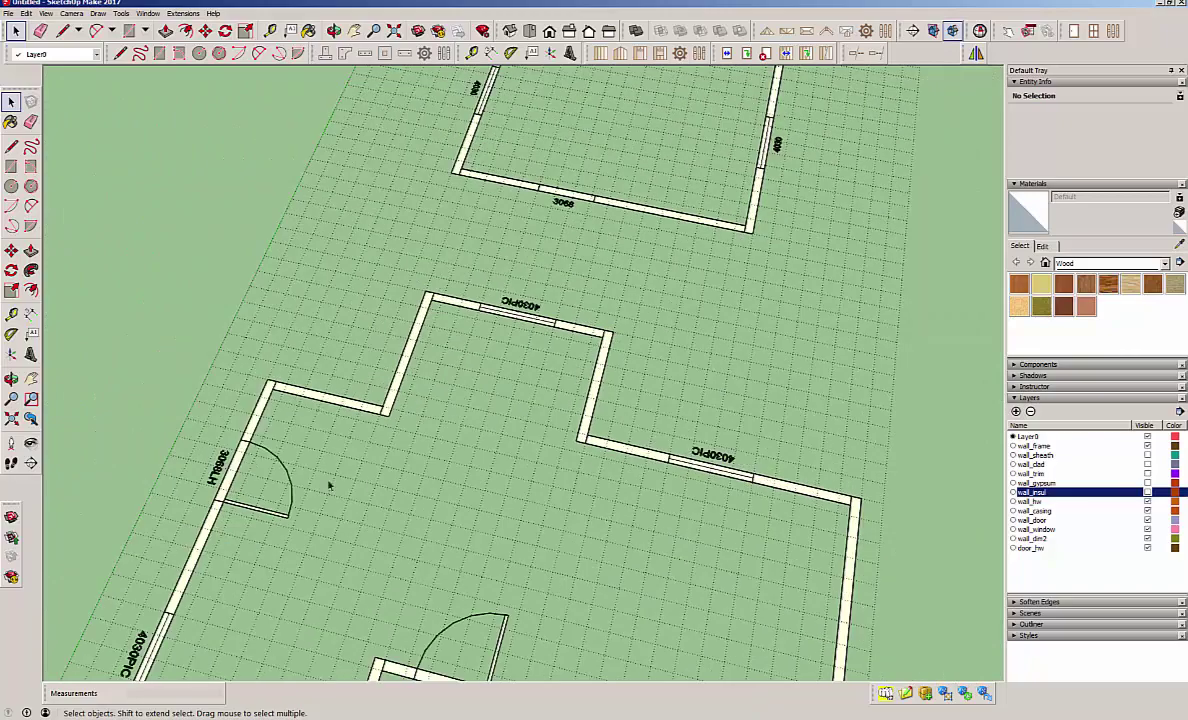
scroll(329, 486, "up", 1)
scroll(398, 403, "down", 3)
scroll(455, 603, "up", 2)
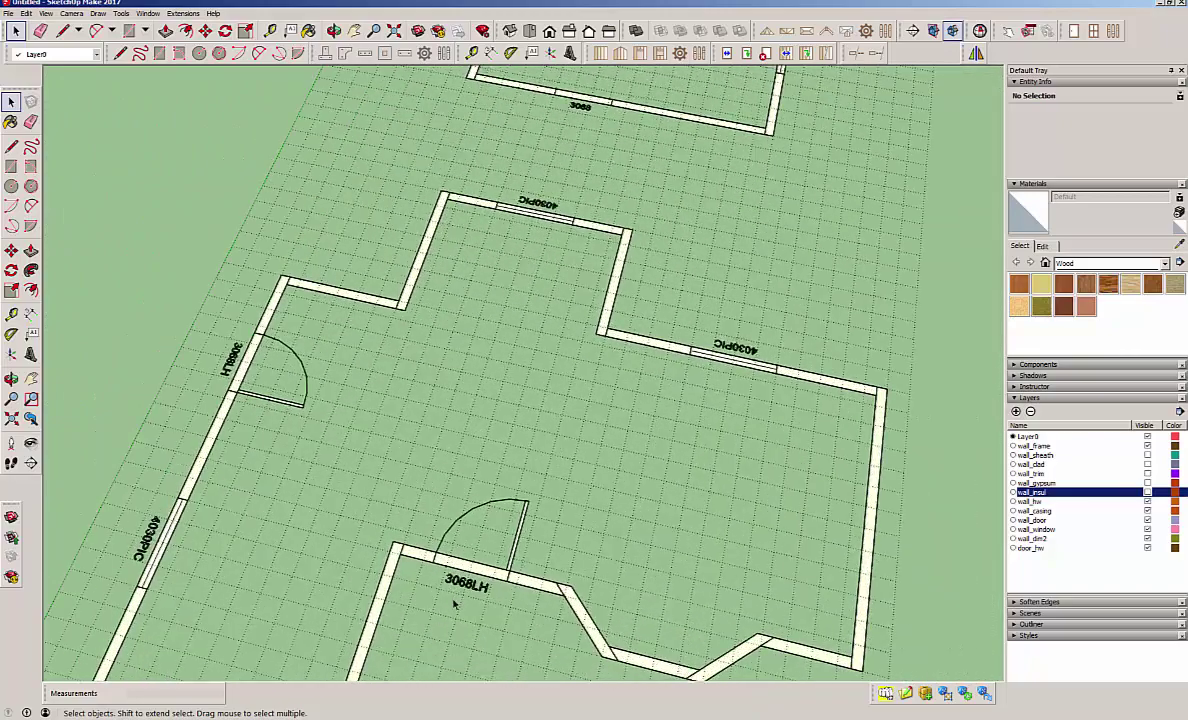
scroll(456, 600, "down", 1)
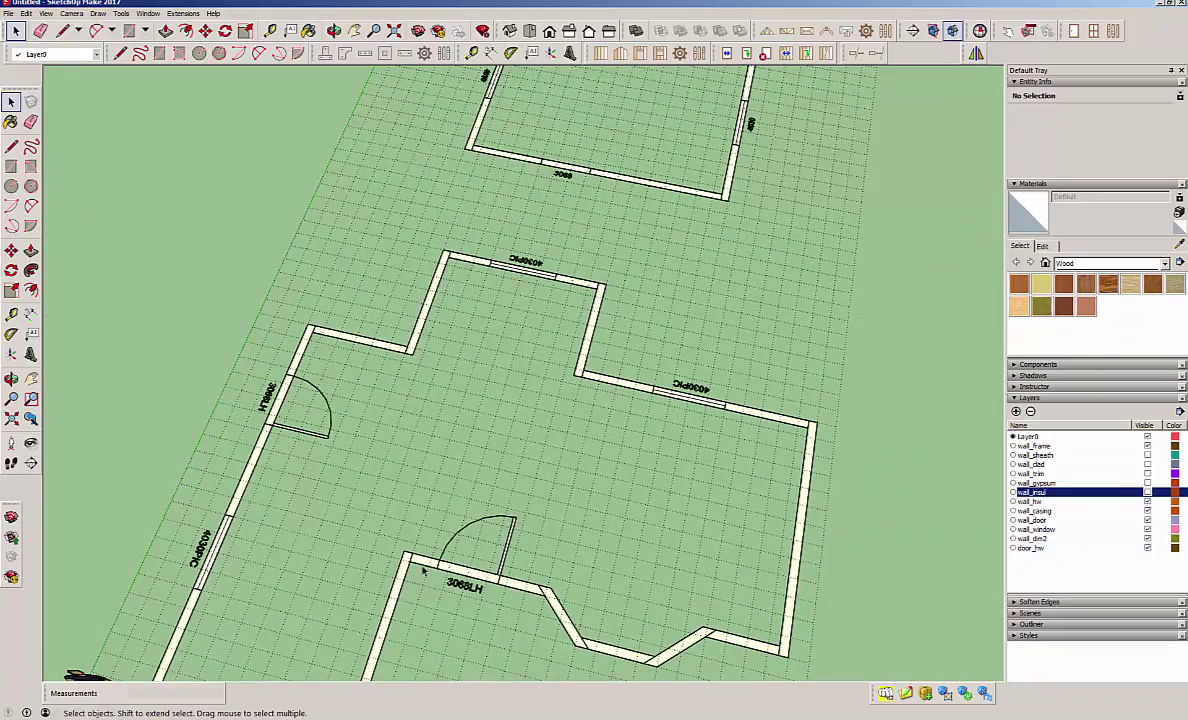
scroll(513, 530, "down", 2)
scroll(626, 236, "up", 5)
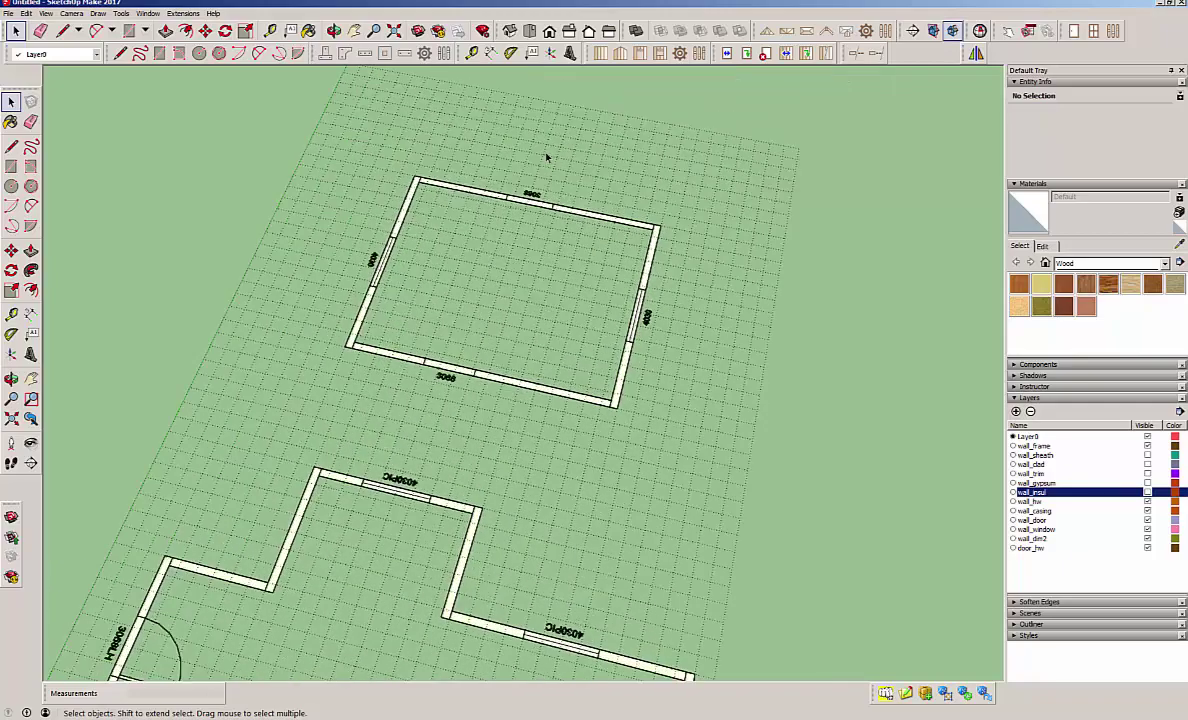
scroll(420, 444, "up", 3)
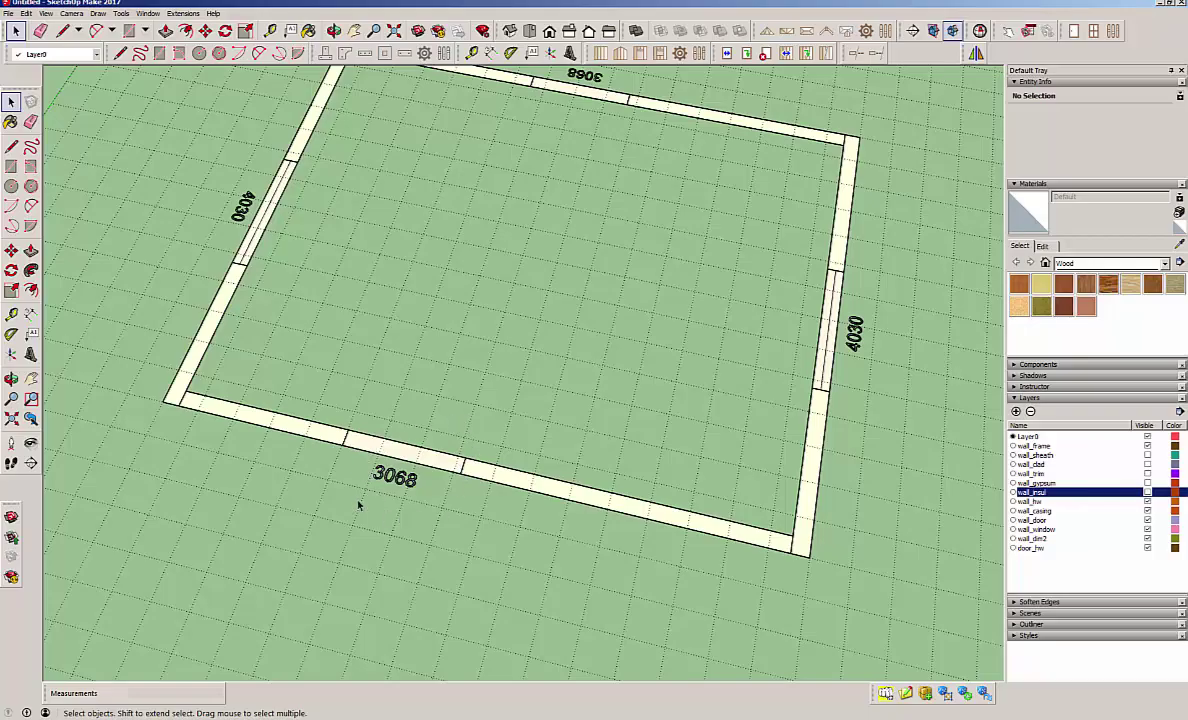
scroll(405, 523, "down", 3)
Delete all four walls of the separate rectangle beside the house layout
mouse_move(427, 516)
middle_mouse_down()
mouse_move(472, 508)
mouse_move(265, 442)
mouse_move(573, 443)
mouse_move(366, 439)
middle_mouse_up()
scroll(561, 438, "down", 3)
left_click_drag(441, 302, 676, 535)
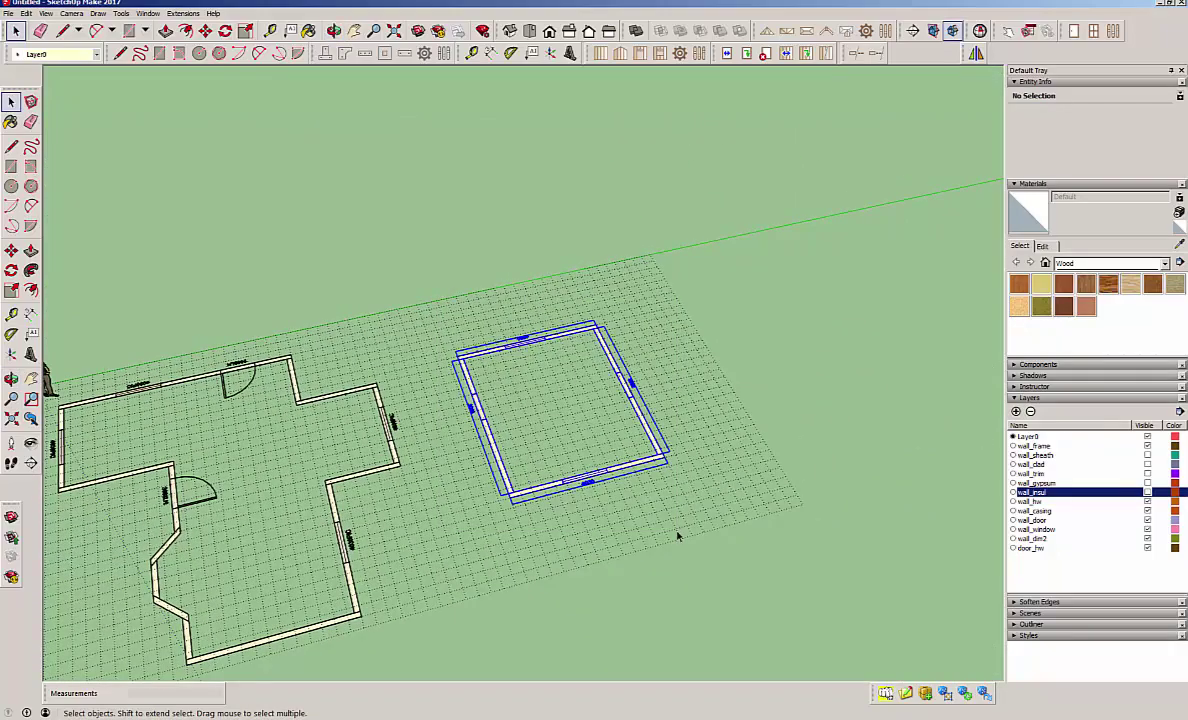
key("Delete")
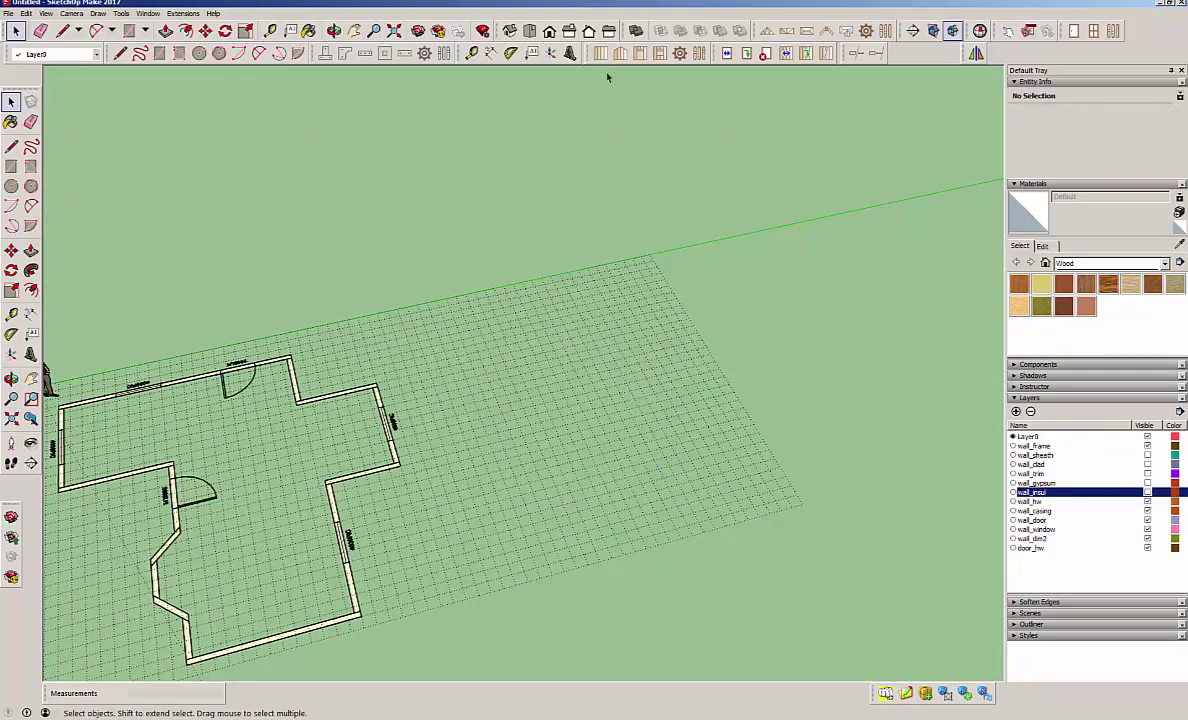
Accept the rectangular wall and advanced options, and draw a first wall 13 ft long on the empty grid beside the house
left_click(600, 53)
left_click(538, 562)
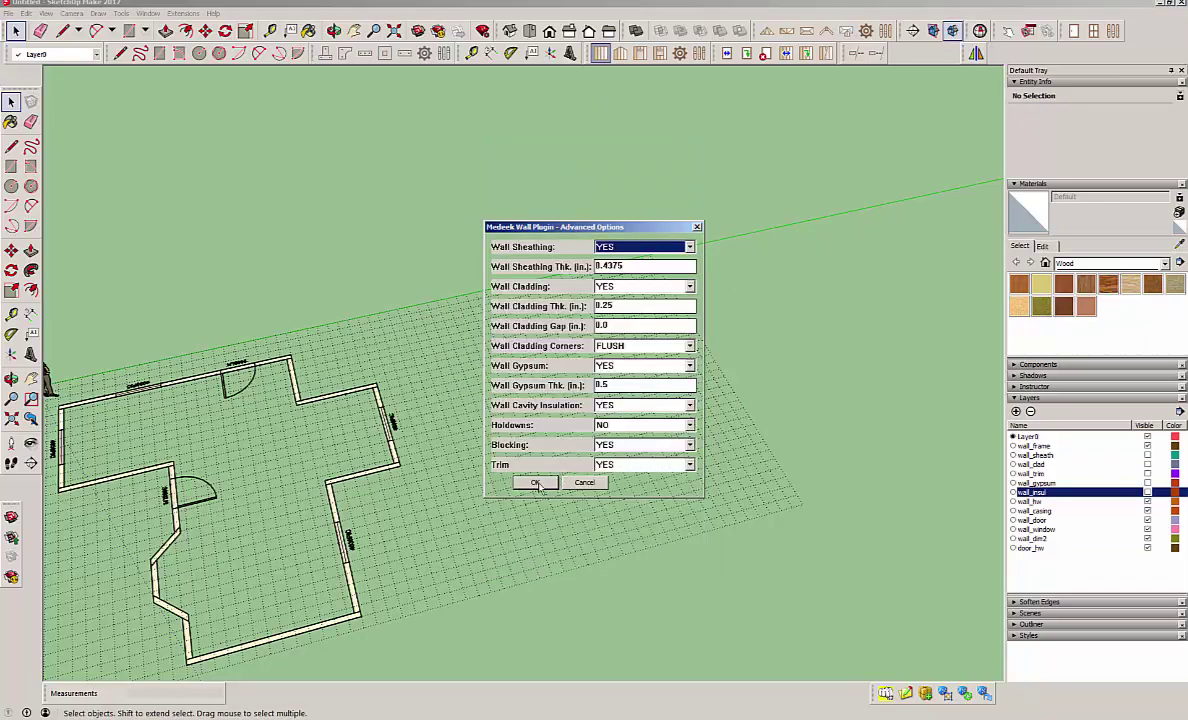
left_click(535, 482)
left_click(512, 421)
scroll(580, 420, "up", 4)
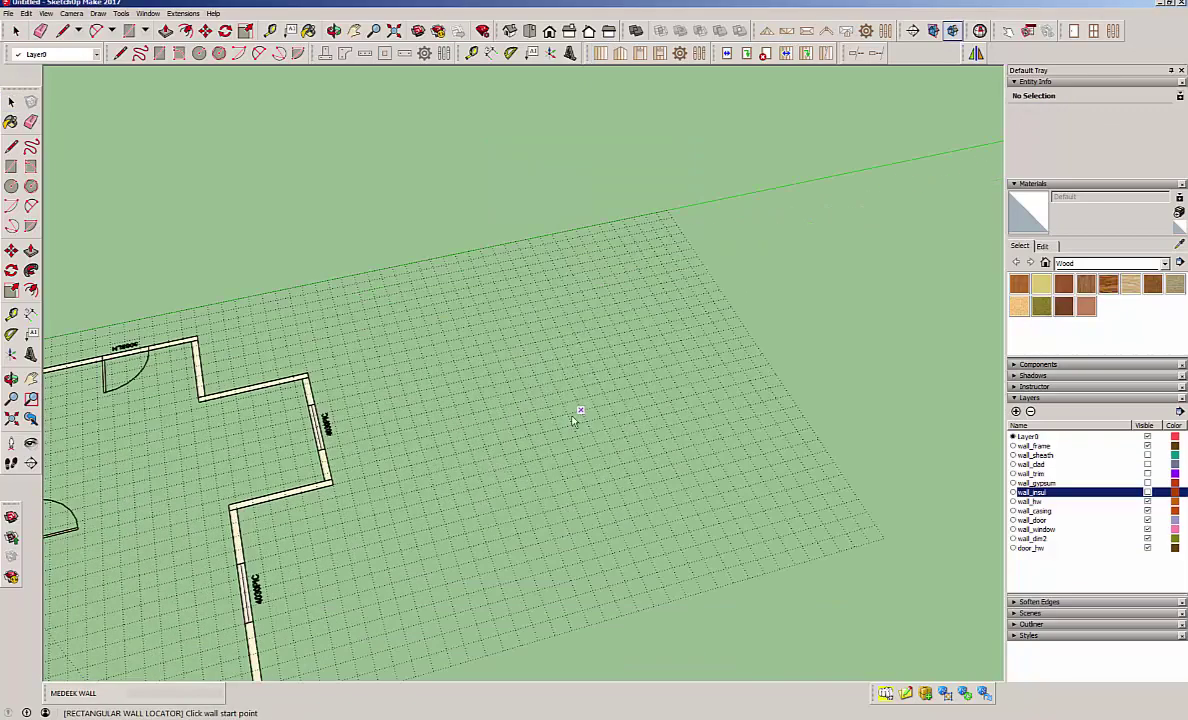
left_click(465, 573)
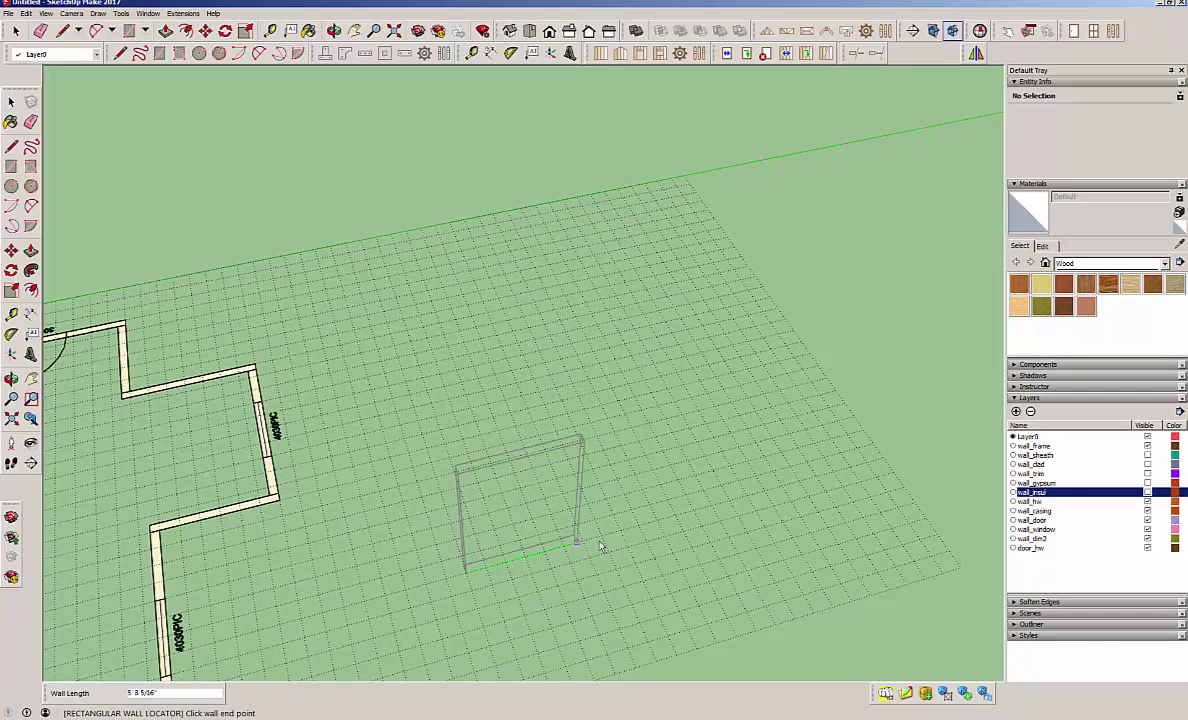
left_click(712, 508)
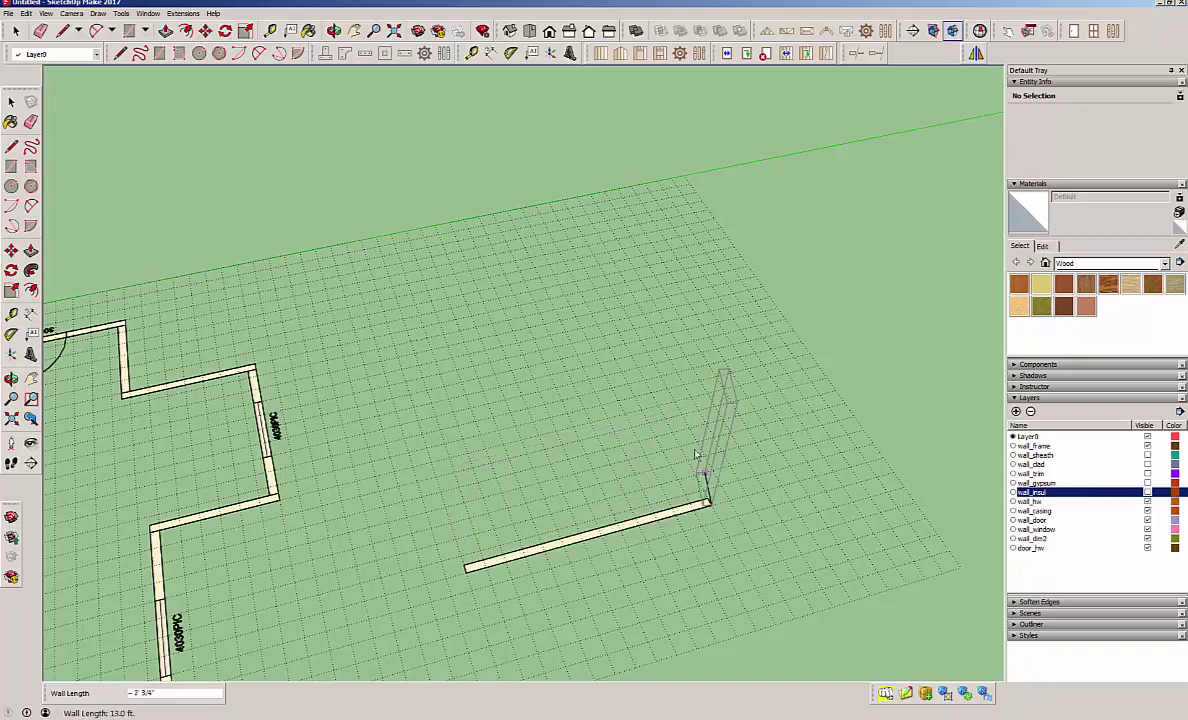
Draw a second wall 16 ft long perpendicular to the first and a third wall 13 ft long parallel to the first
middle_click_drag(711, 505, 390, 478)
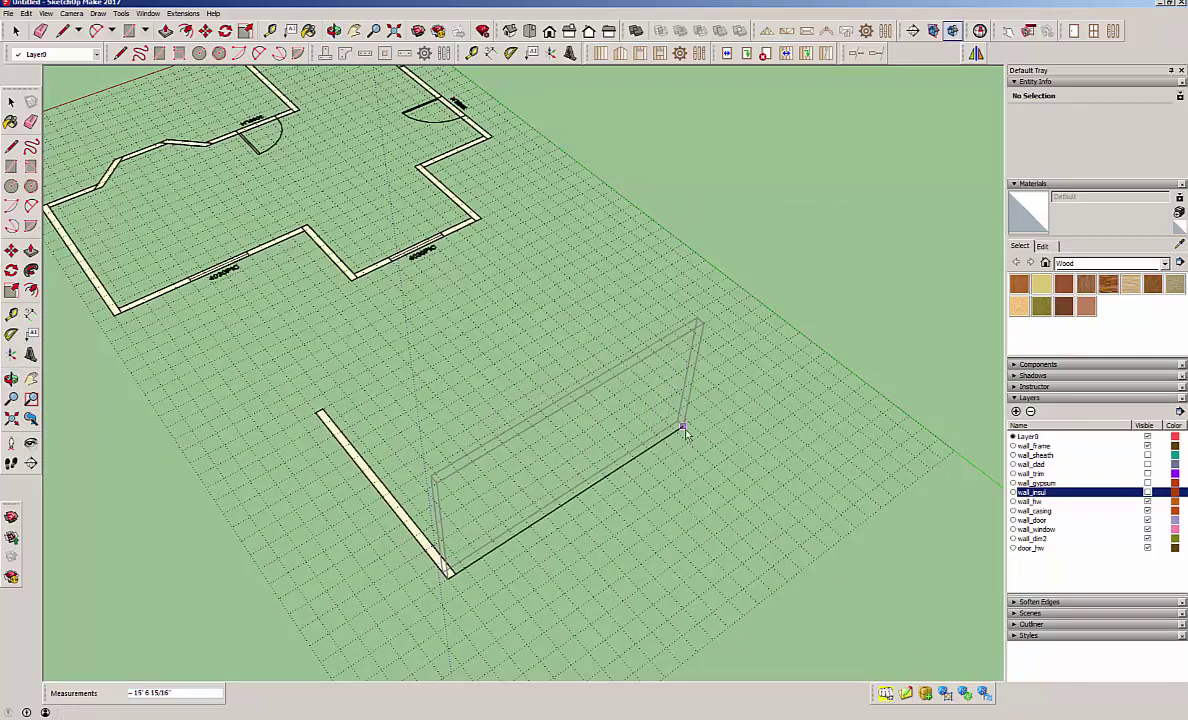
type("16")
key("Return")
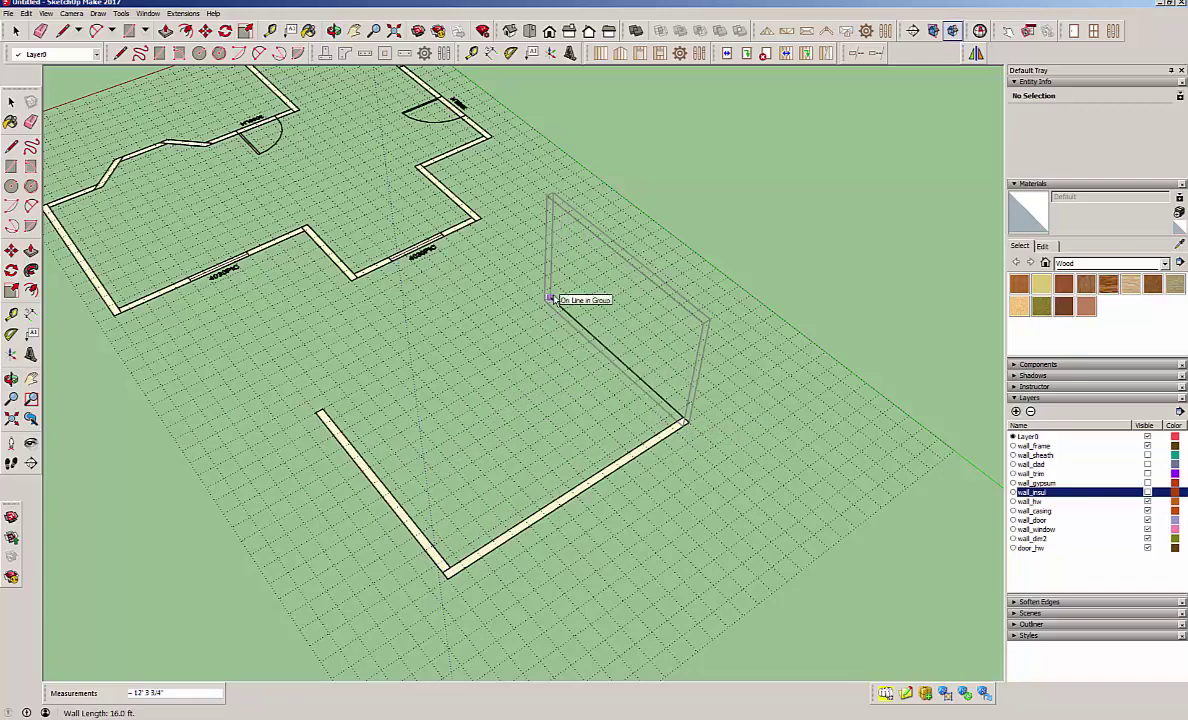
type("13")
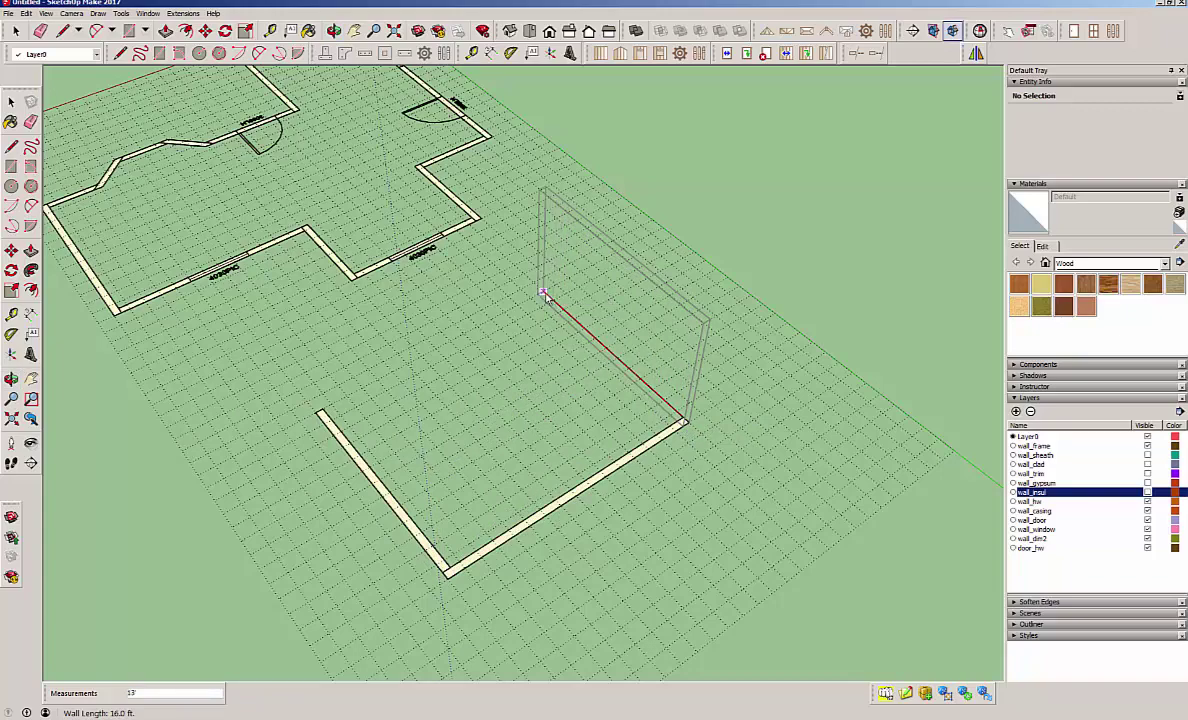
key("Return")
Draw a 6 ft wall along the open side and a 2.8284 ft angled wall that begins an outward bay
scroll(480, 330, "up", 3)
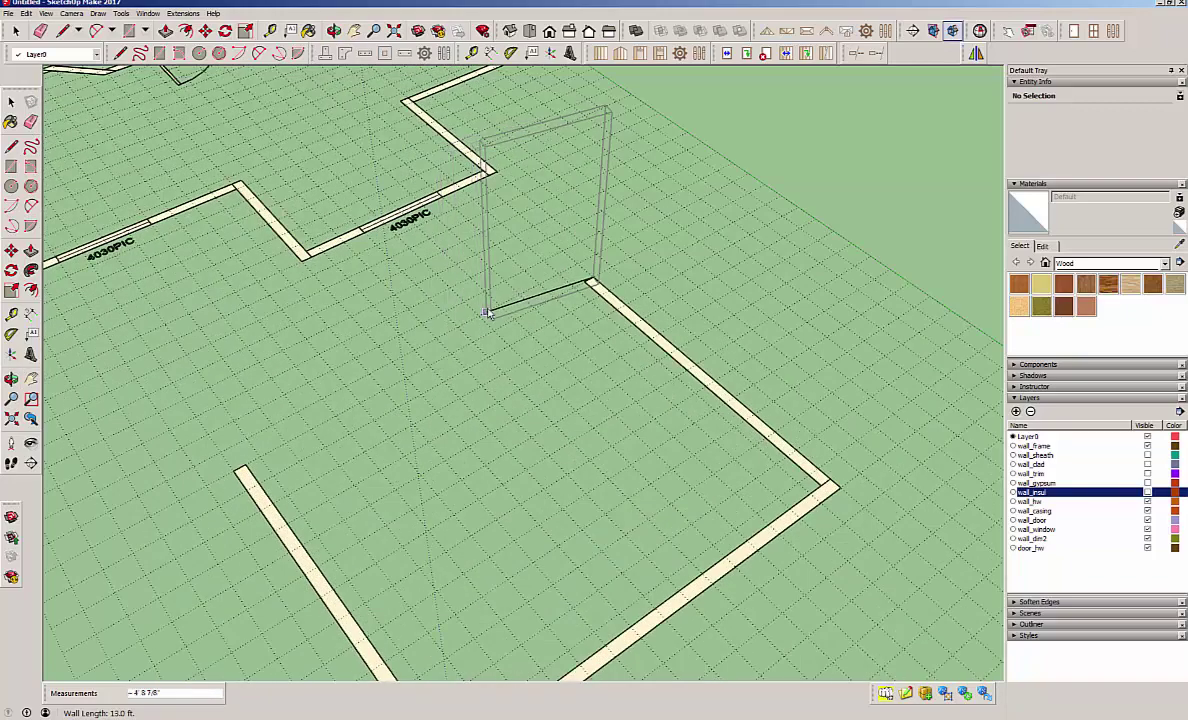
type("6")
key("Return")
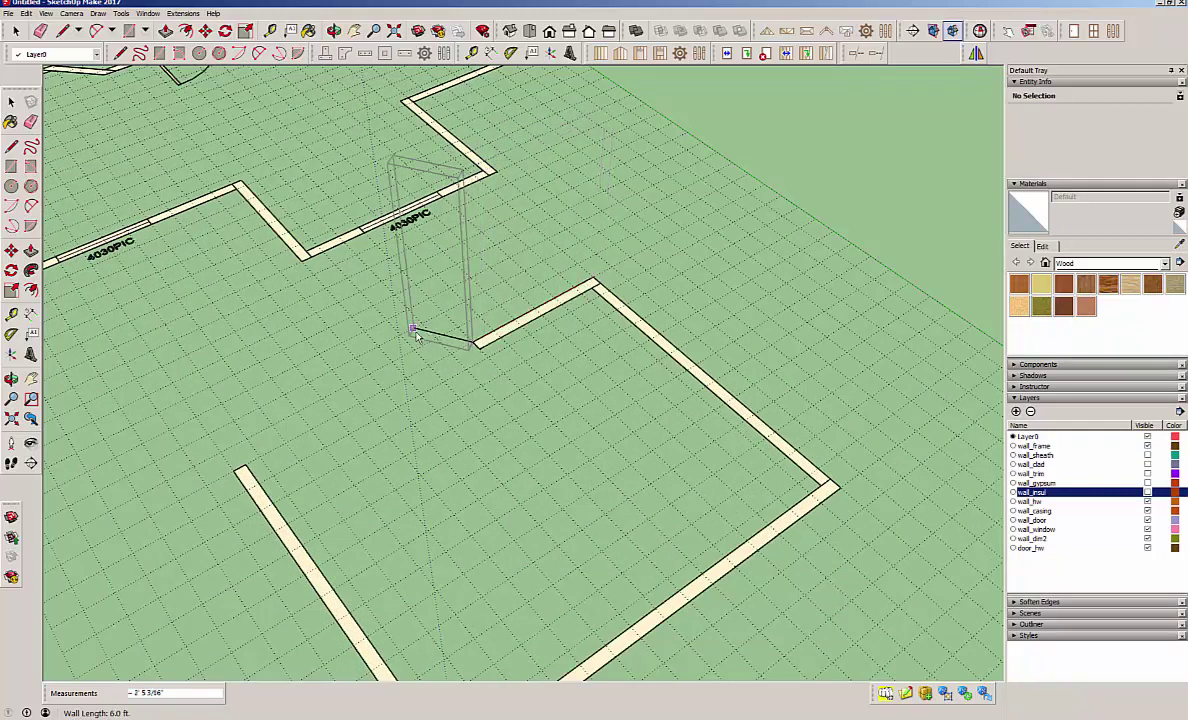
left_click(401, 341)
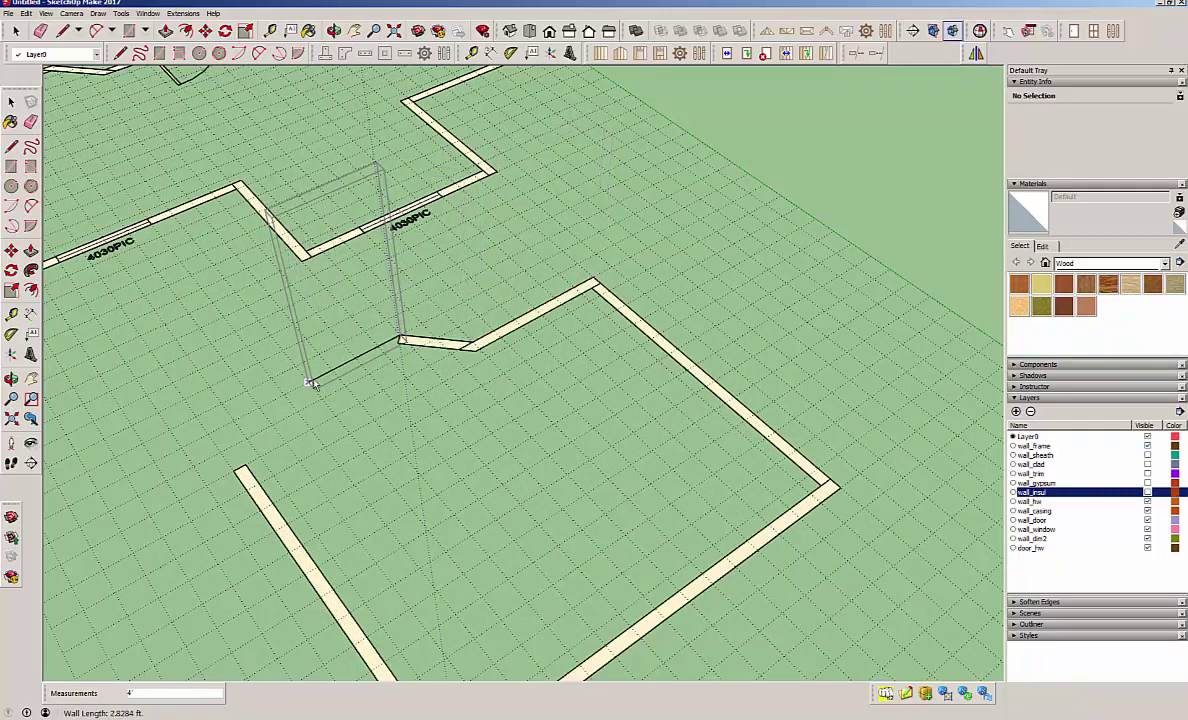
Continue the bay with a 3 ft face and a 2.8284 ft angled return, and close the outline at the start point
type("3")
key("Return")
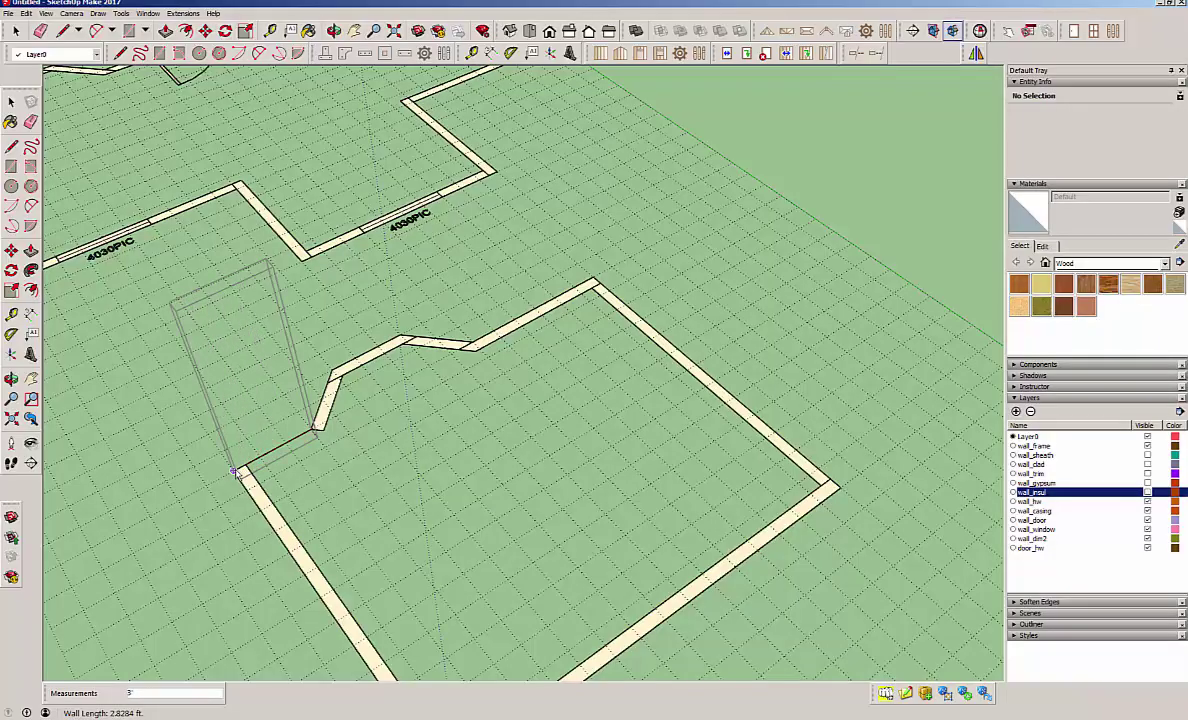
left_click(237, 472)
left_click(11, 101)
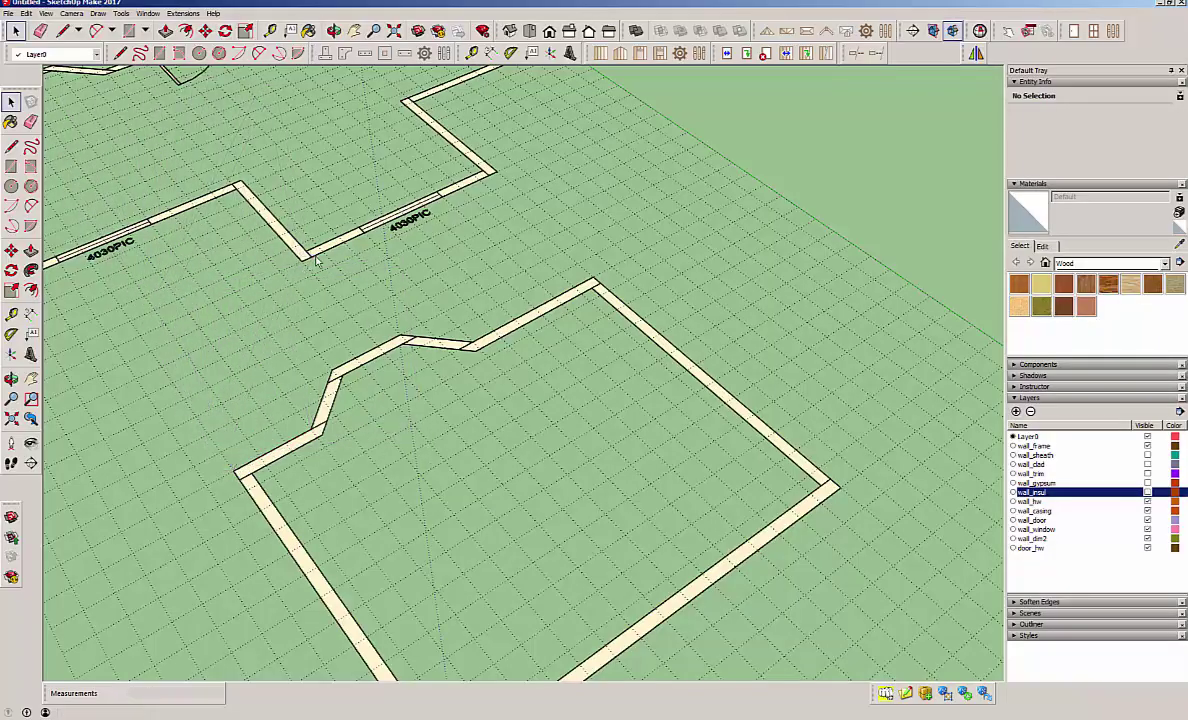
Examine the closed bay layout and the house layout in 2D from several angles
middle_click_drag(340, 450, 642, 477)
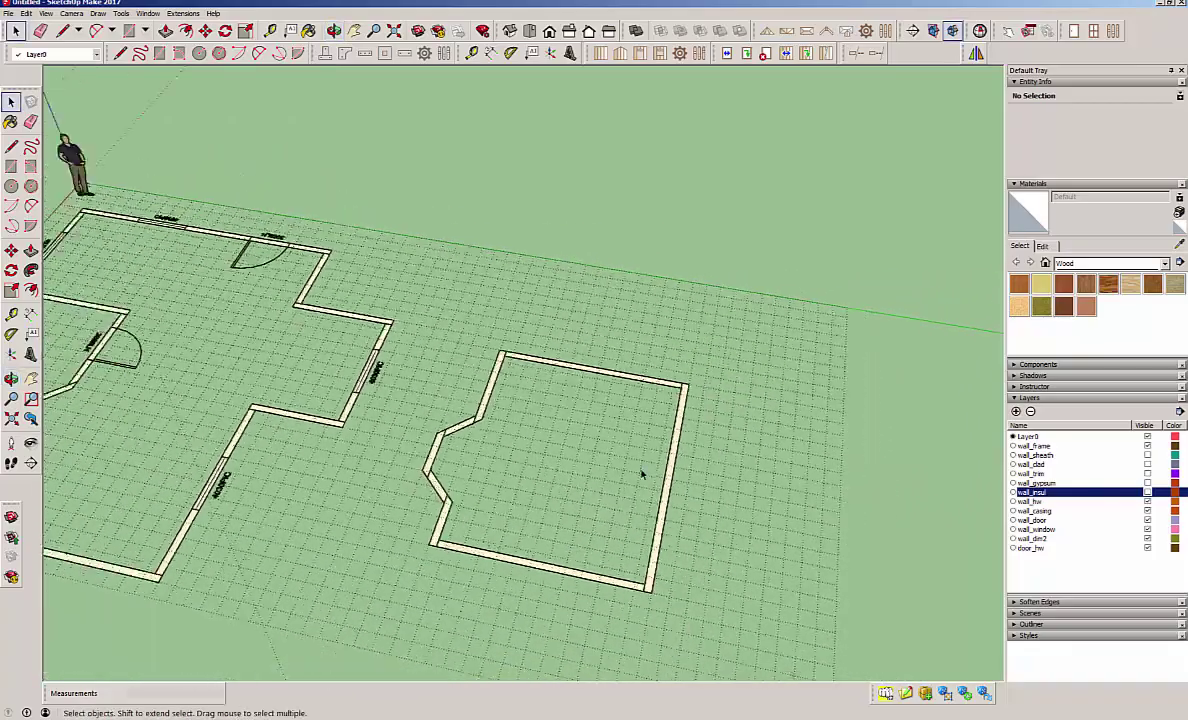
scroll(650, 473, "down", 3)
scroll(397, 450, "down", 3)
scroll(480, 495, "up", 2)
scroll(395, 420, "up", 2)
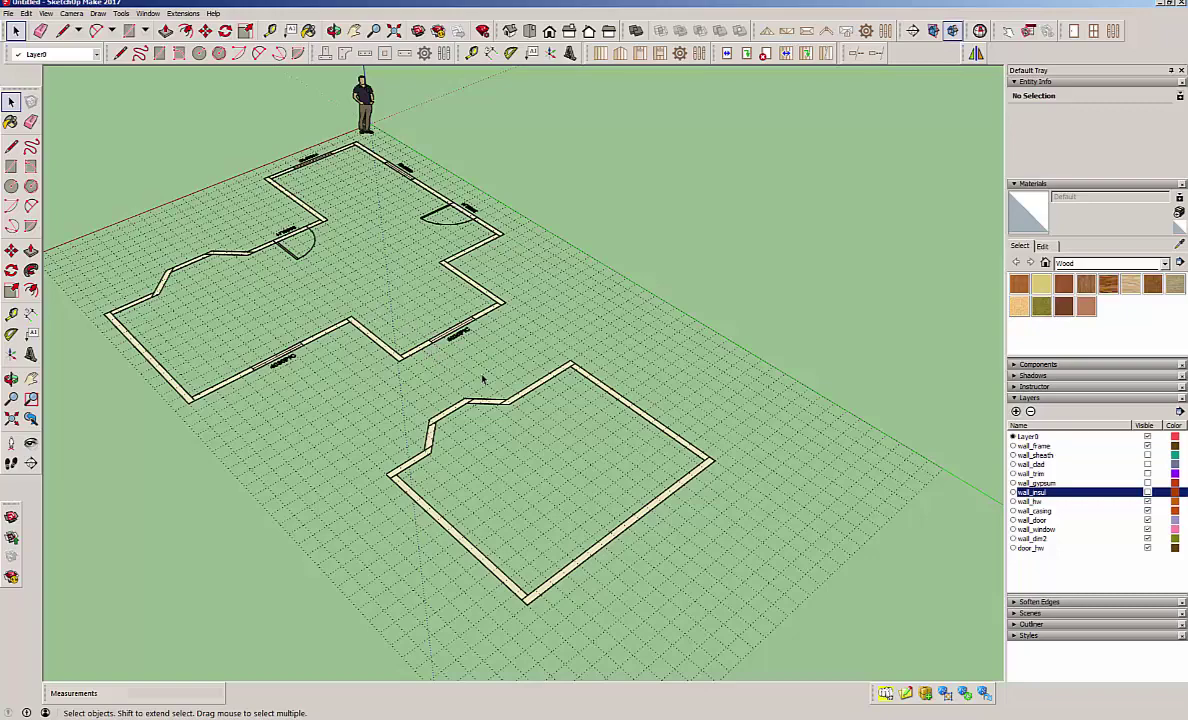
scroll(382, 275, "up", 2)
scroll(390, 280, "up", 1)
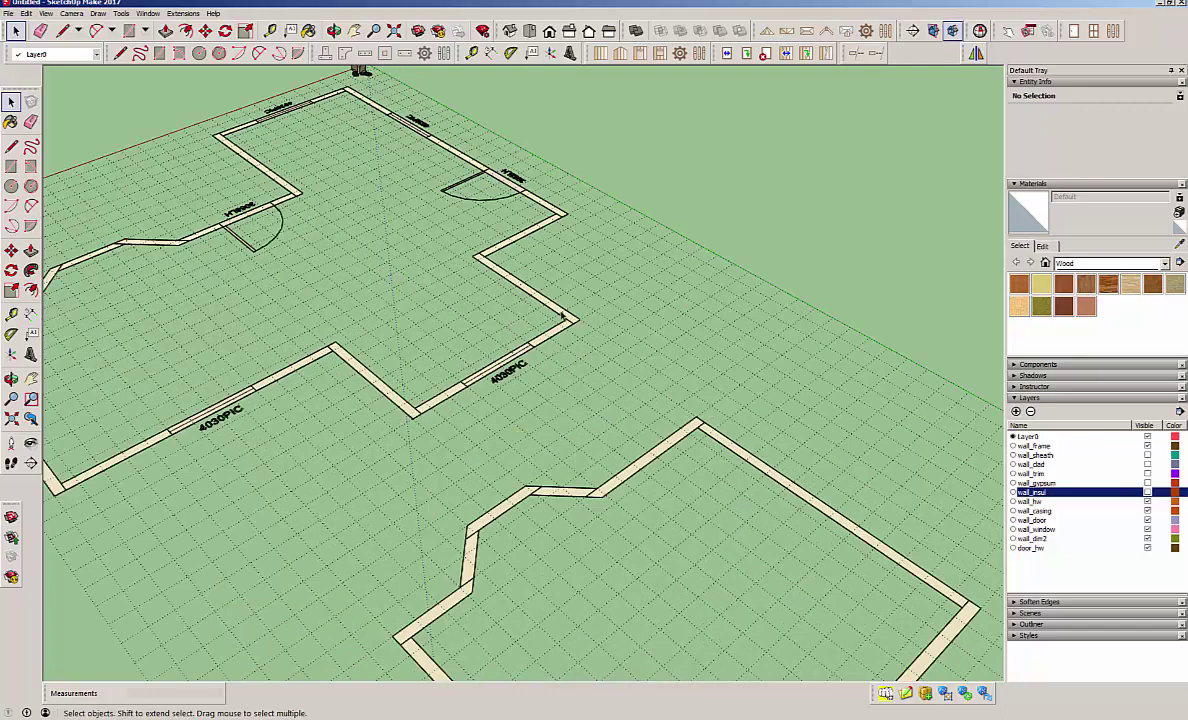
scroll(575, 380, "down", 3)
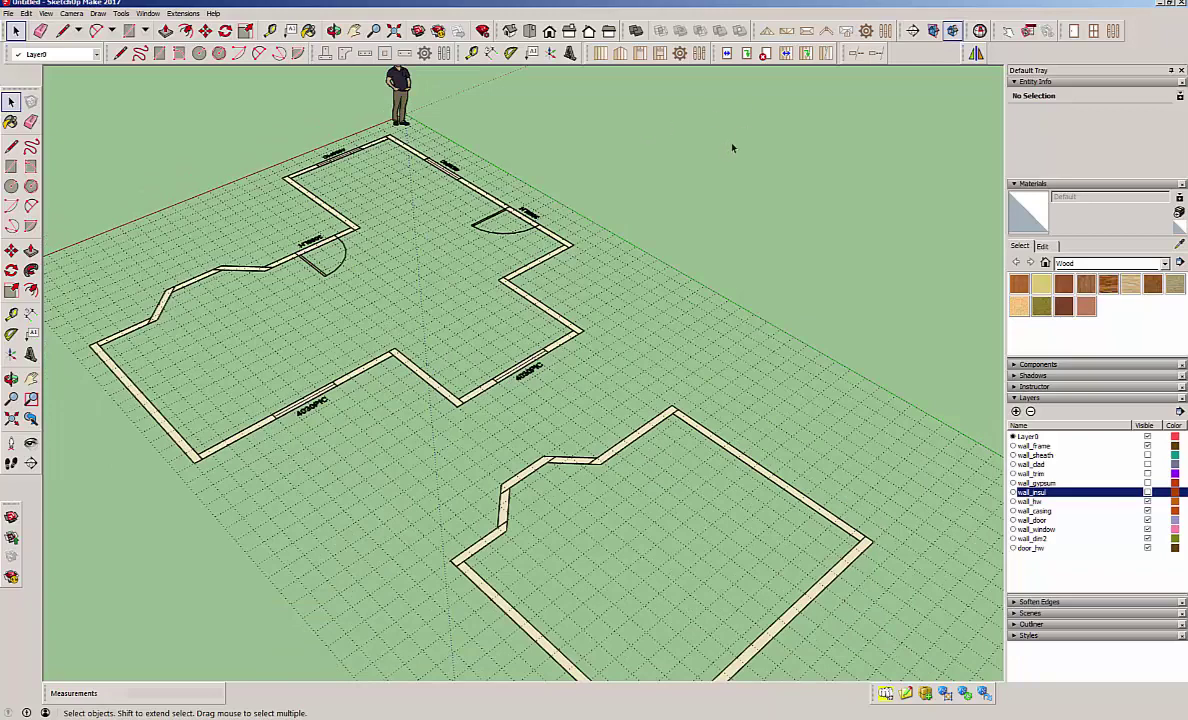
Start the Move Wall command
left_click(786, 54)
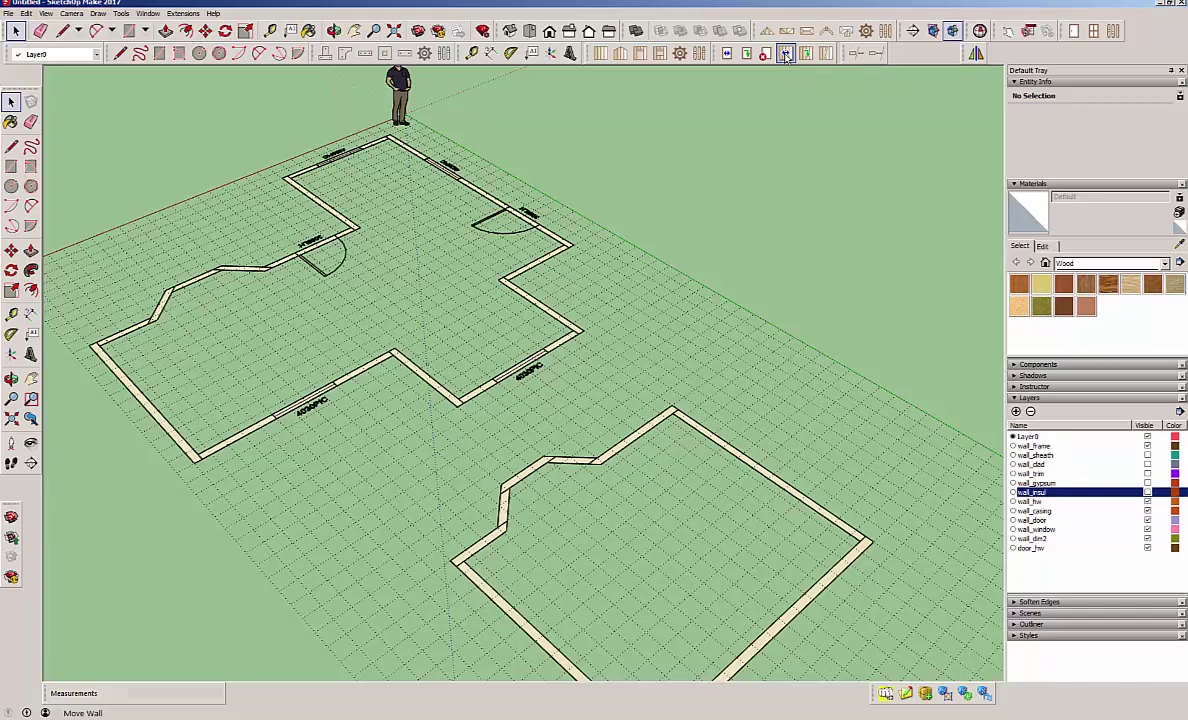